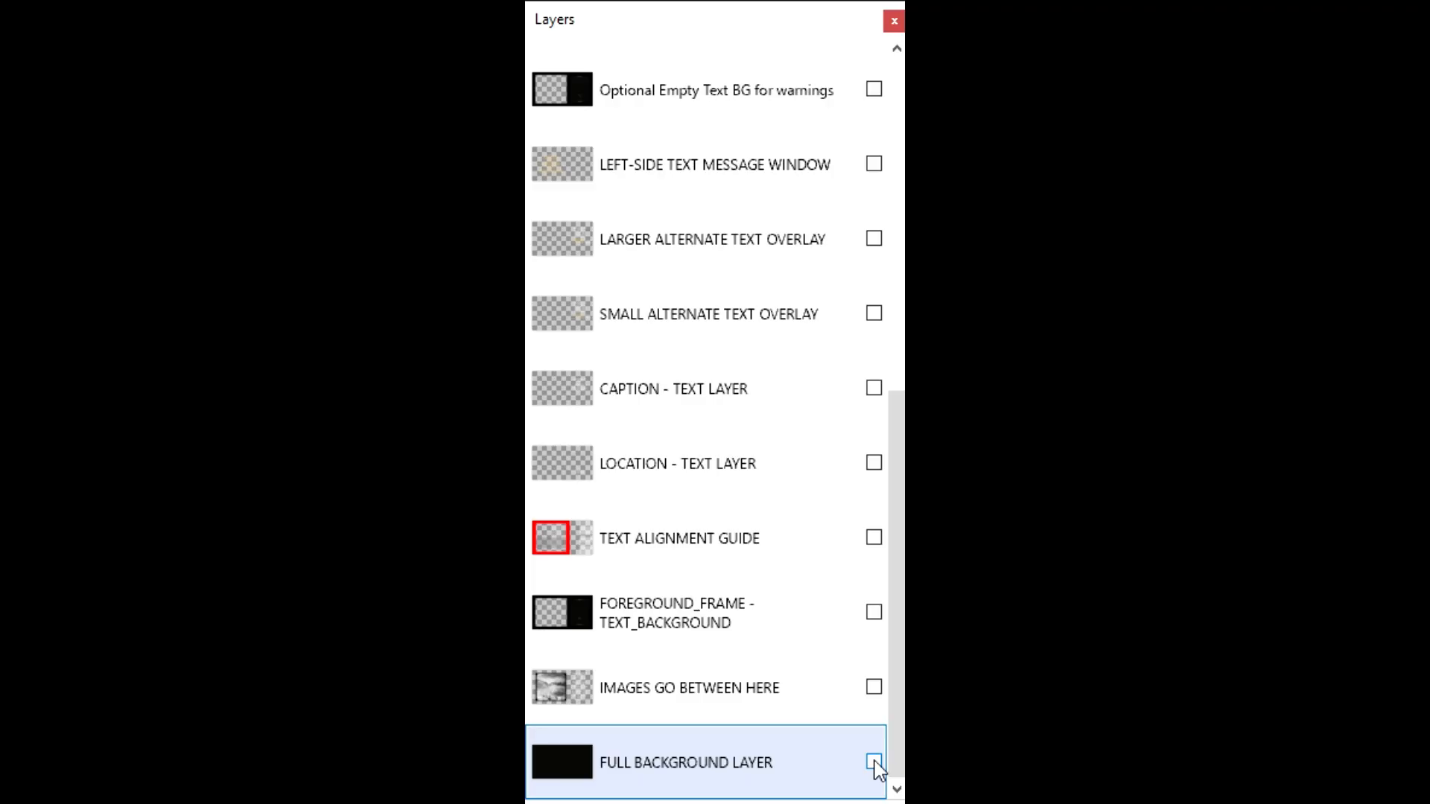
Make the FULL BACKGROUND LAYER, IMAGES GO BETWEEN HERE and FOREGROUND_FRAME - TEXT_BACKGROUND layers visible.
click(874, 761)
click(705, 680)
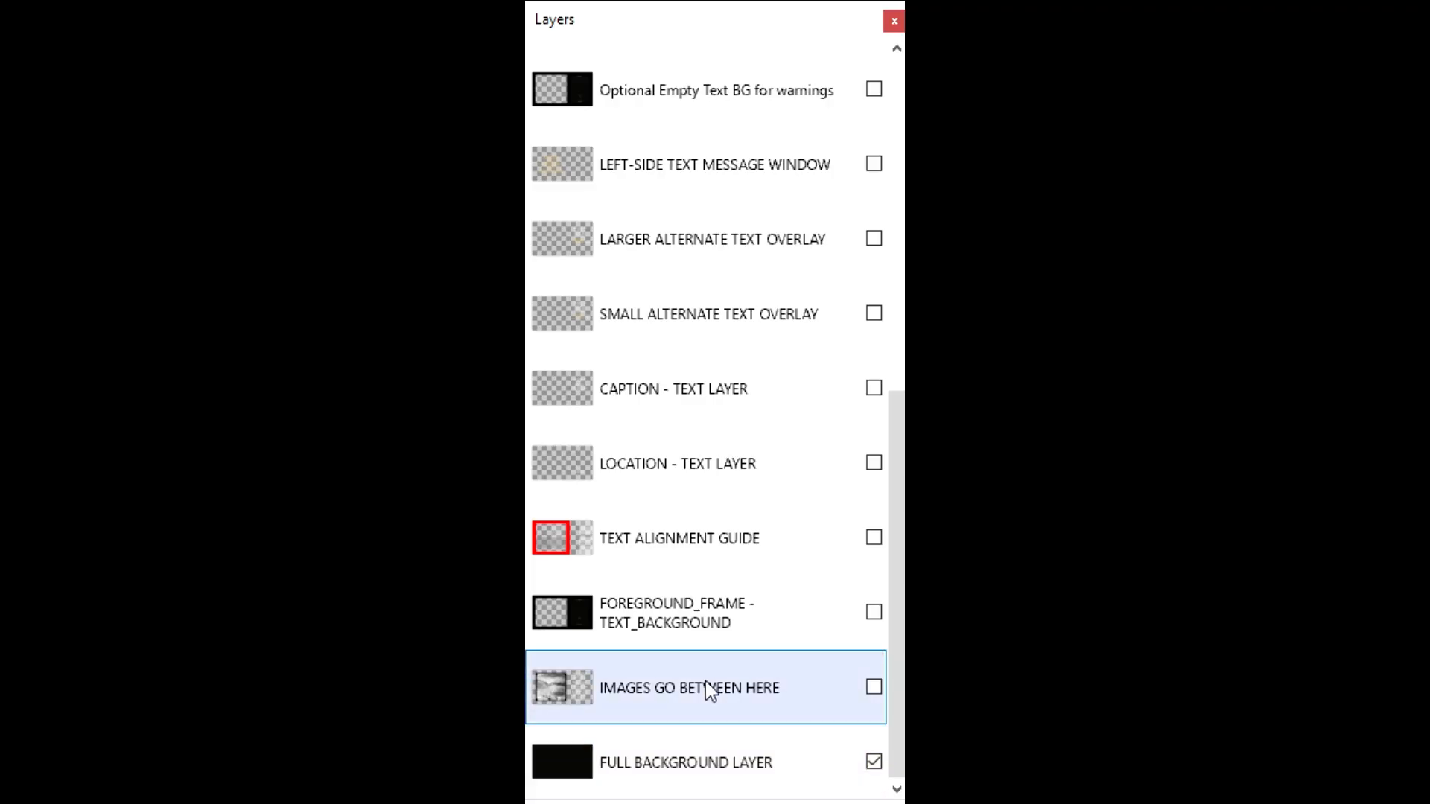
click(873, 685)
click(712, 614)
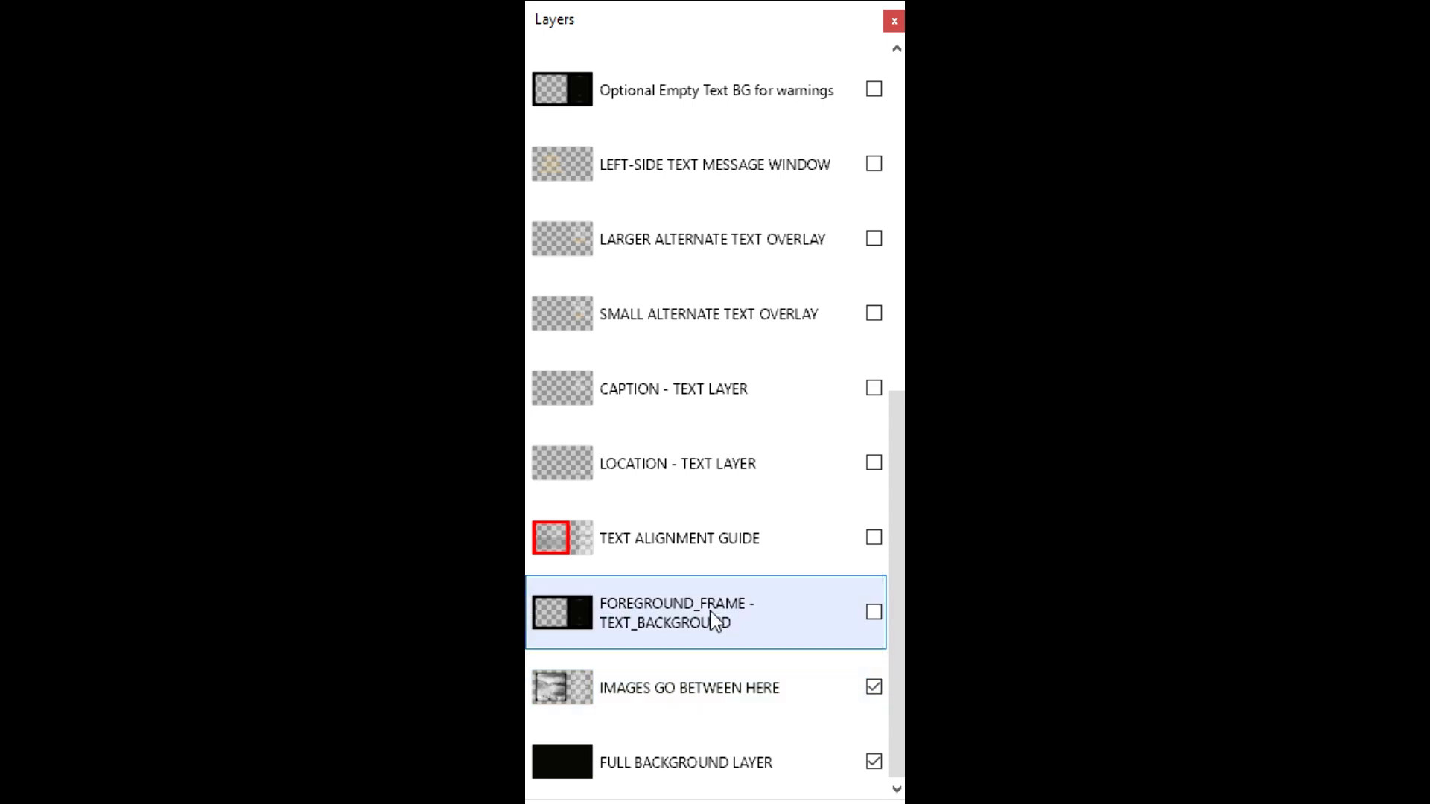
click(873, 613)
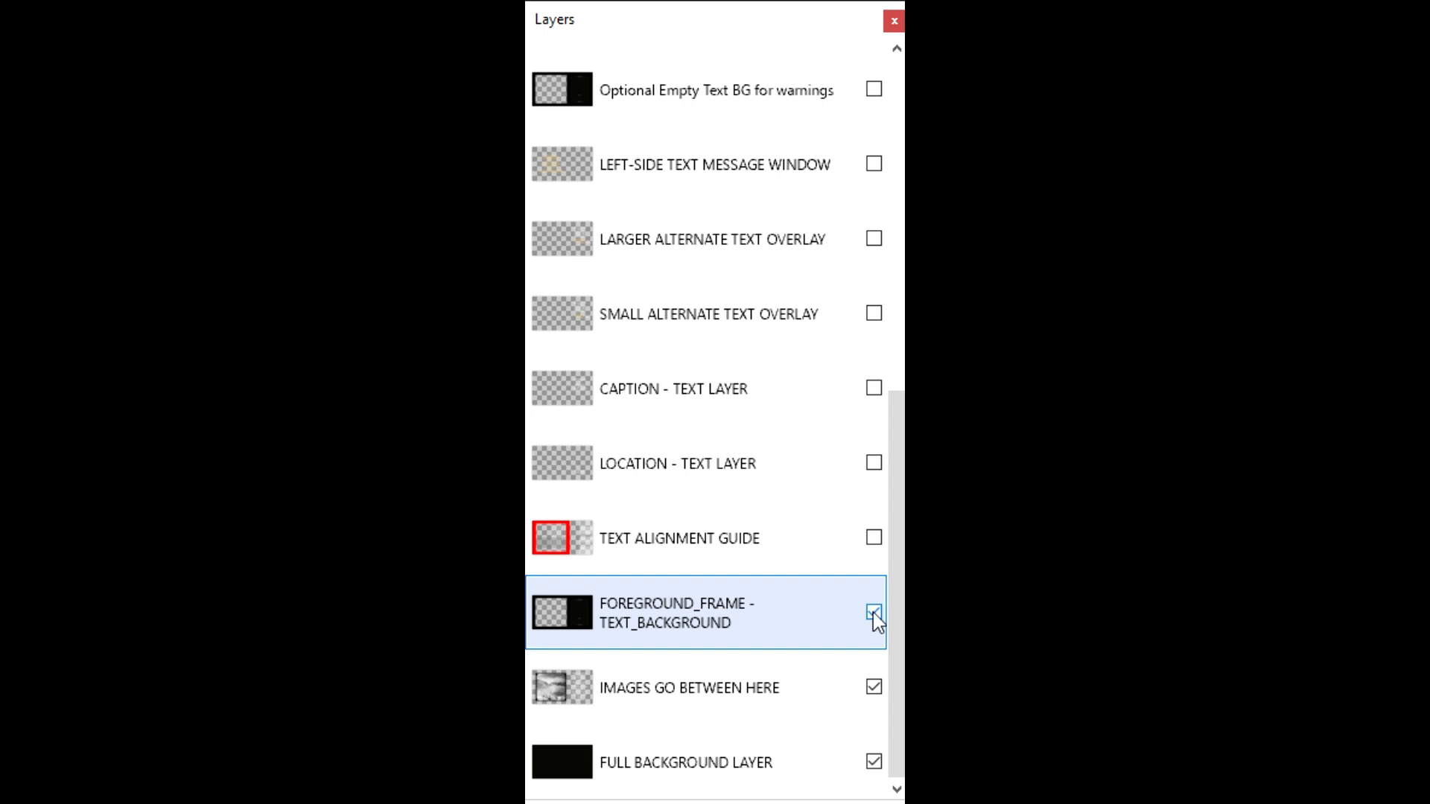
Make the TEXT ALIGNMENT GUIDE, LOCATION - TEXT LAYER and CAPTION - TEXT LAYER visible.
click(747, 548)
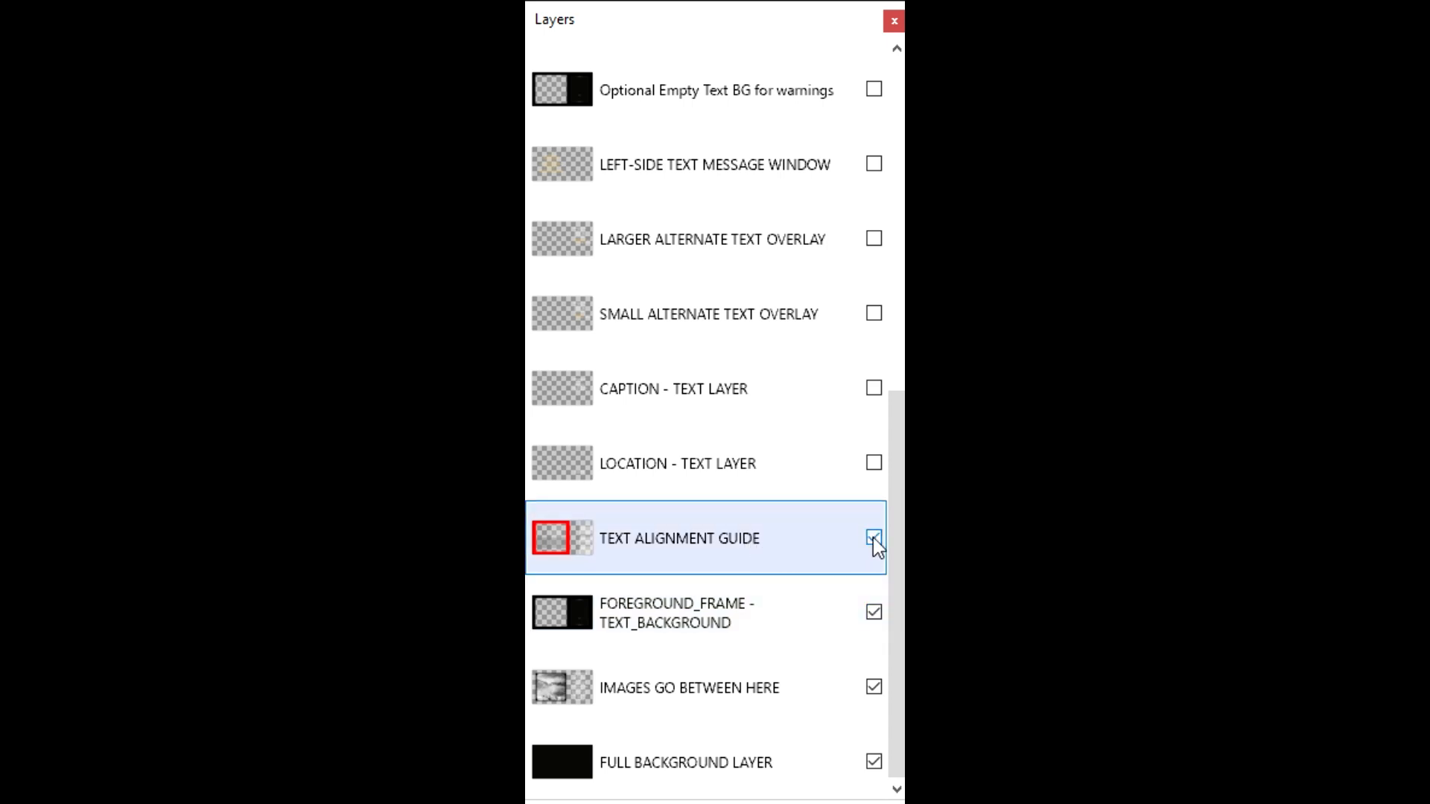
click(700, 469)
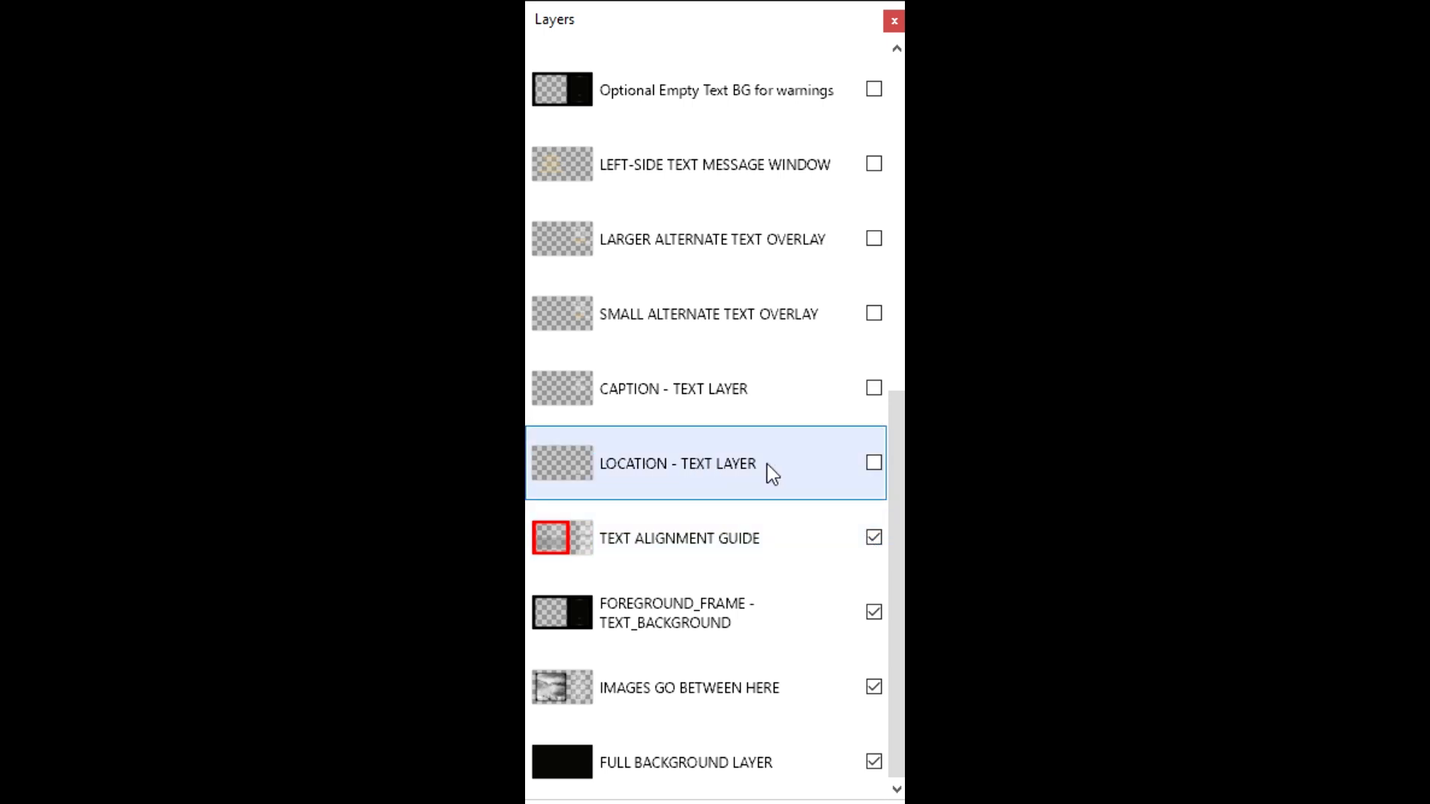
click(876, 463)
click(700, 390)
click(873, 388)
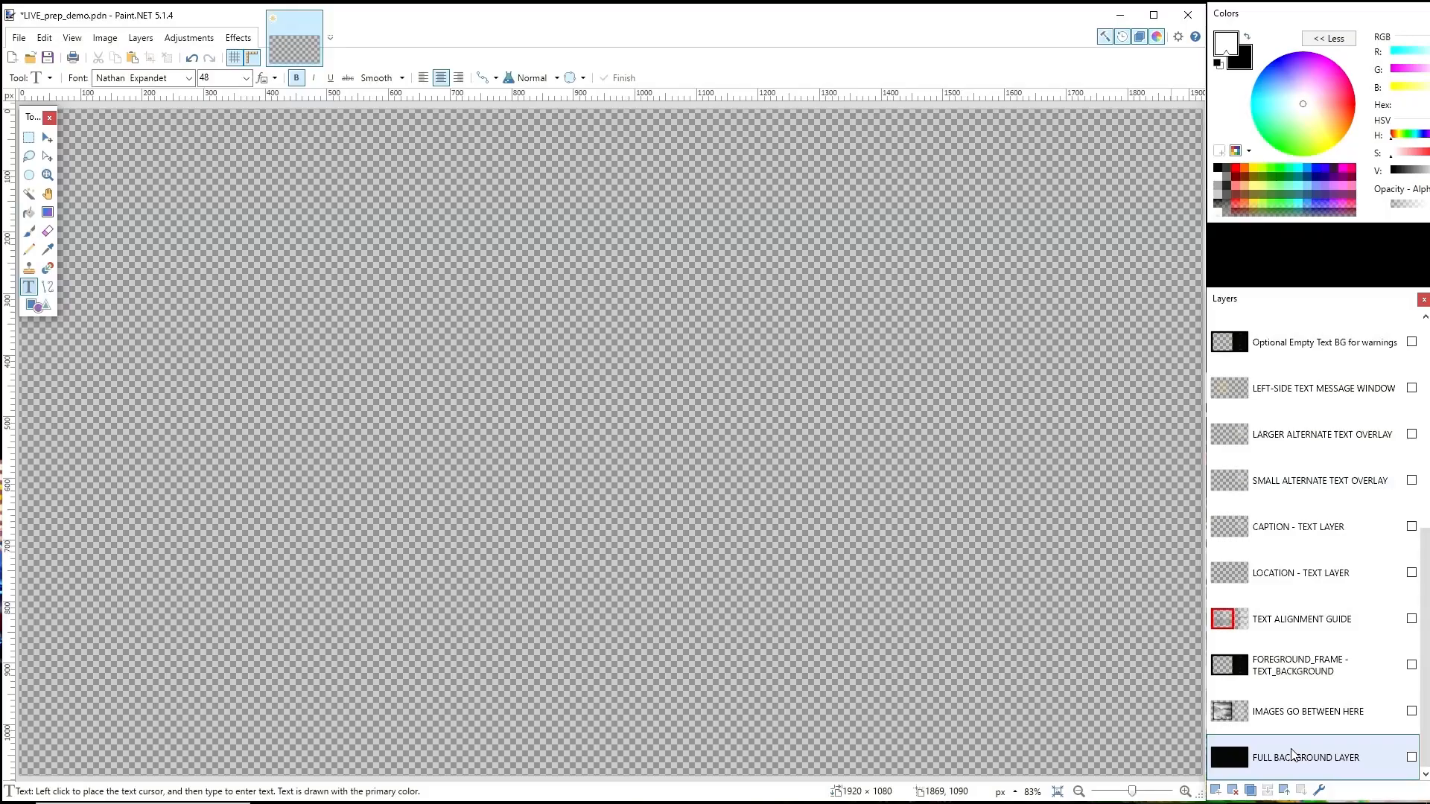
Show the FULL BACKGROUND LAYER and the IMAGES GO BETWEEN HERE layer on the empty canvas.
click(1412, 759)
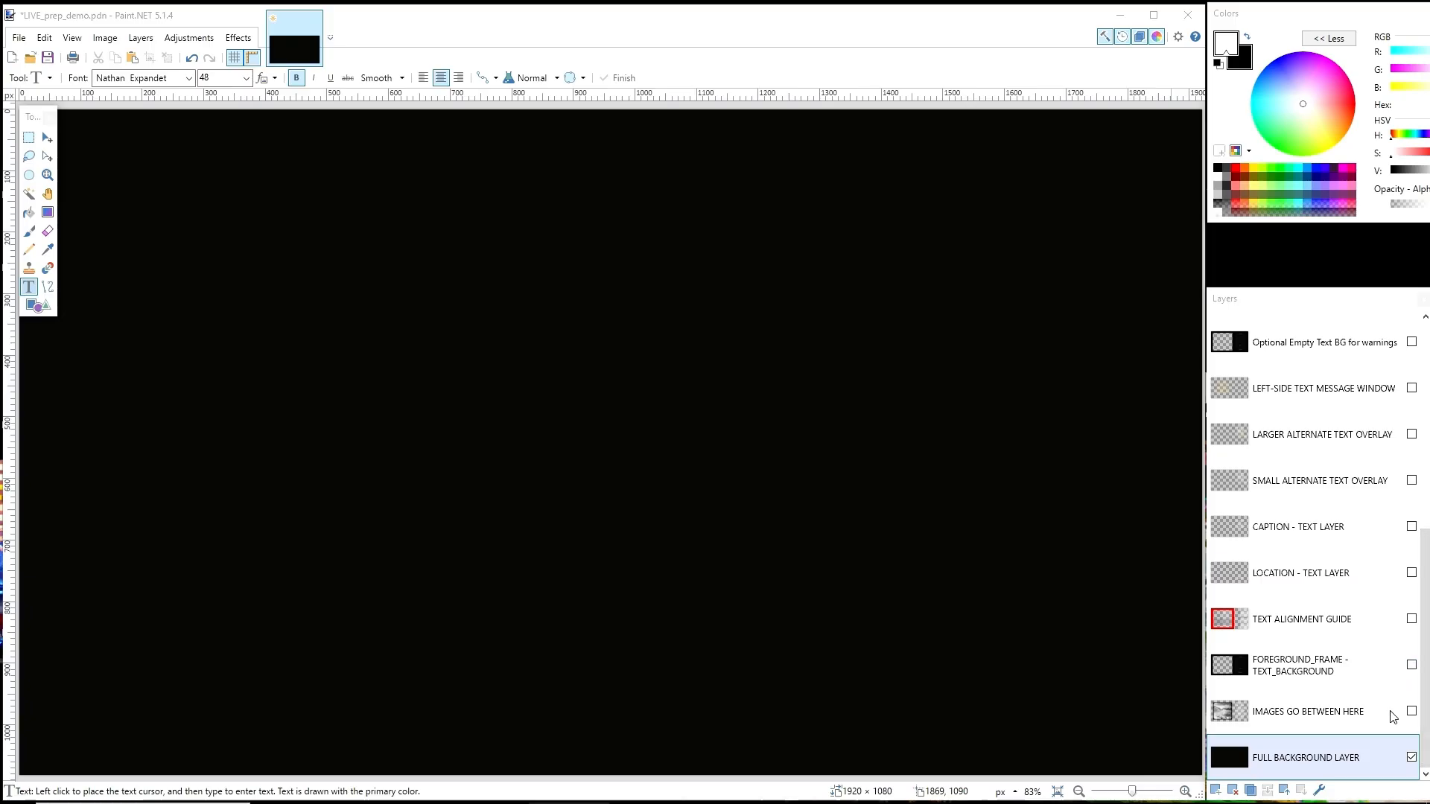
click(1271, 716)
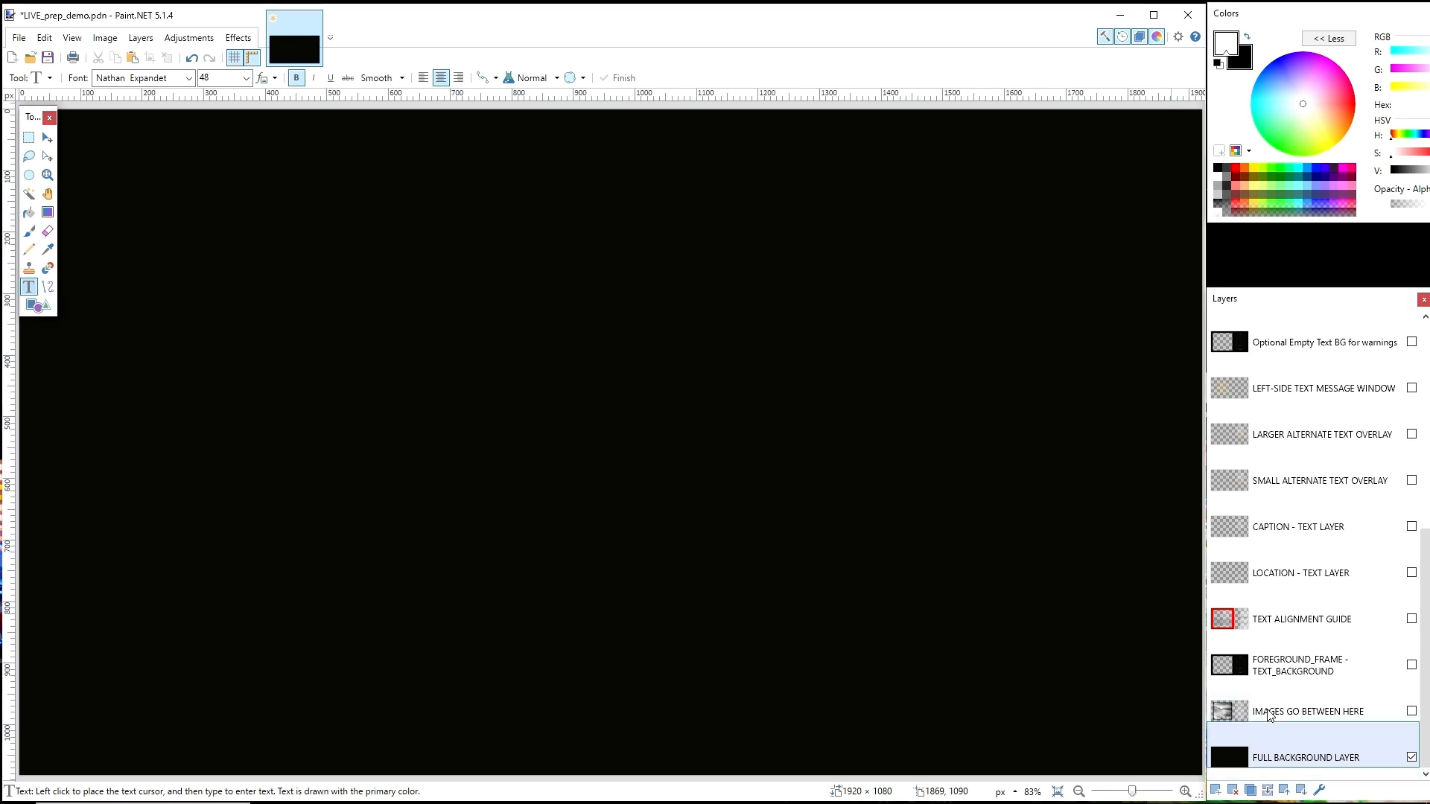
click(1413, 712)
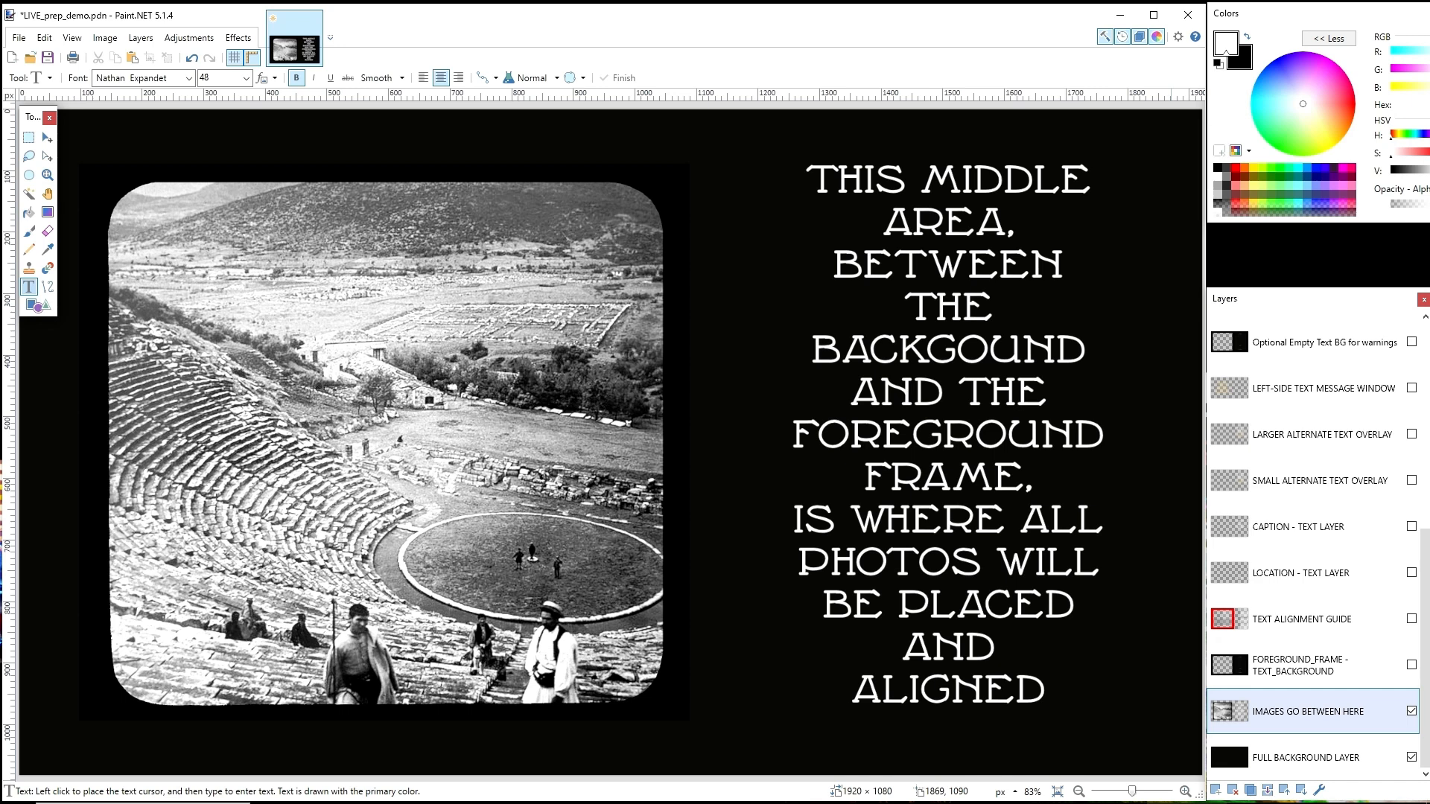
Show the FOREGROUND_FRAME - TEXT_BACKGROUND layer and the TEXT ALIGNMENT GUIDE layer.
click(1292, 674)
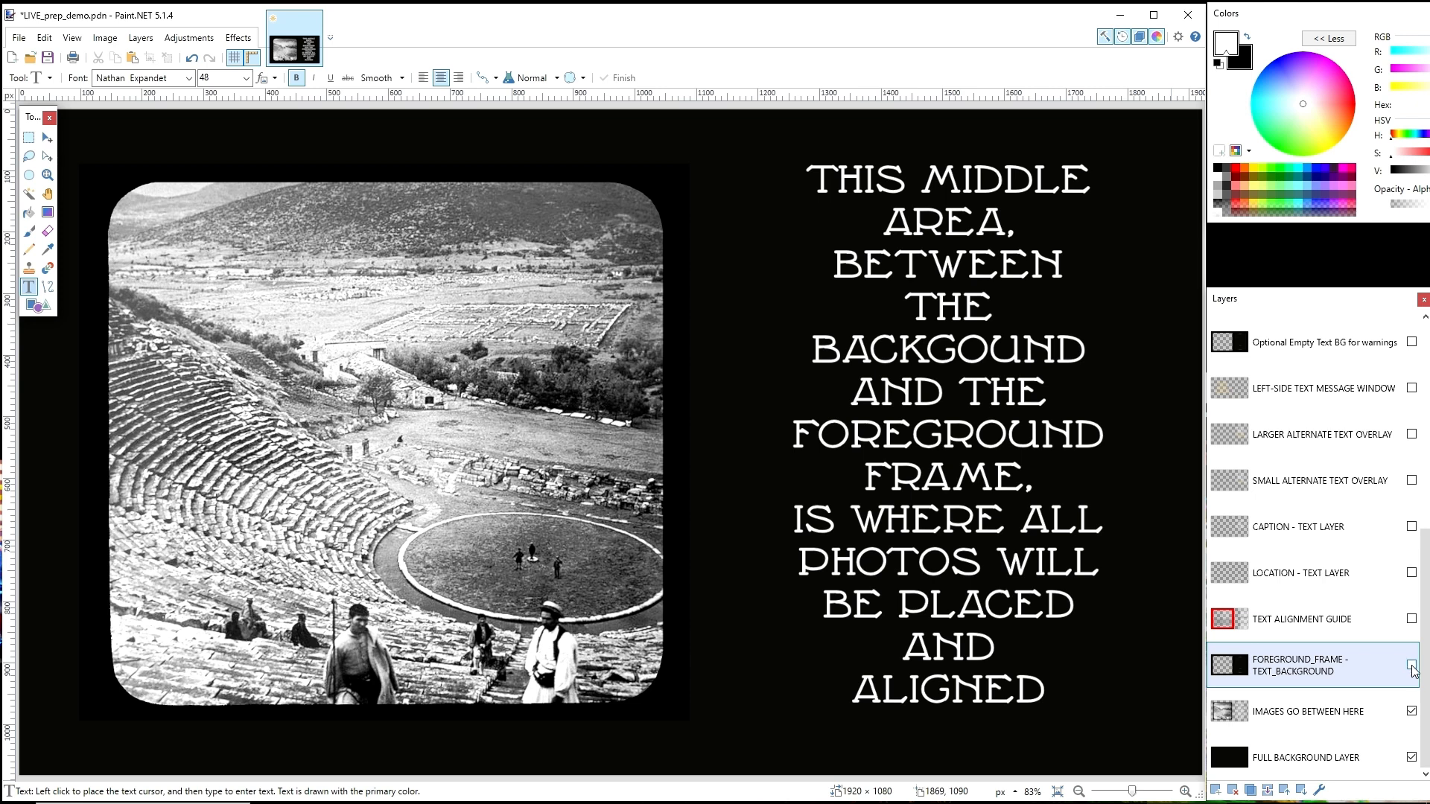
click(1412, 665)
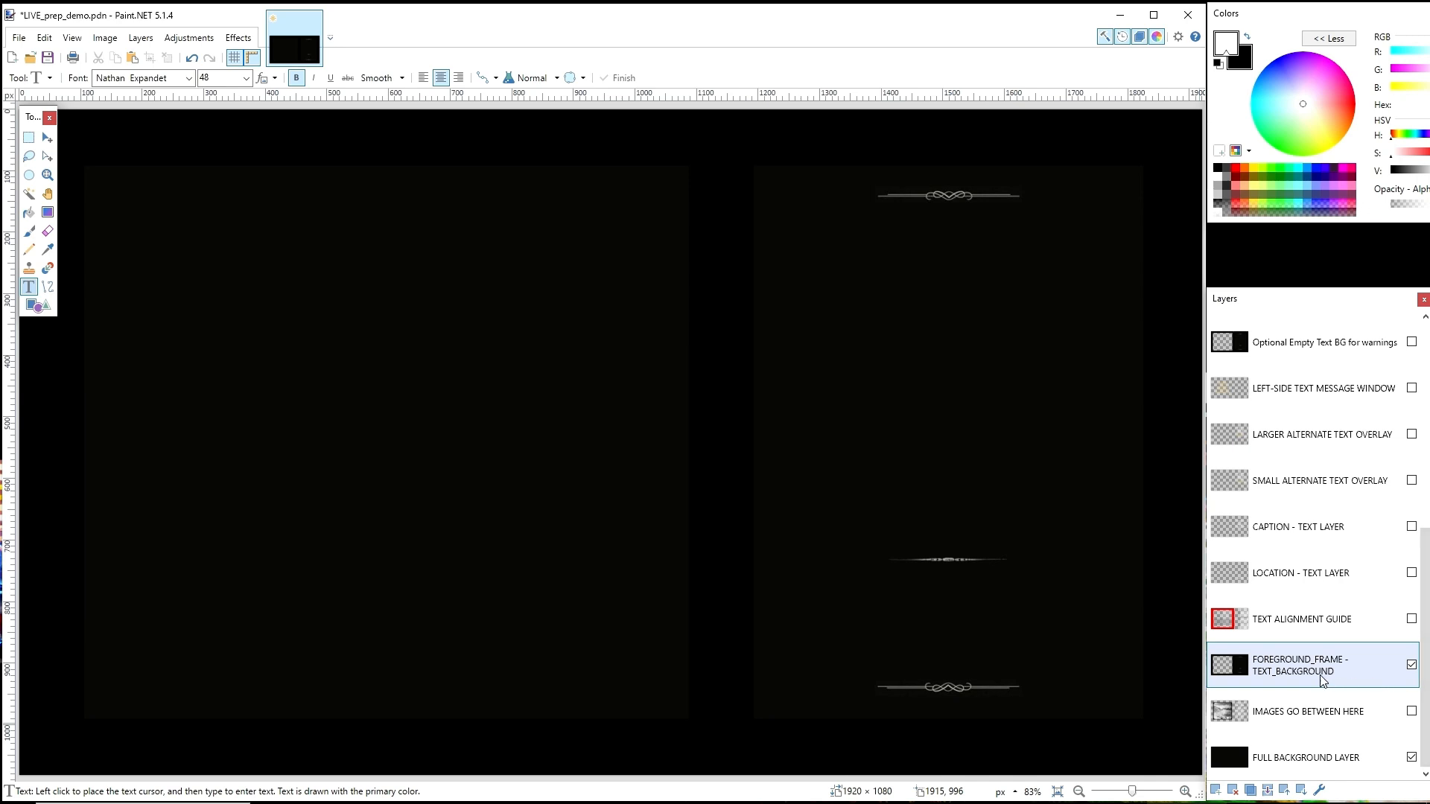
click(1278, 622)
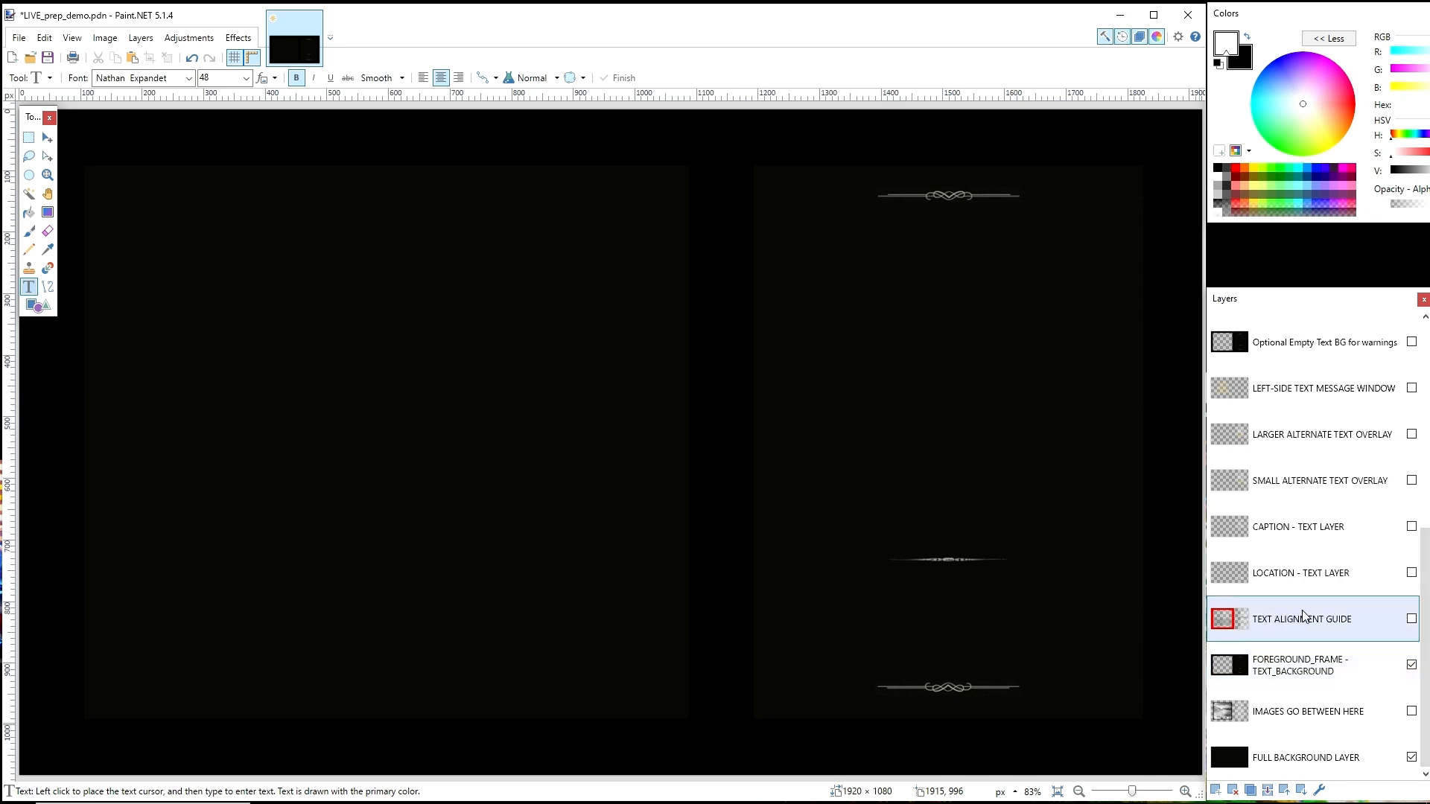
click(1412, 621)
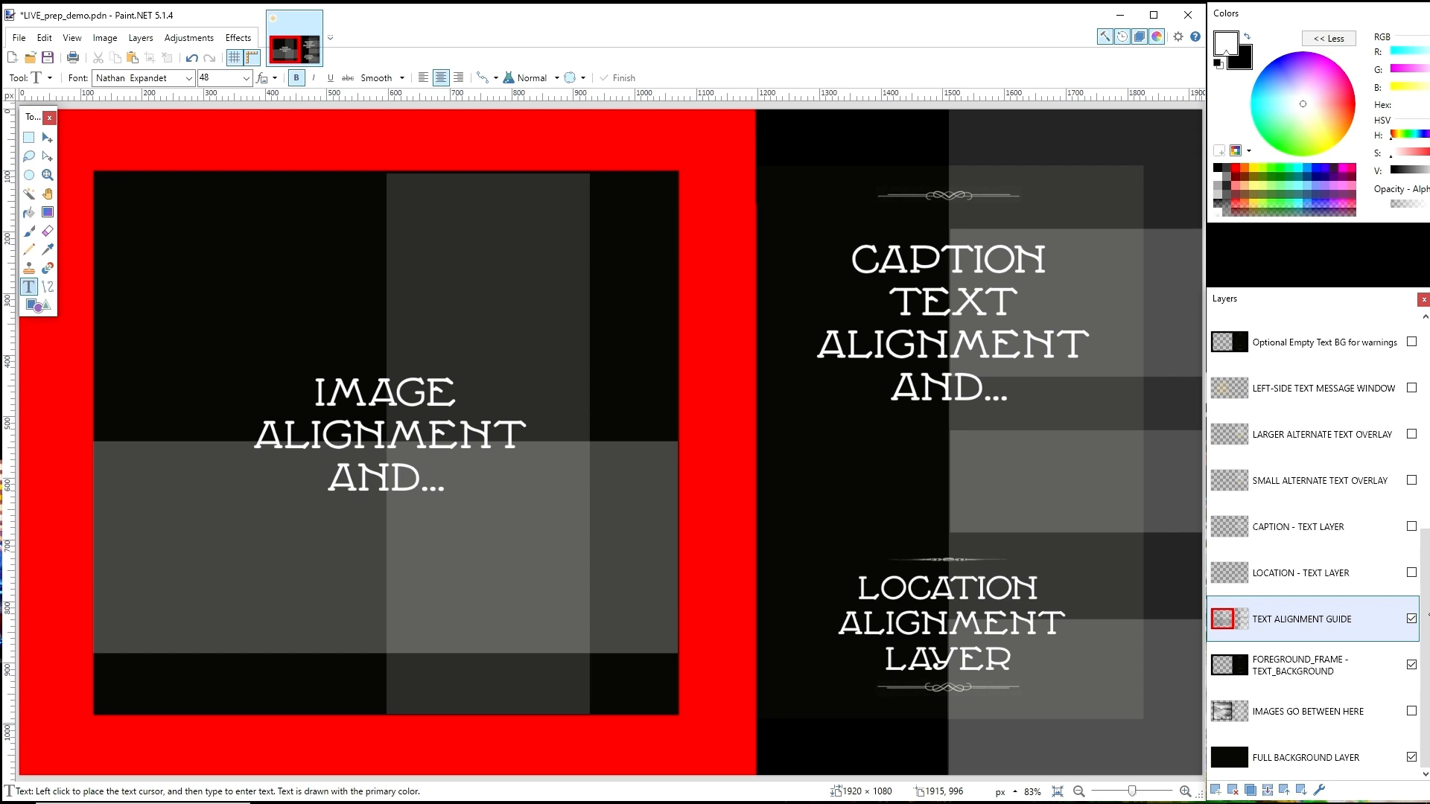
Turn on the IMAGES GO BETWEEN HERE layer together with the LOCATION and CAPTION text layers.
click(1386, 711)
click(1411, 711)
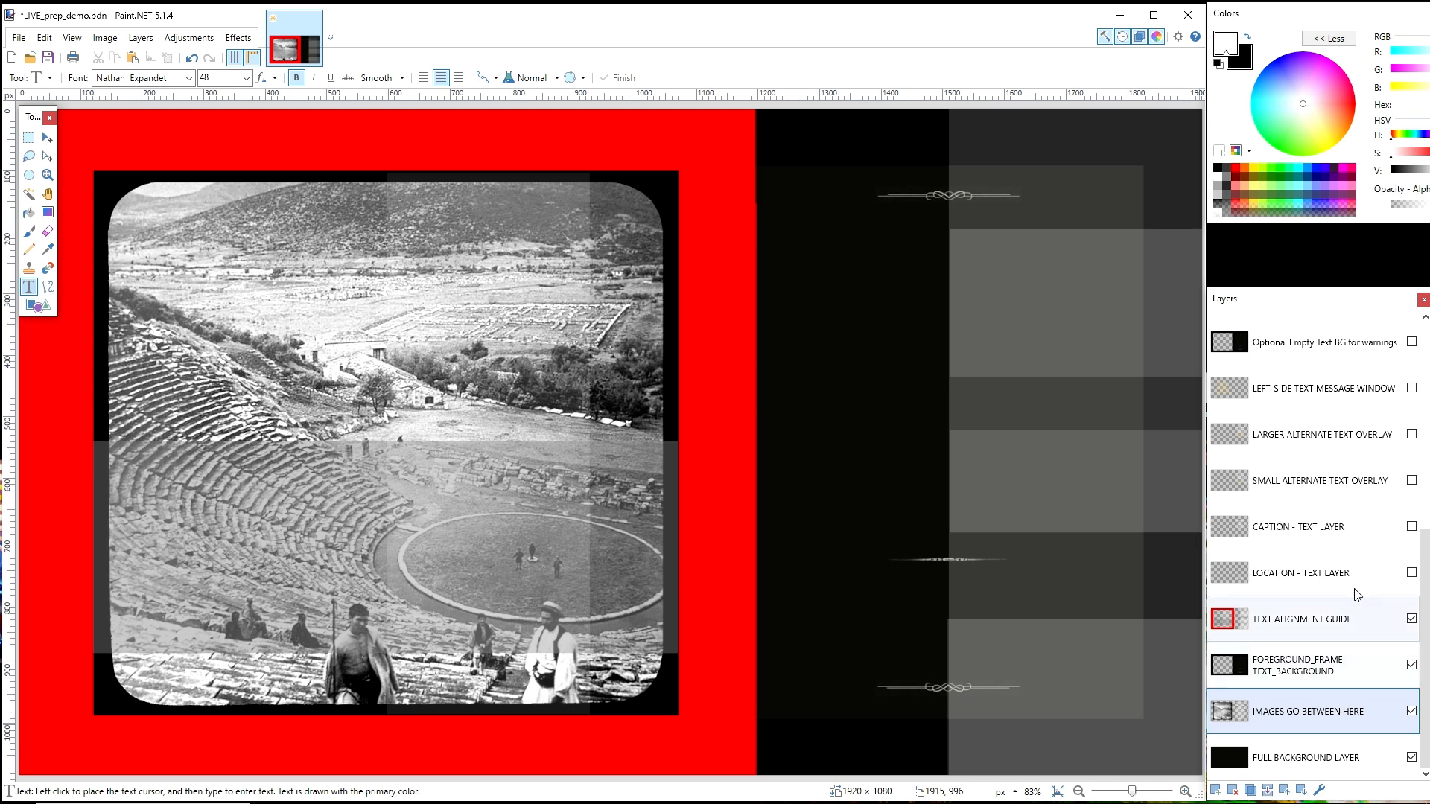
click(1293, 574)
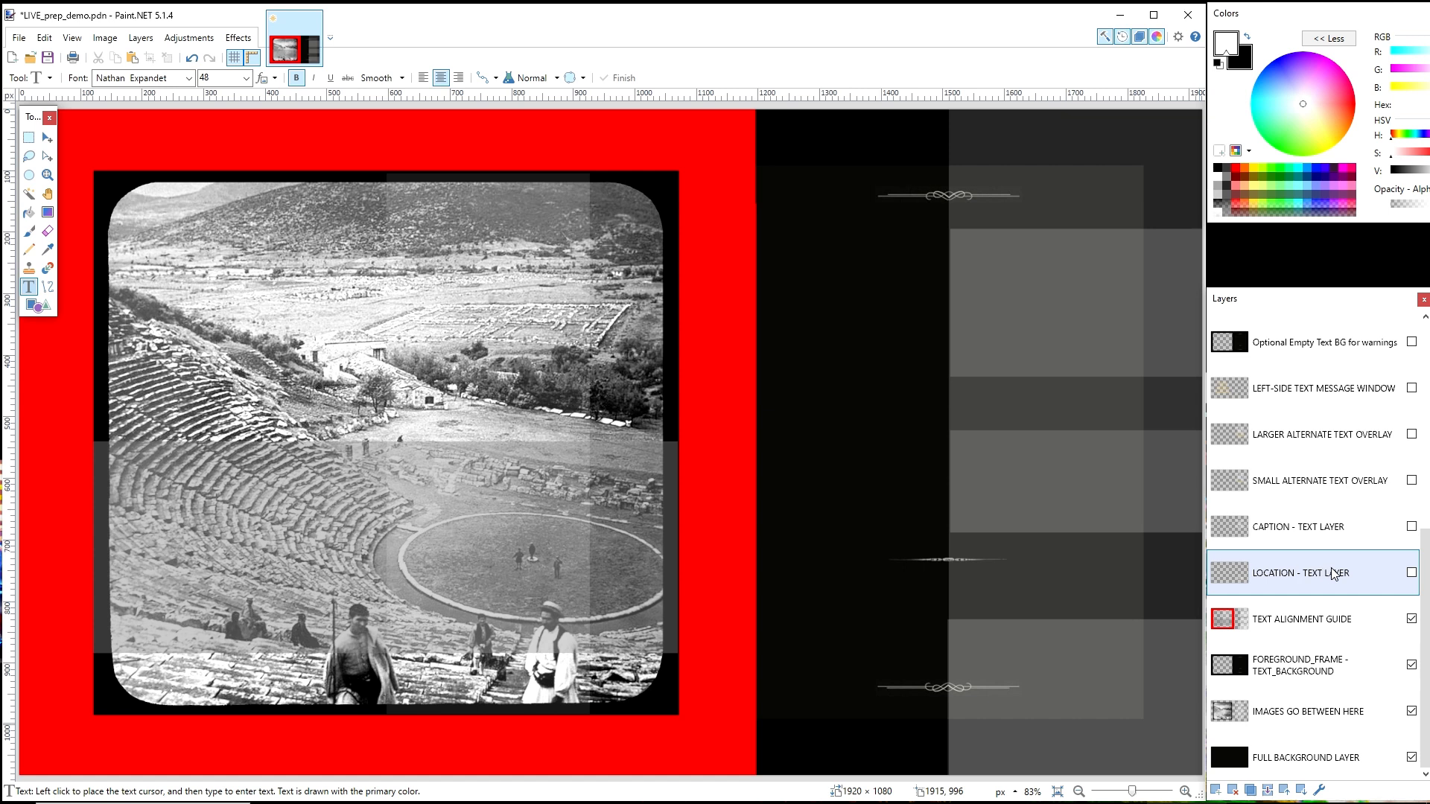
click(1412, 573)
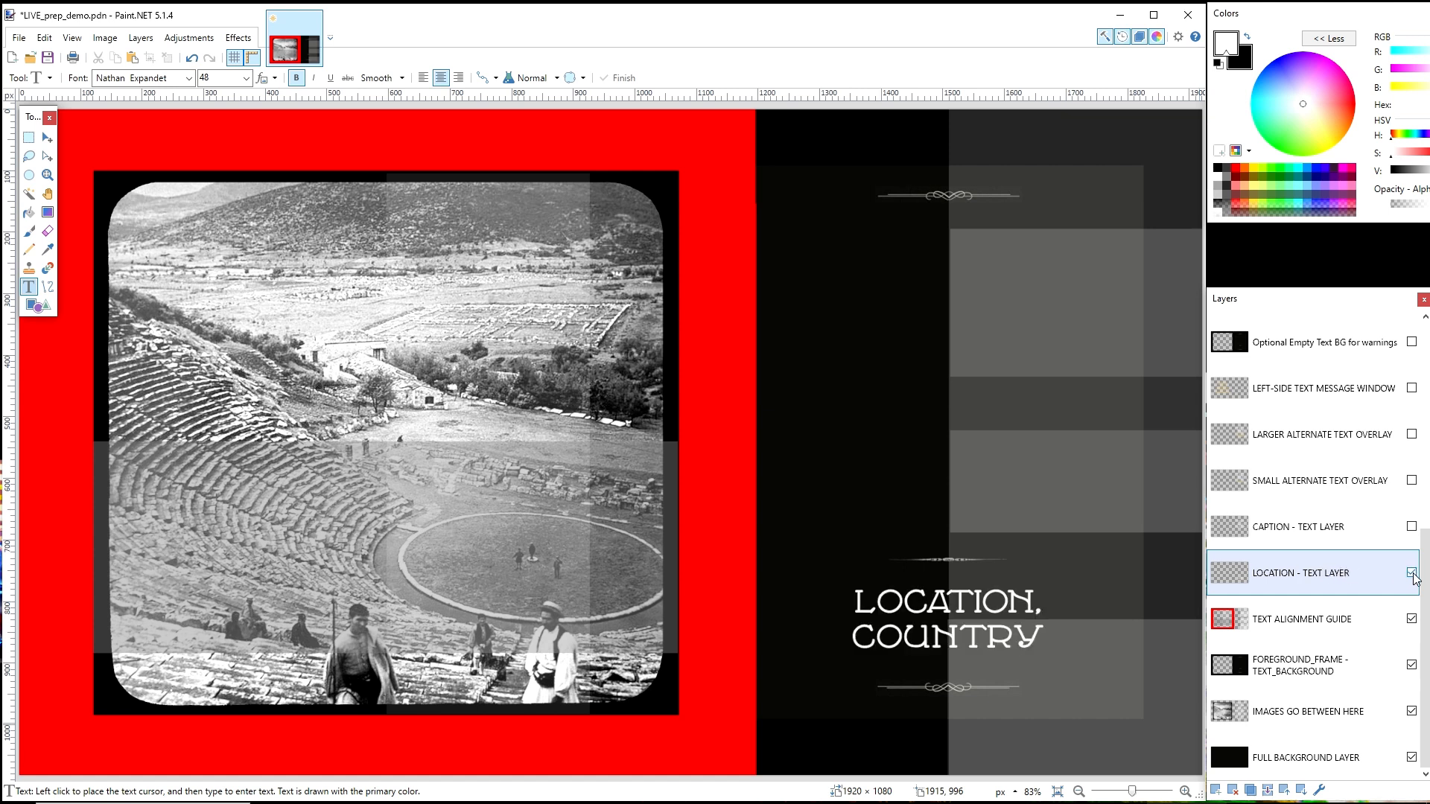
click(1411, 526)
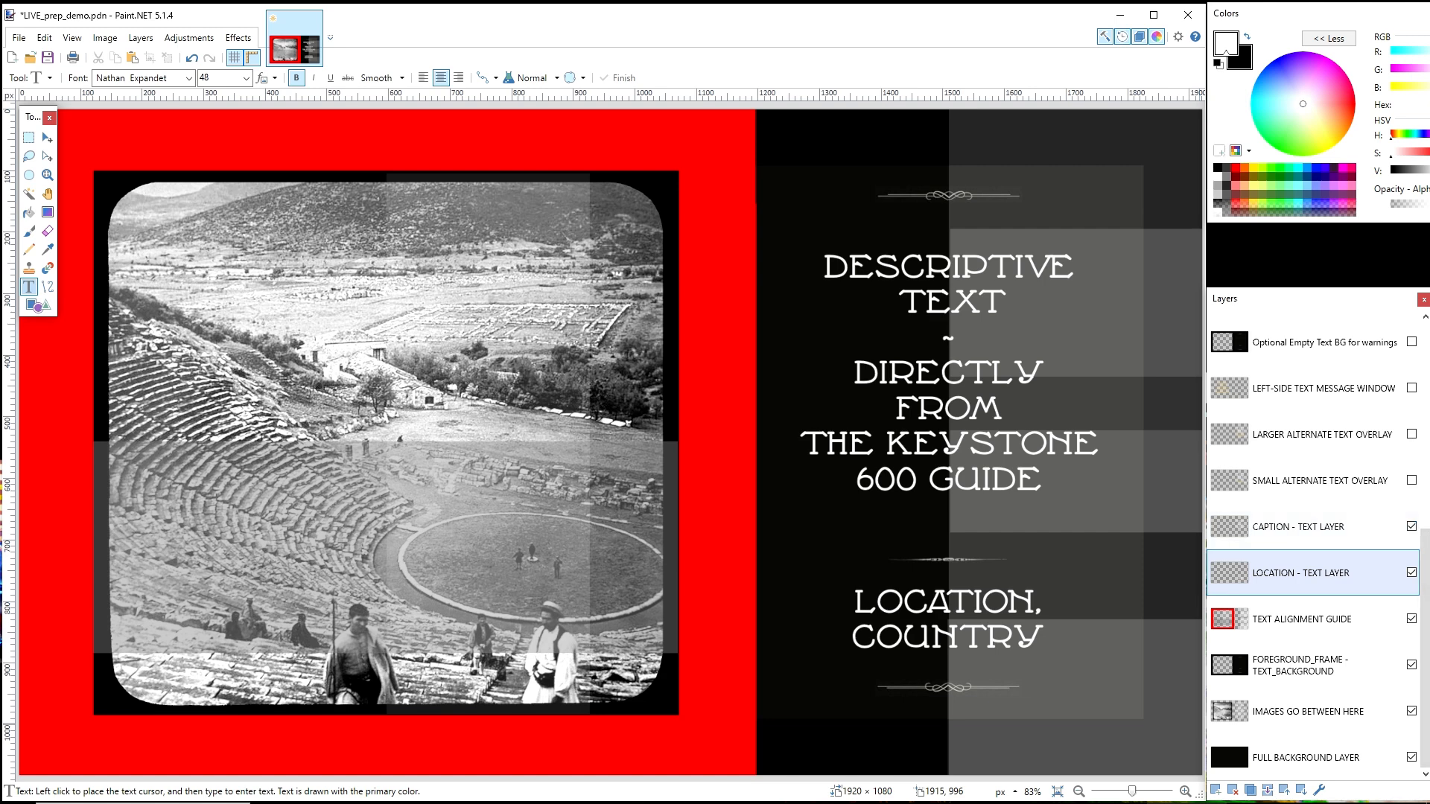
Hide the CAPTION - TEXT LAYER and show the SMALL ALTERNATE TEXT OVERLAY instead.
click(1399, 530)
click(1412, 527)
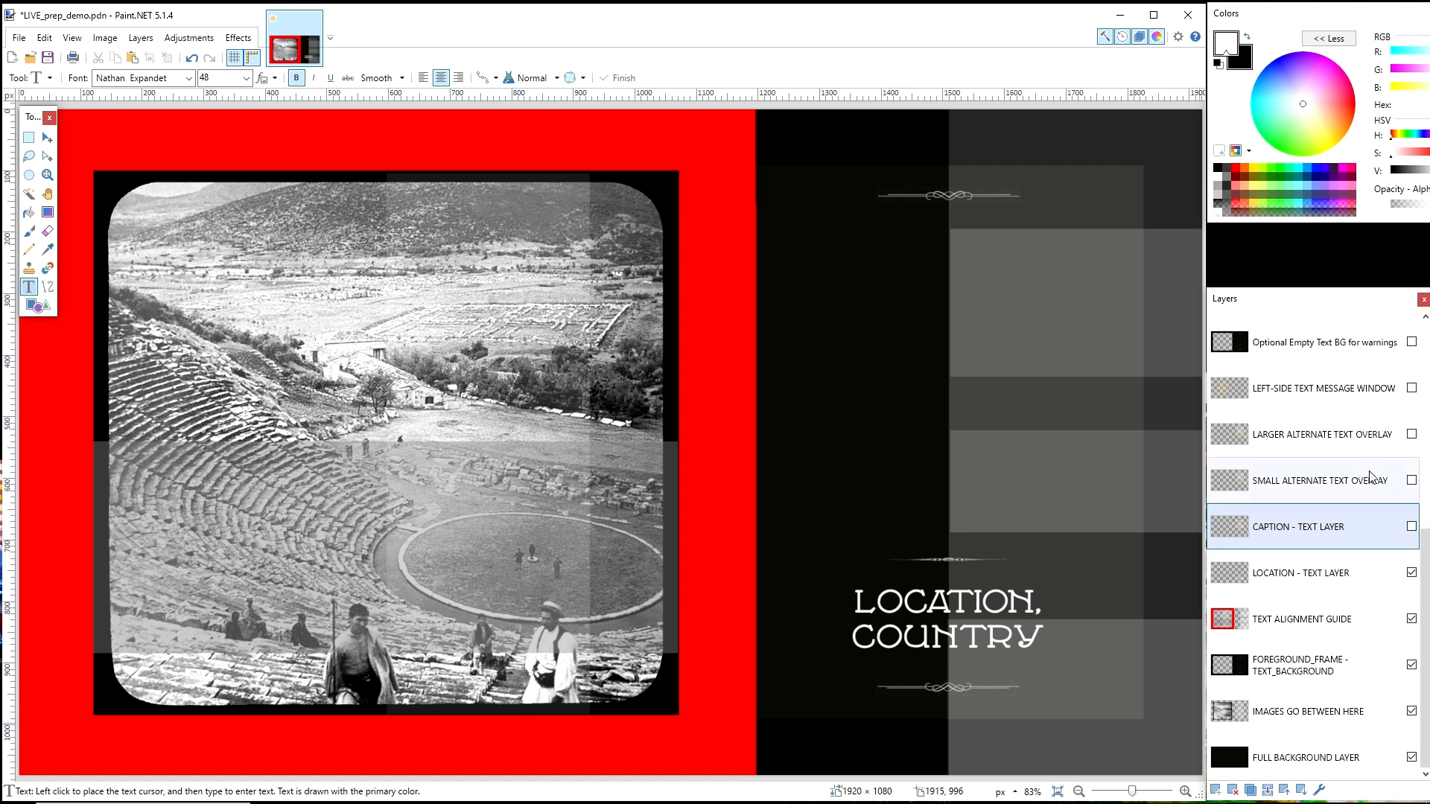
click(1315, 481)
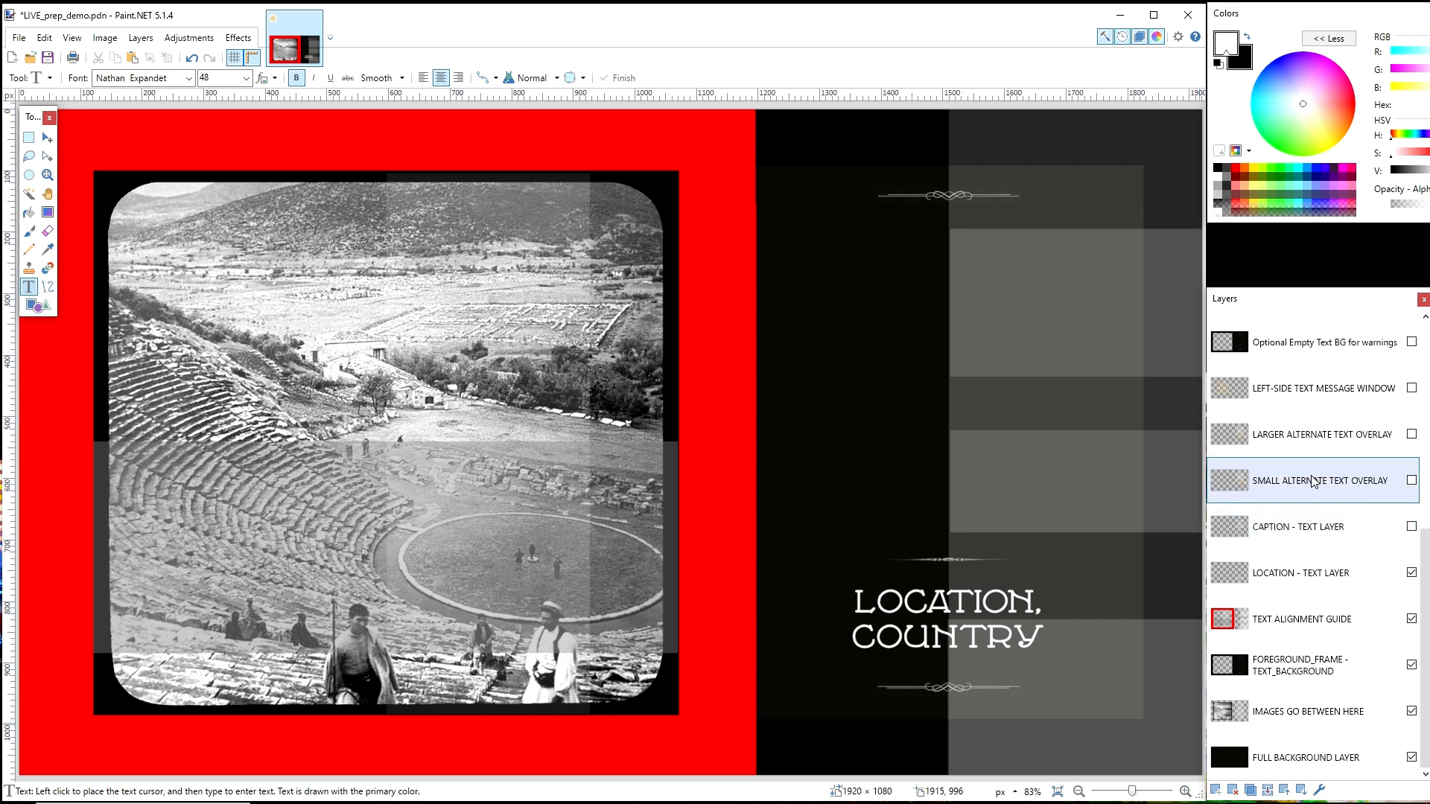
click(1412, 481)
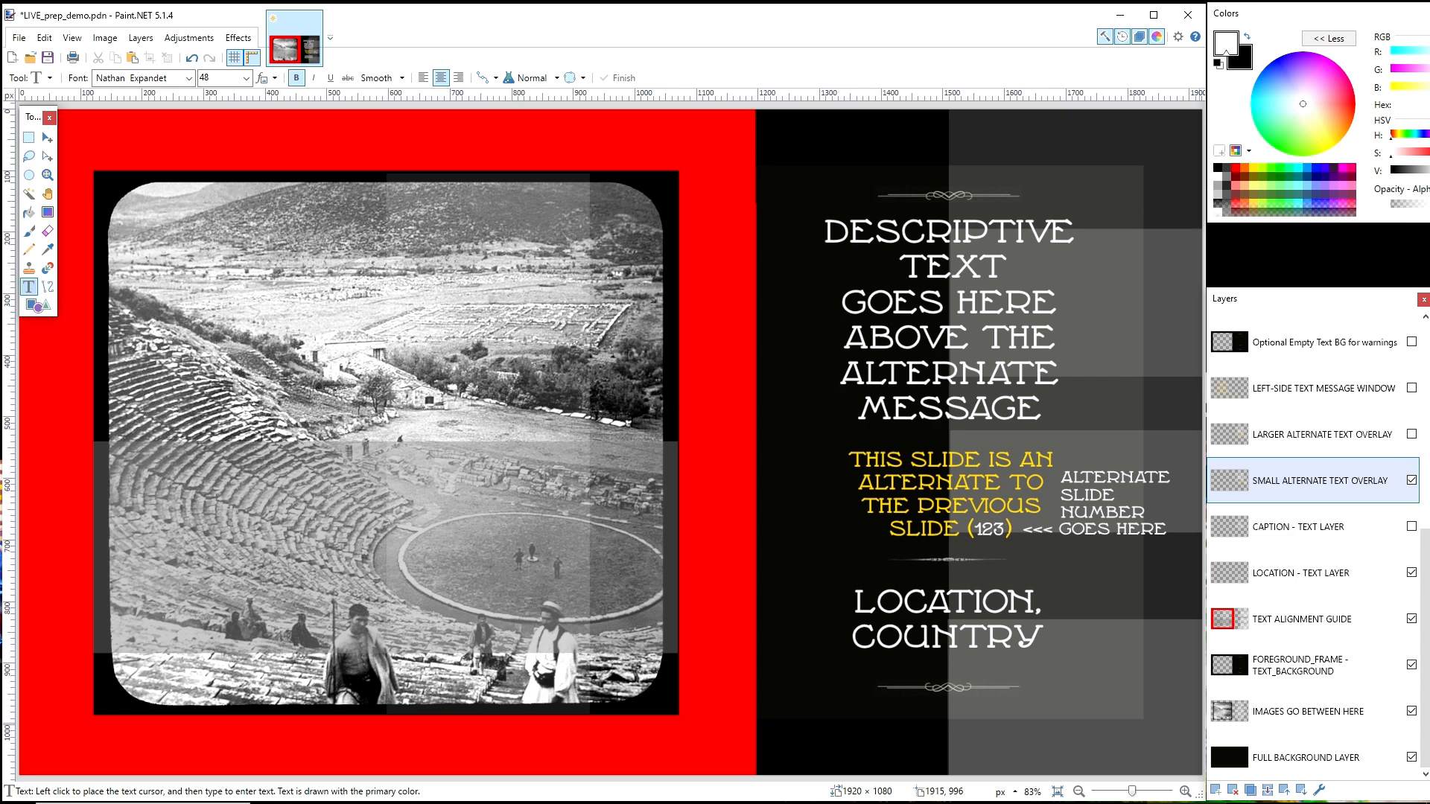
Replace the SMALL ALTERNATE TEXT OVERLAY with the LARGER ALTERNATE TEXT OVERLAY by switching their visibility.
click(1412, 481)
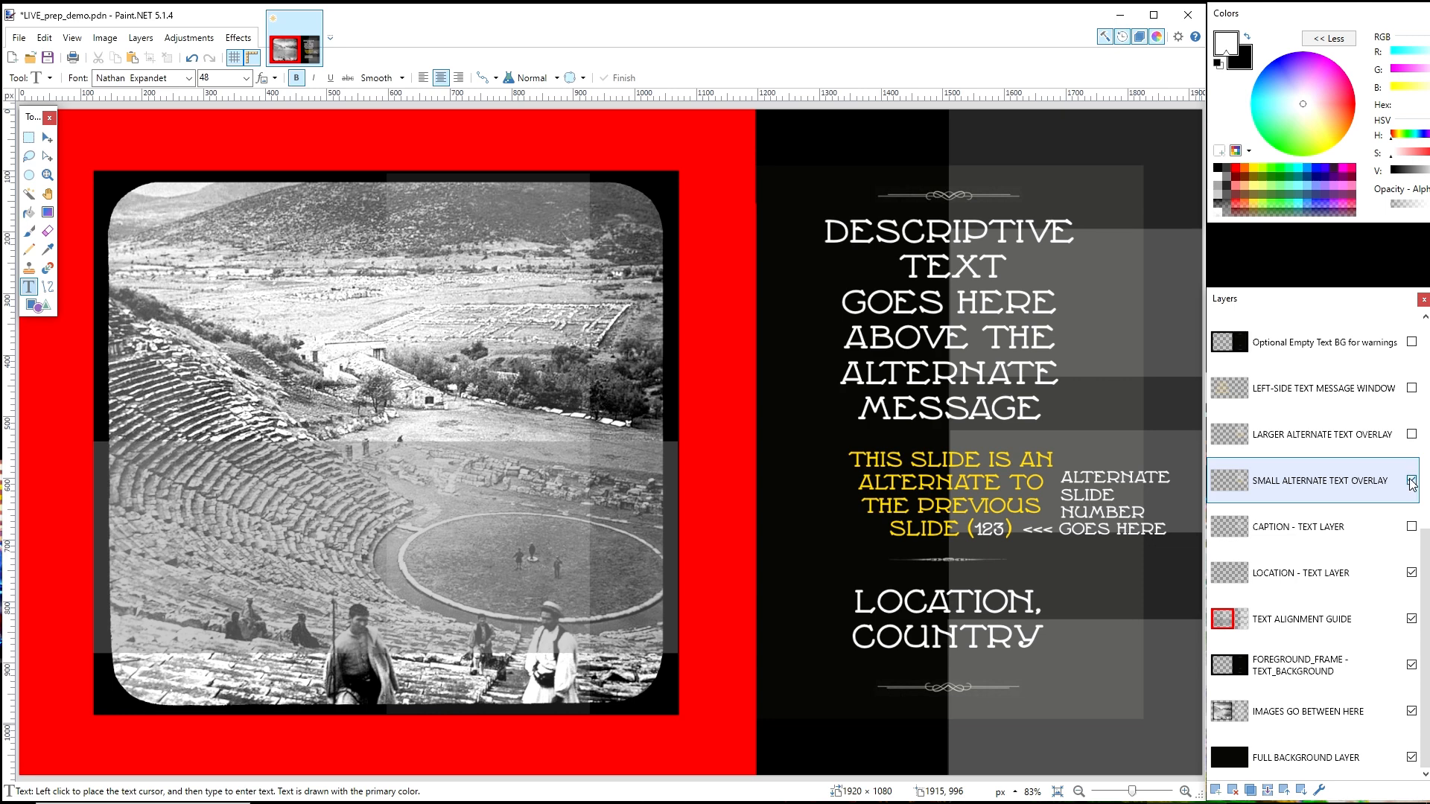
click(1340, 438)
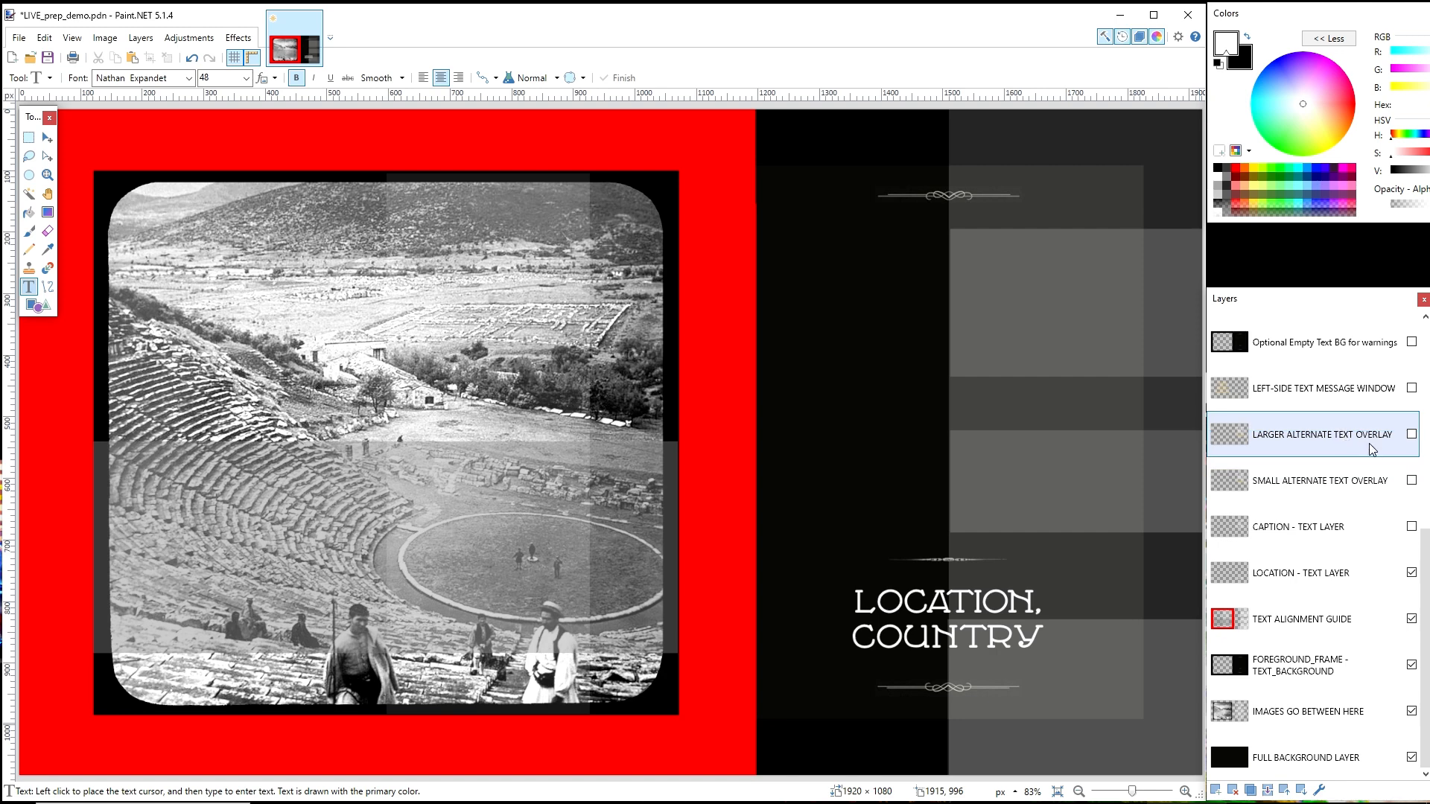
click(1411, 435)
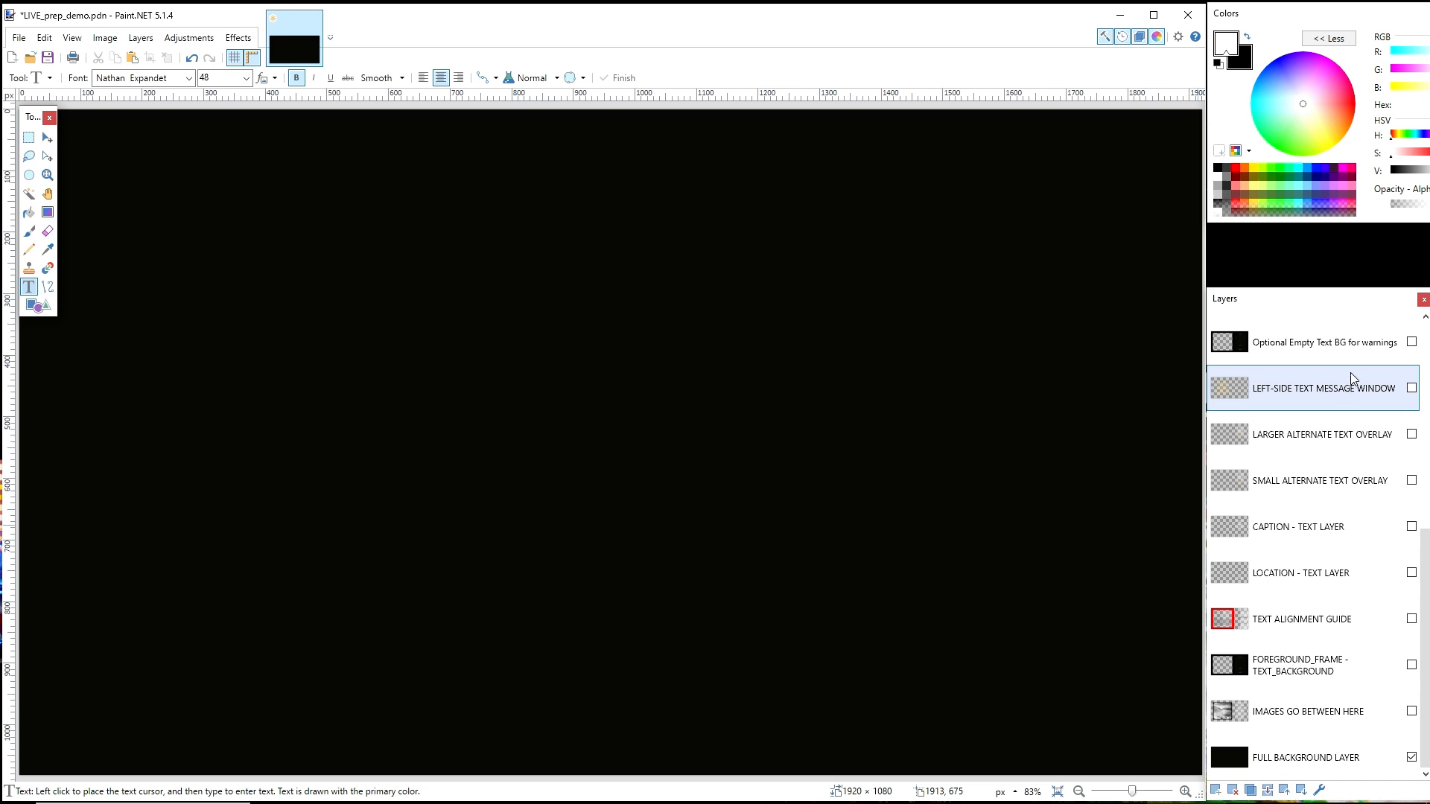
Show the Optional Empty Text BG for warnings layer and the LEFT-SIDE TEXT MESSAGE WINDOW layer.
click(1356, 347)
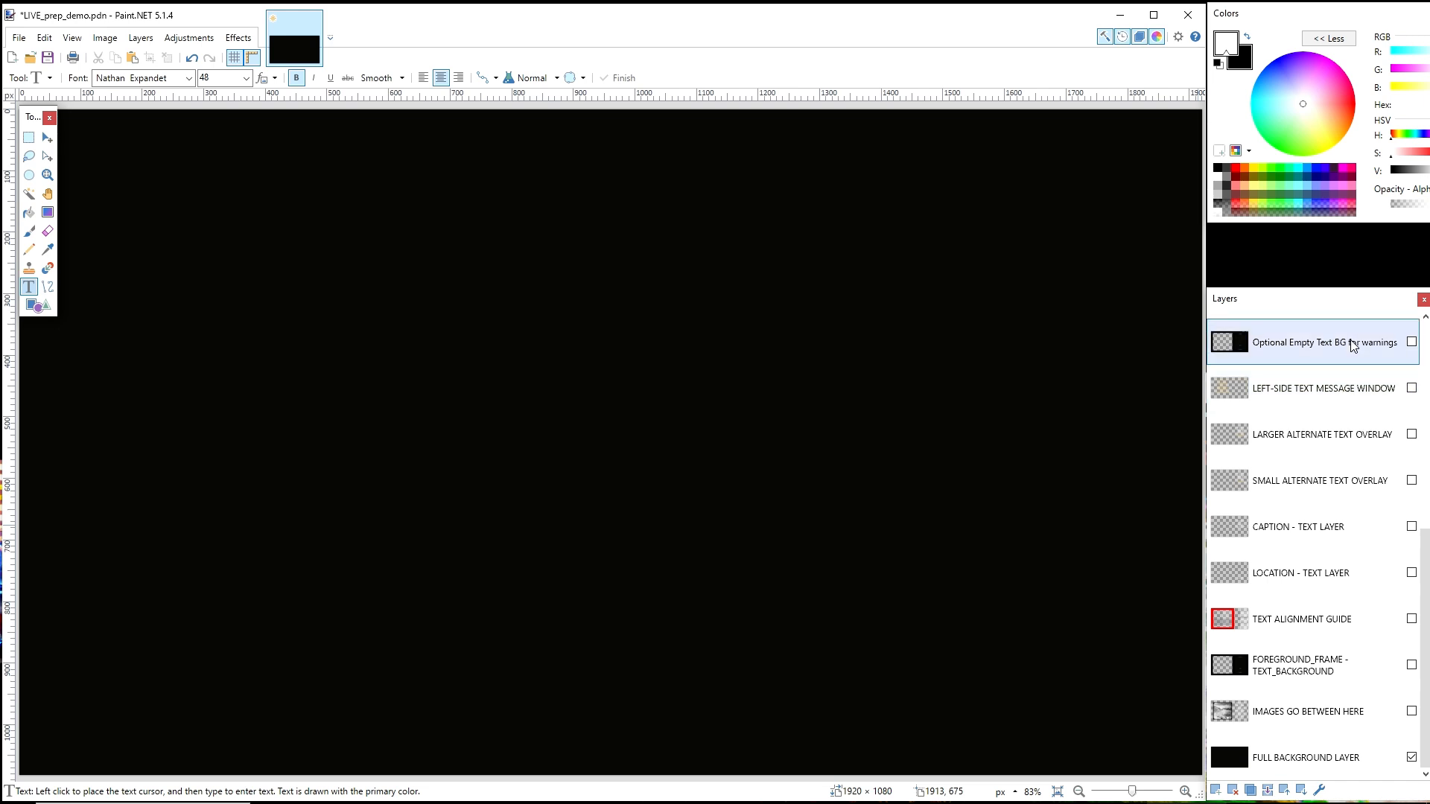
click(1411, 342)
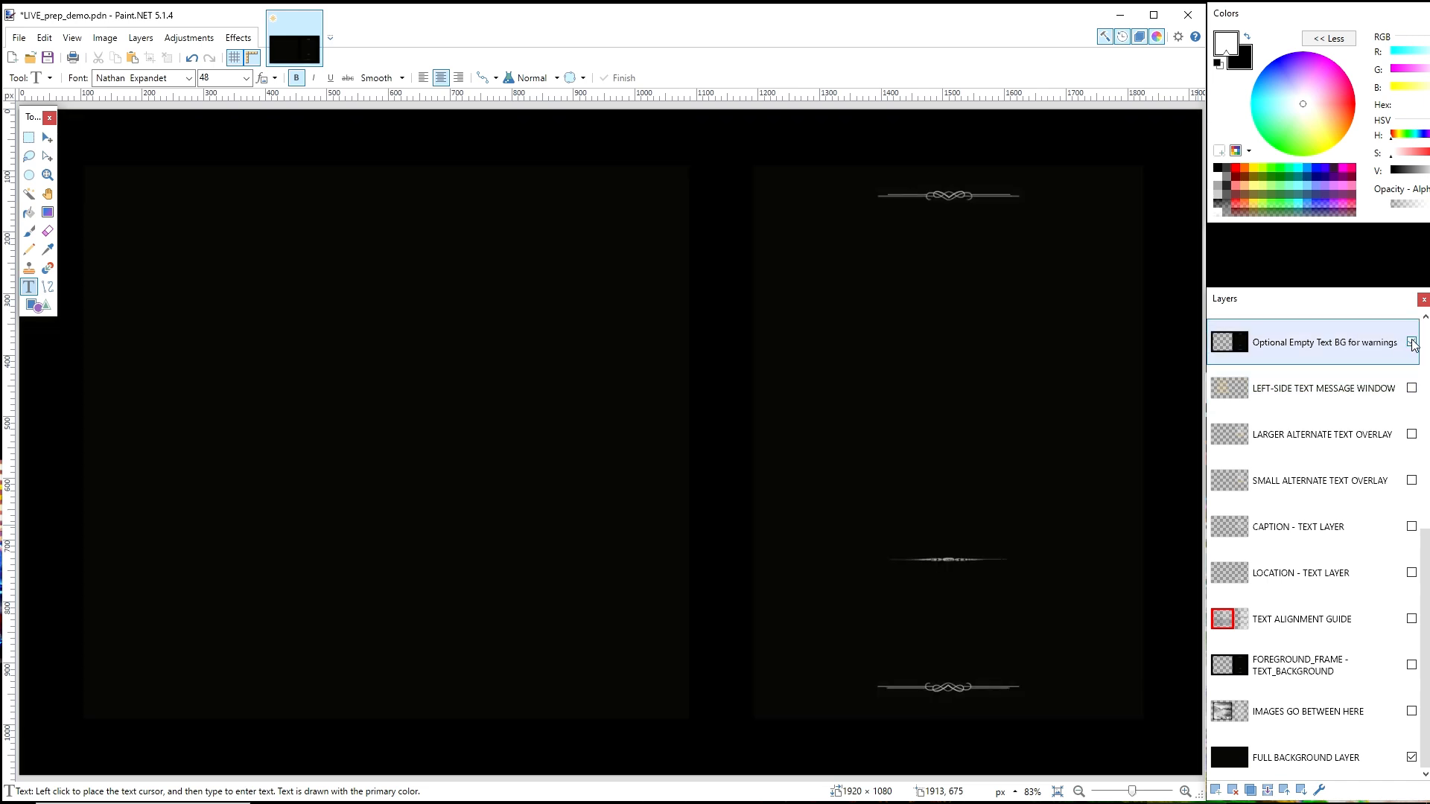
click(1325, 398)
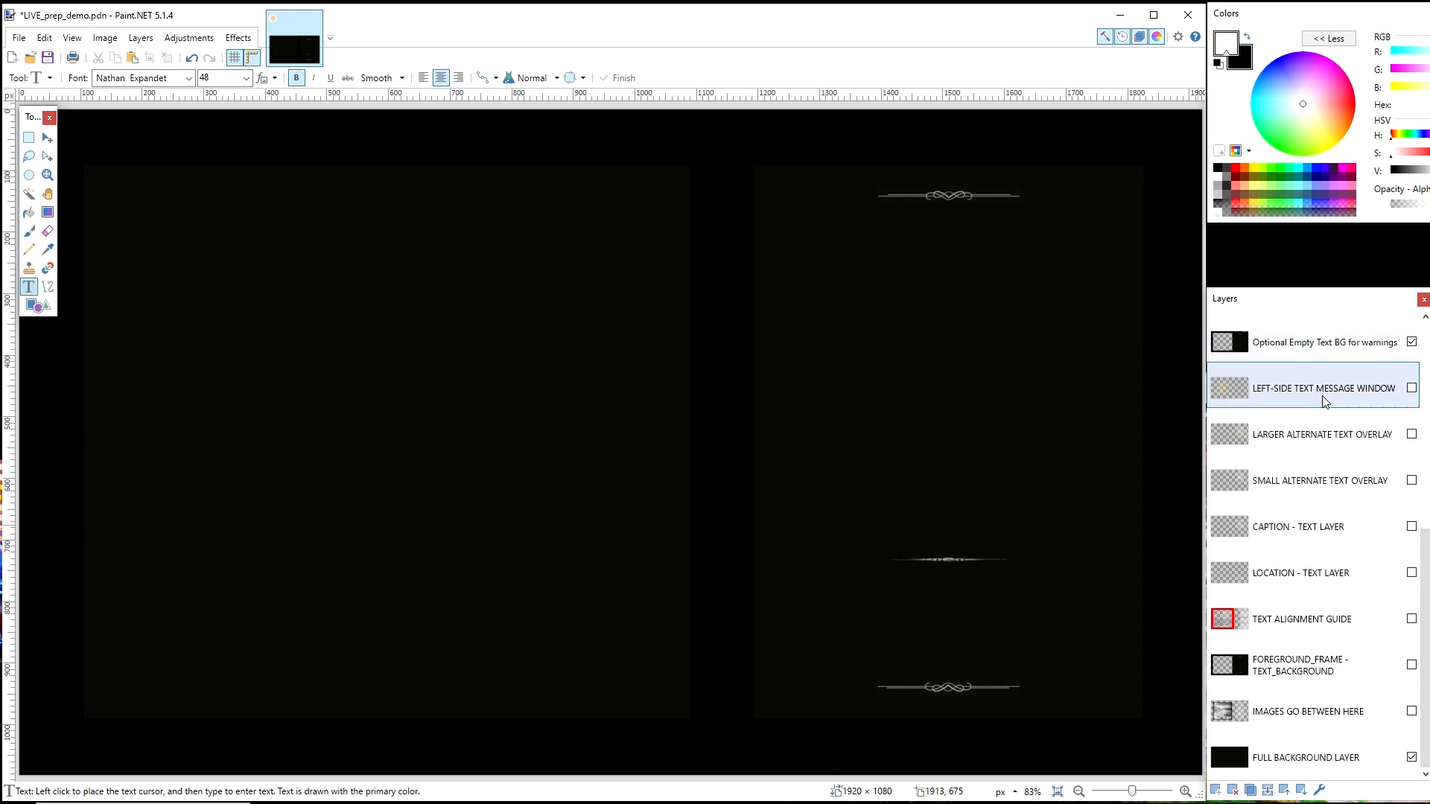
click(1412, 388)
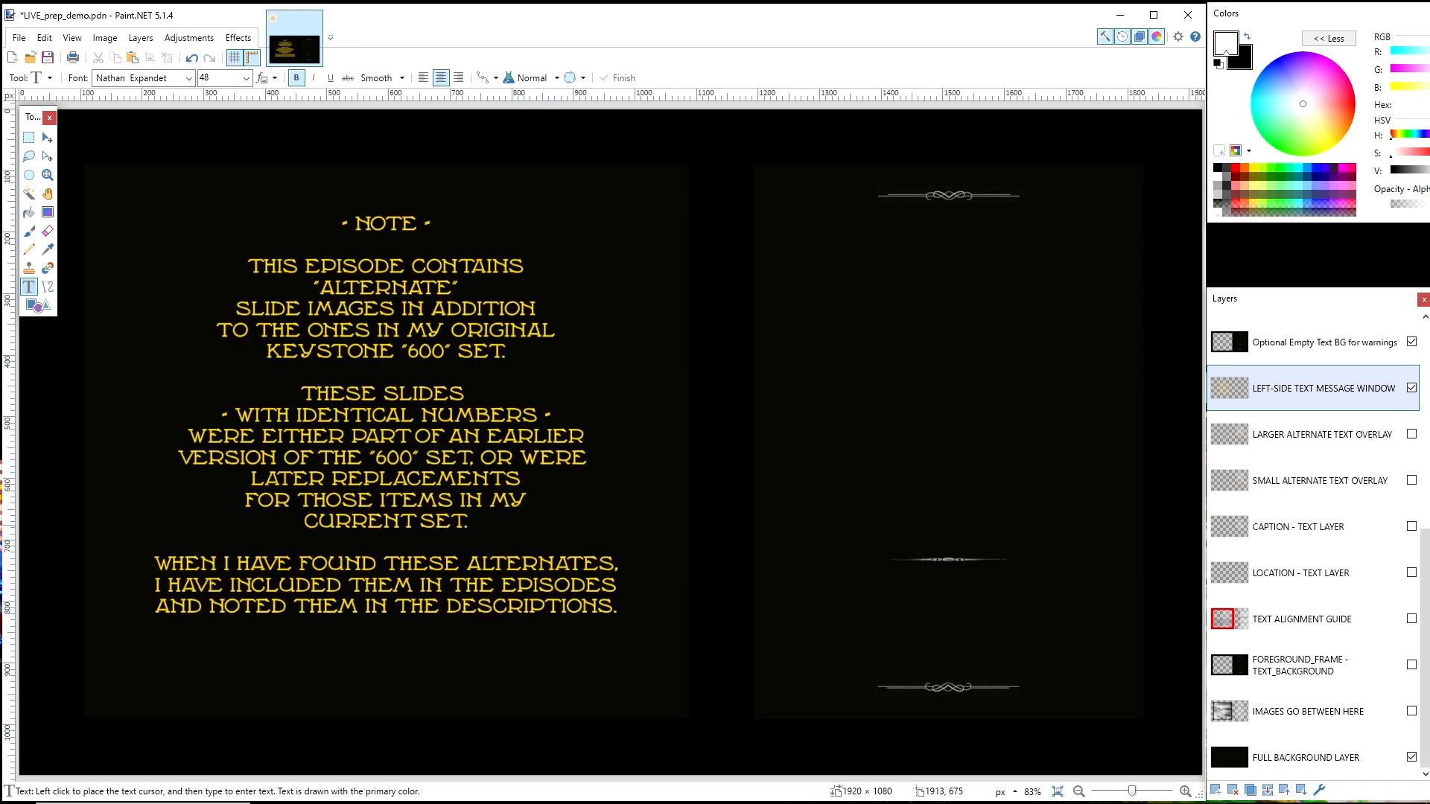
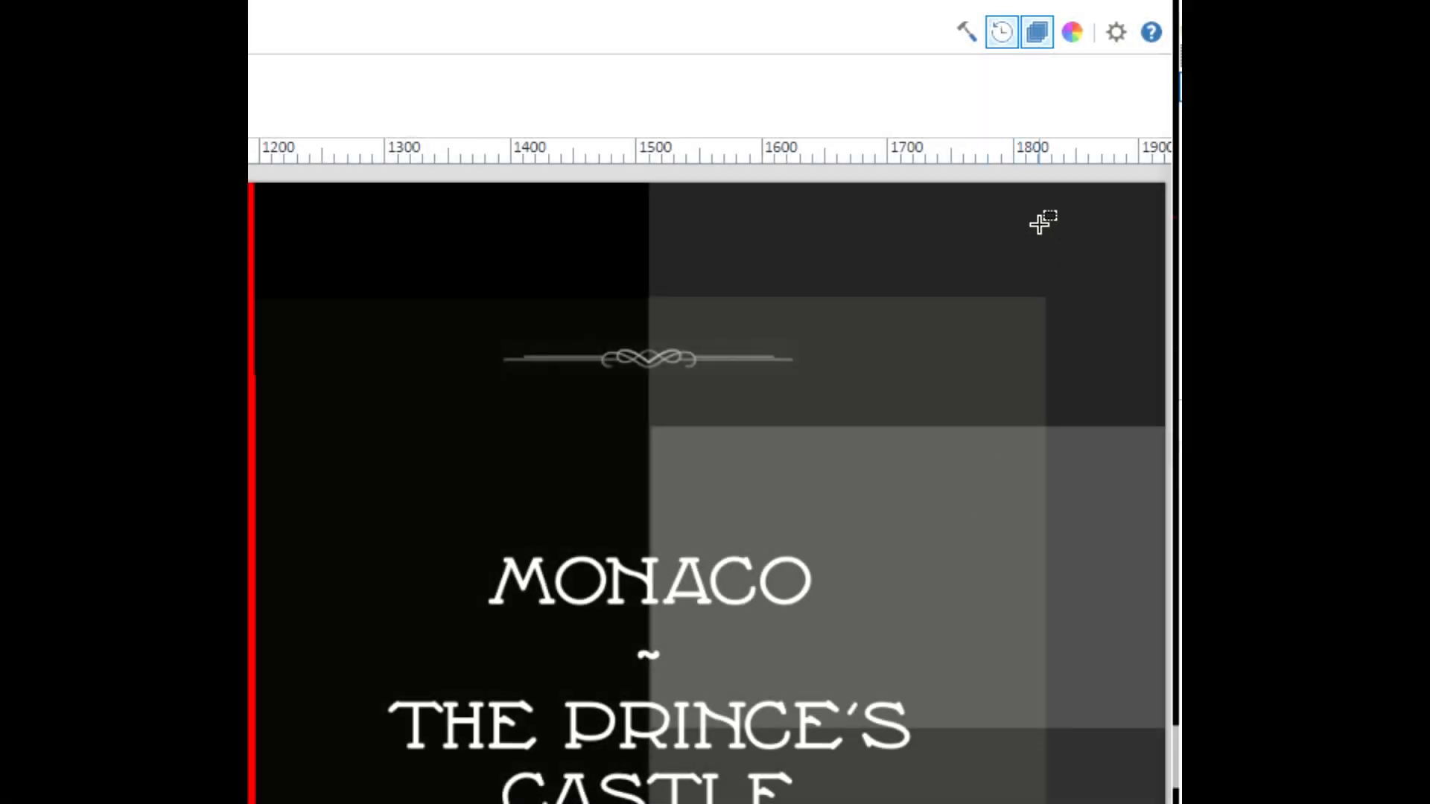
Swap the primary and secondary colors so that white is primary, and bring up the Tools window.
click(1071, 31)
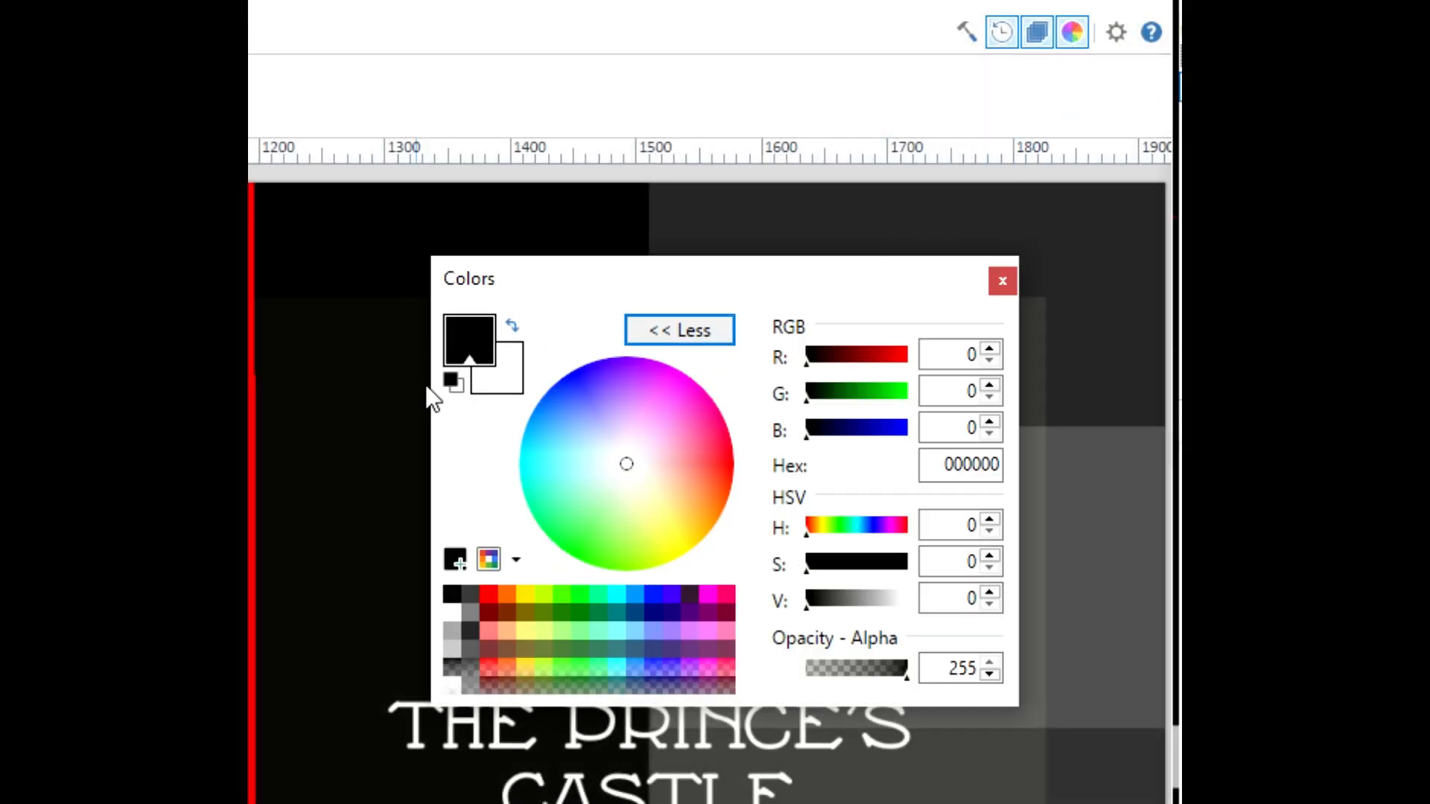
click(517, 323)
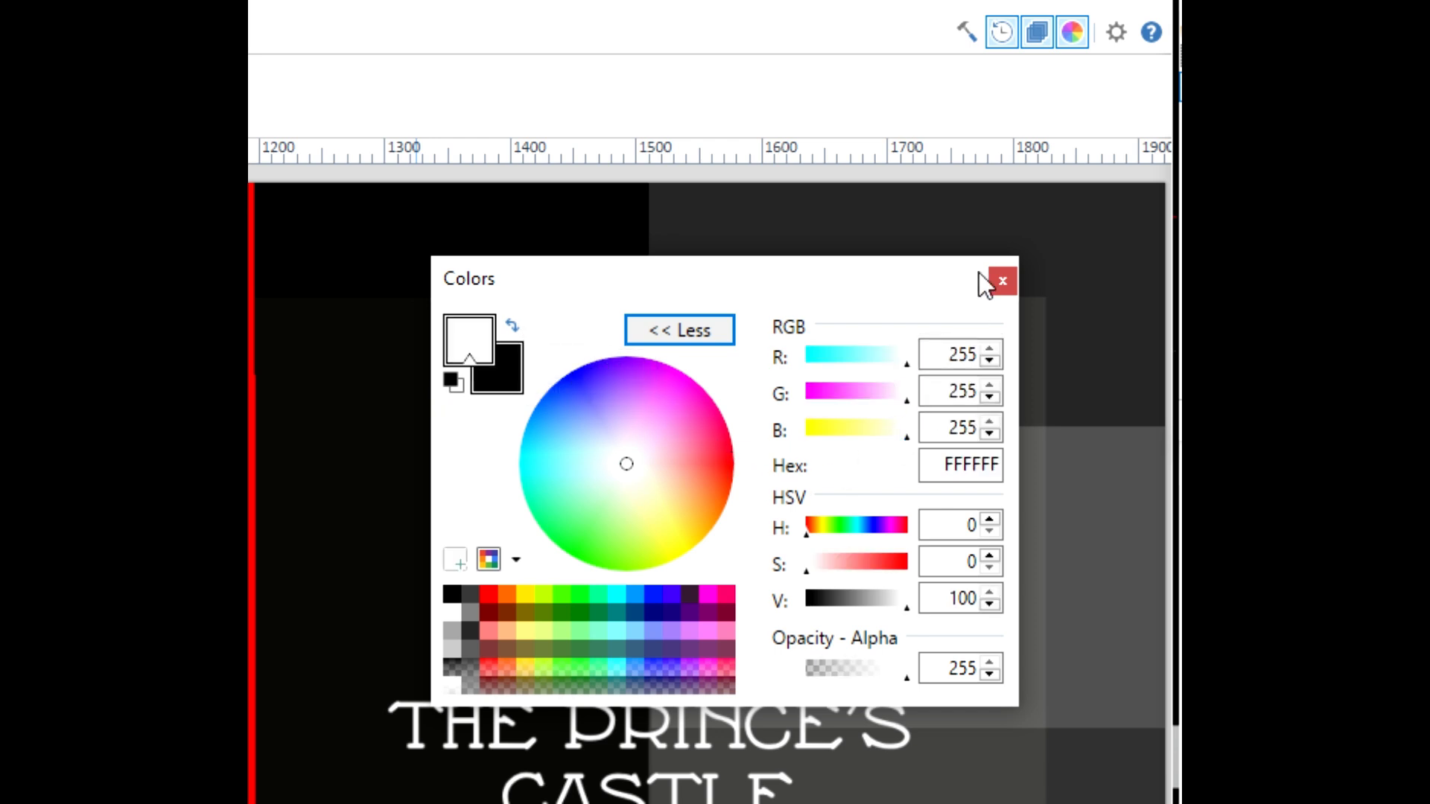
click(1073, 31)
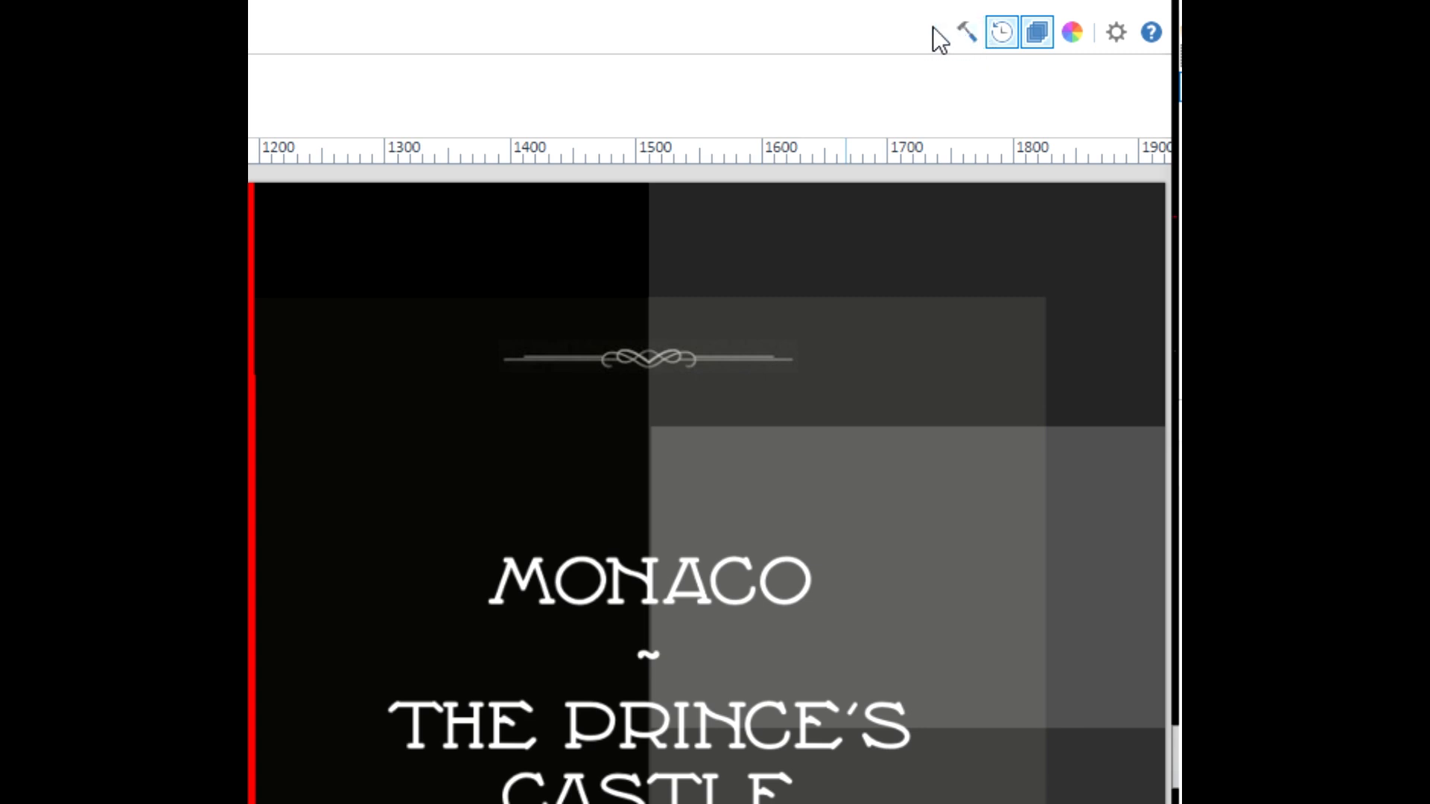
click(972, 34)
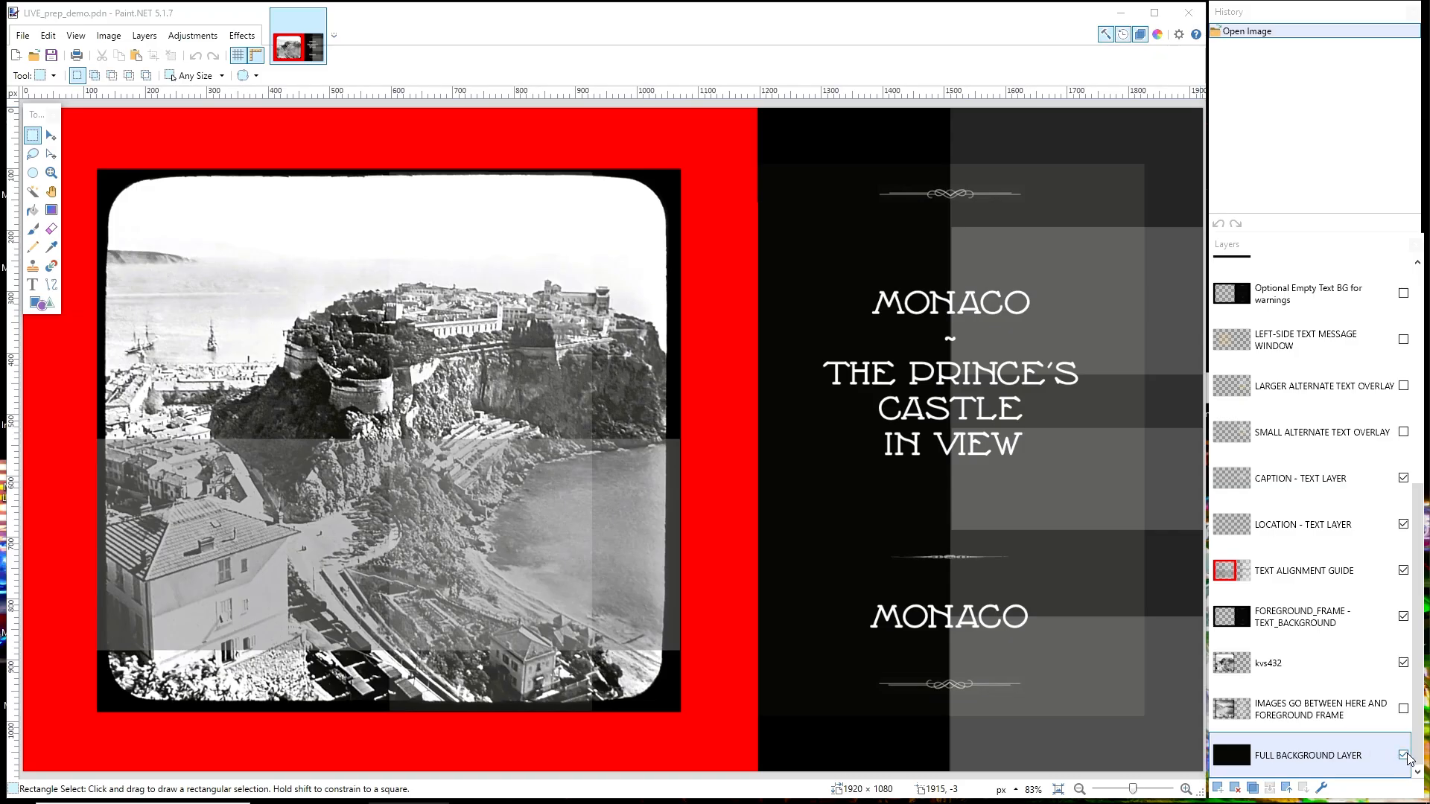
Toggle the kvs432 and FOREGROUND_FRAME - TEXT_BACKGROUND layers off and on again to compare their effect on the slide.
click(1329, 754)
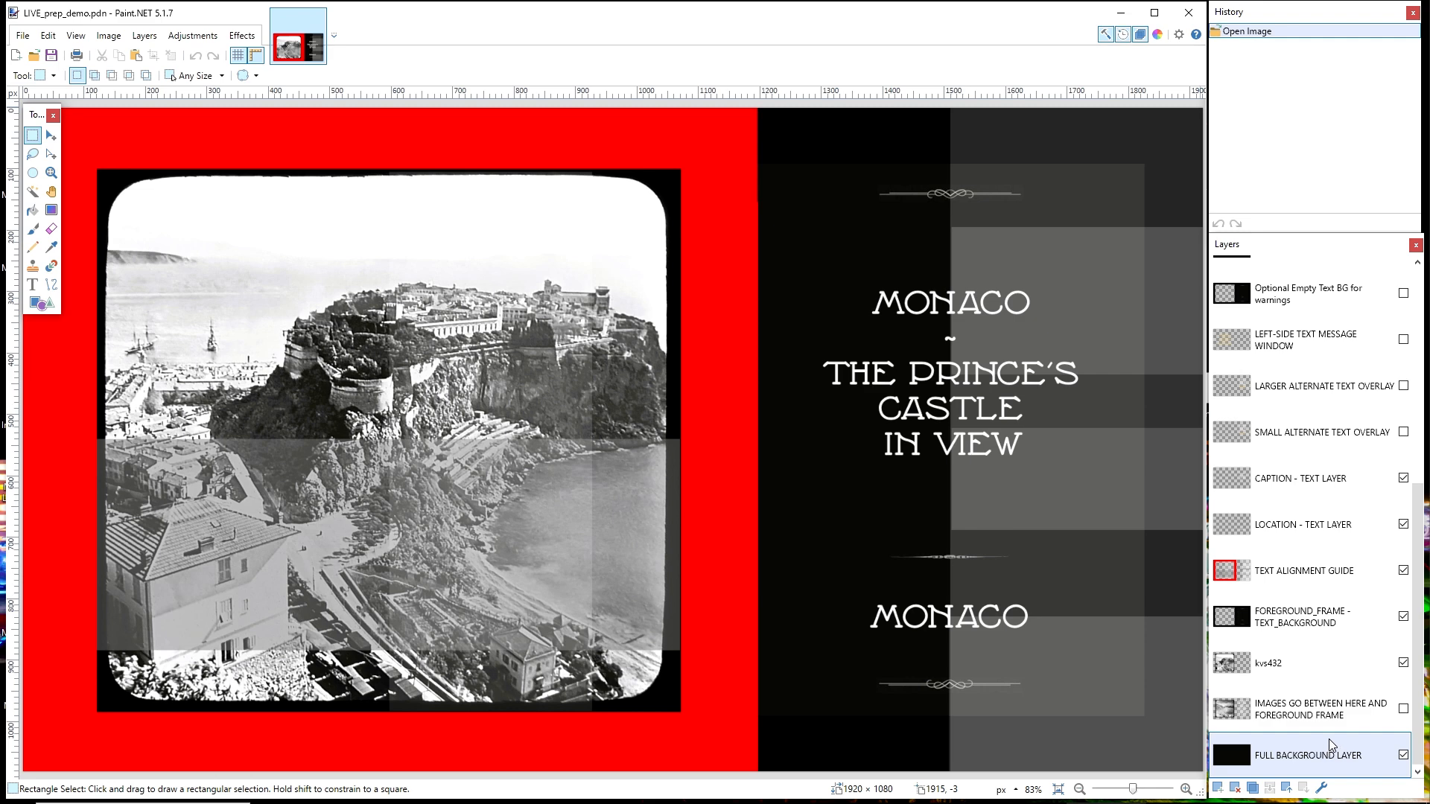
click(1403, 663)
click(1403, 662)
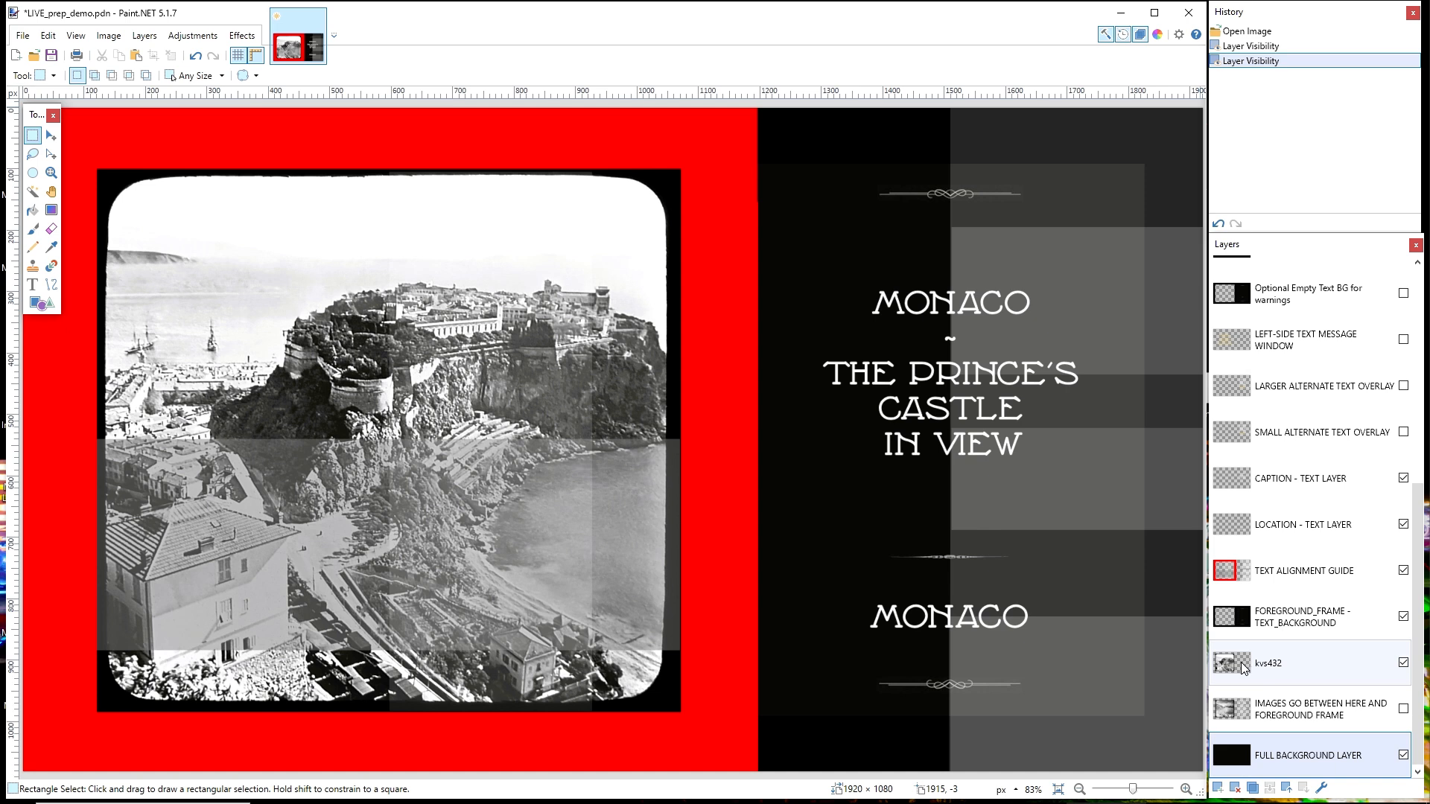
click(1403, 617)
click(1404, 617)
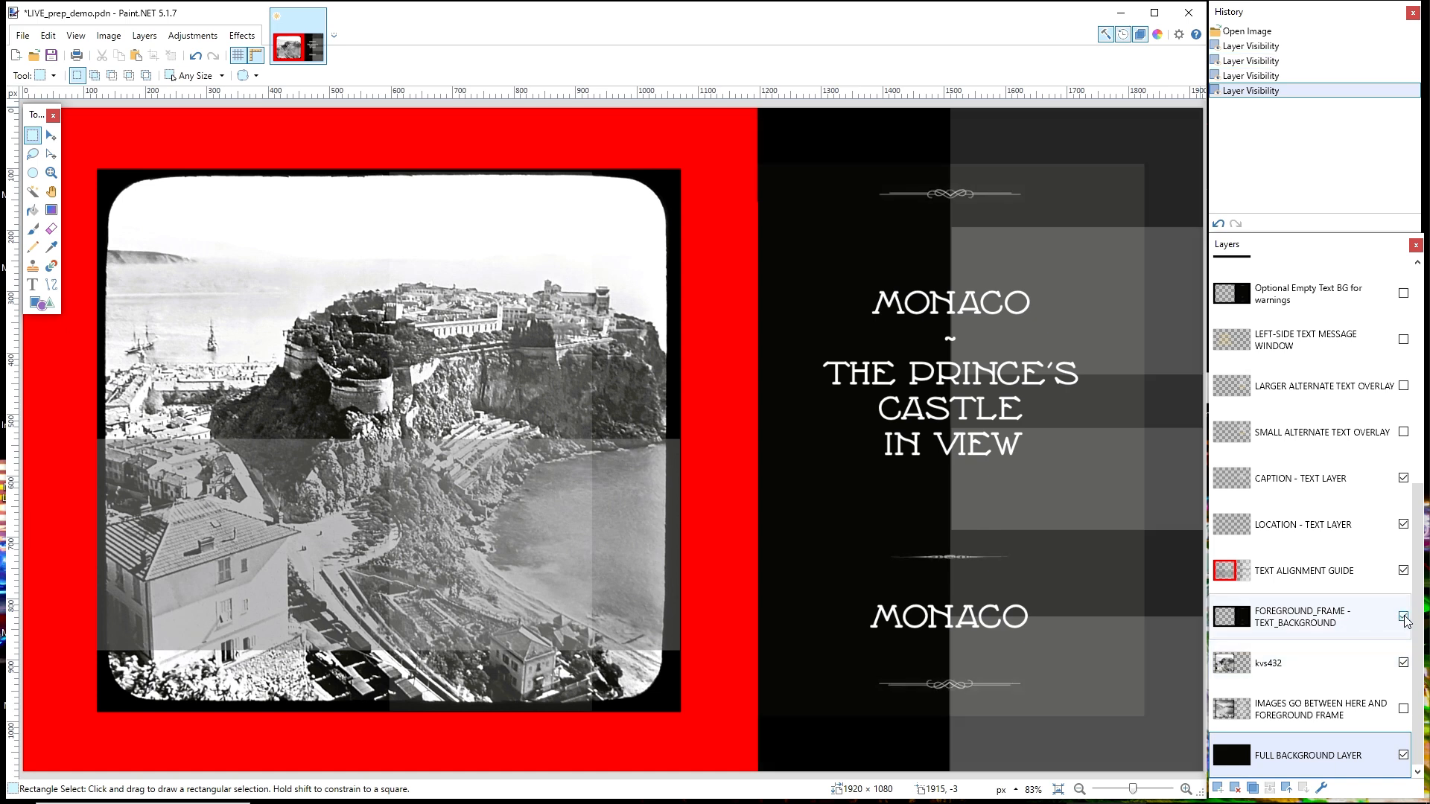
Toggle the TEXT ALIGNMENT GUIDE layer off and on again to compare the slide with and without it.
click(1324, 619)
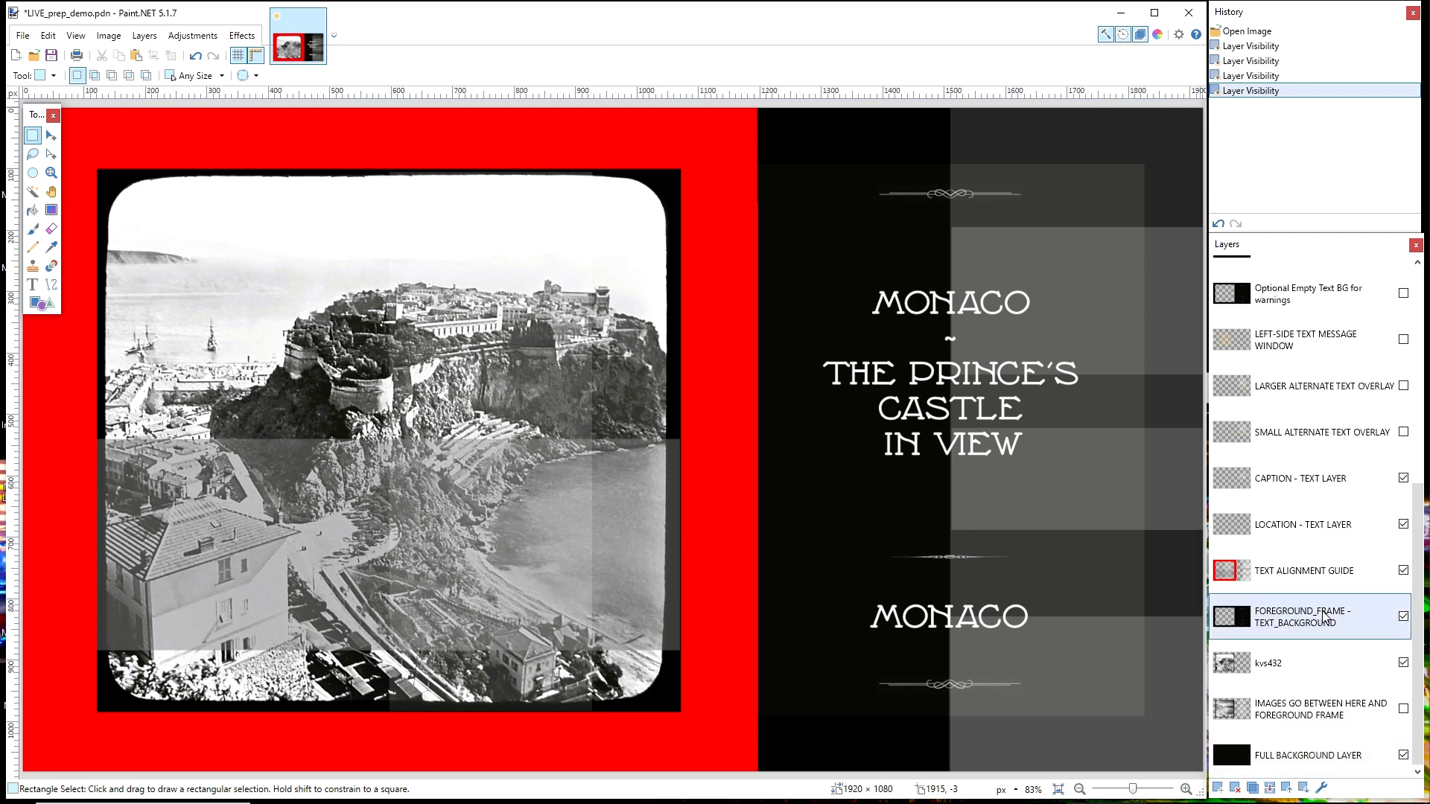
click(1311, 572)
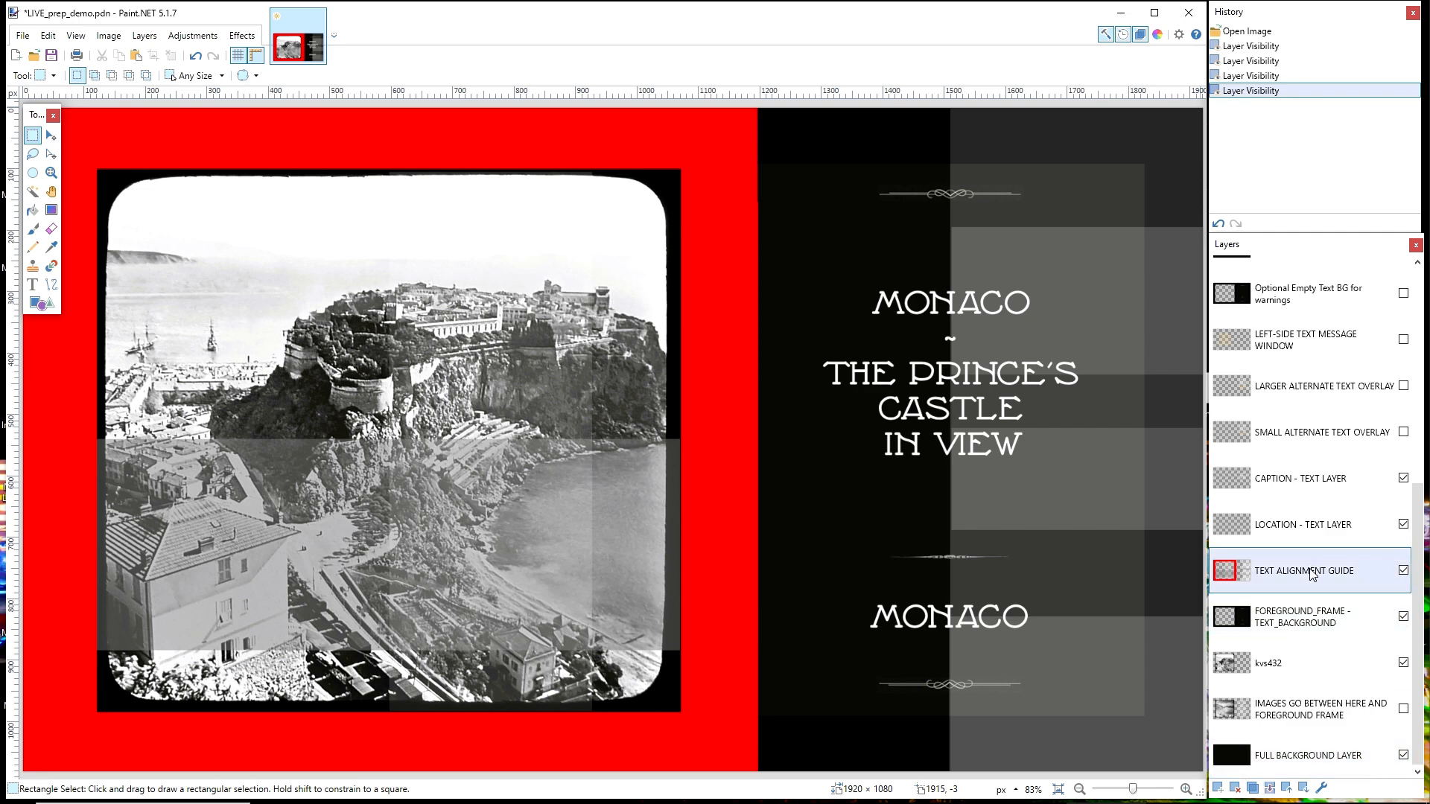
click(1404, 571)
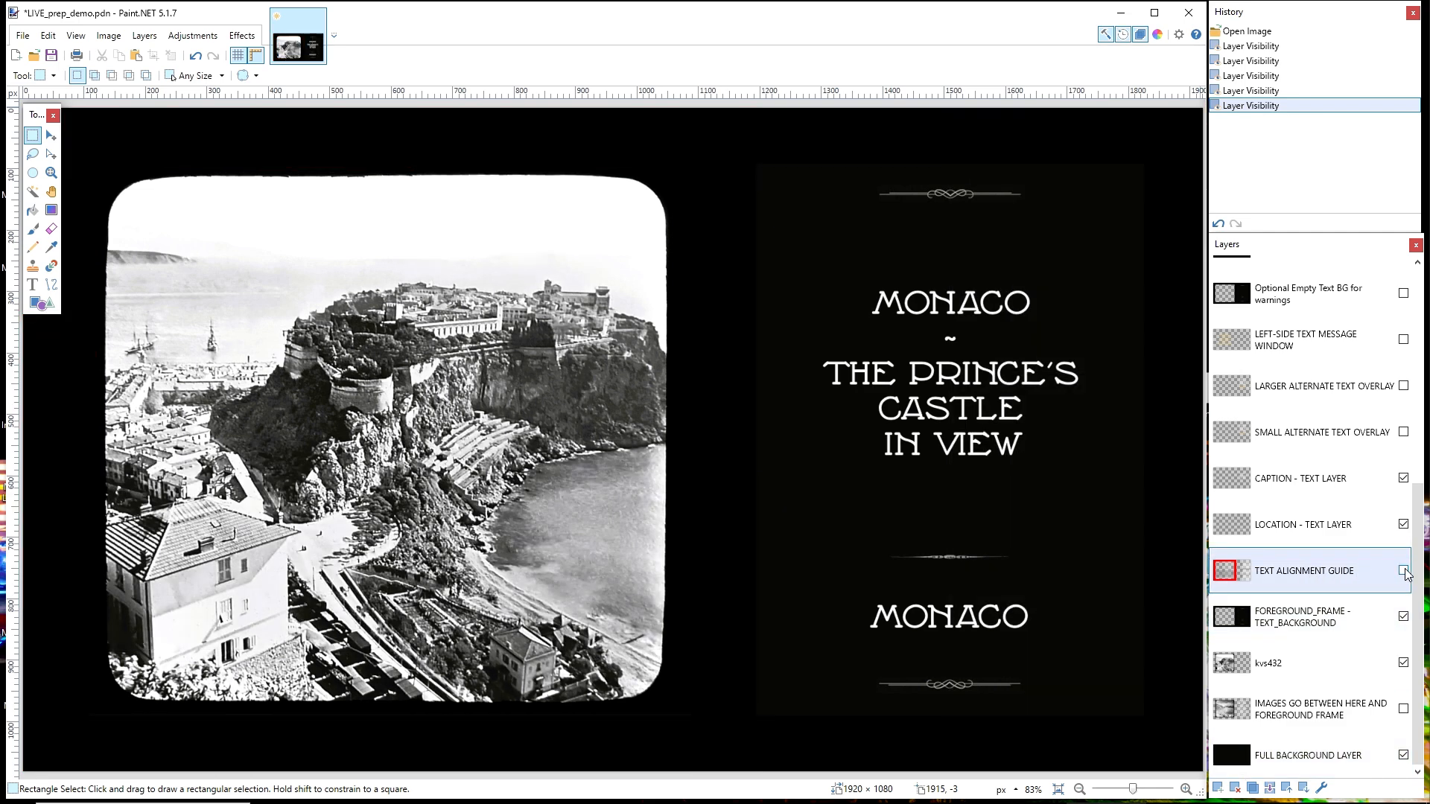
click(1404, 571)
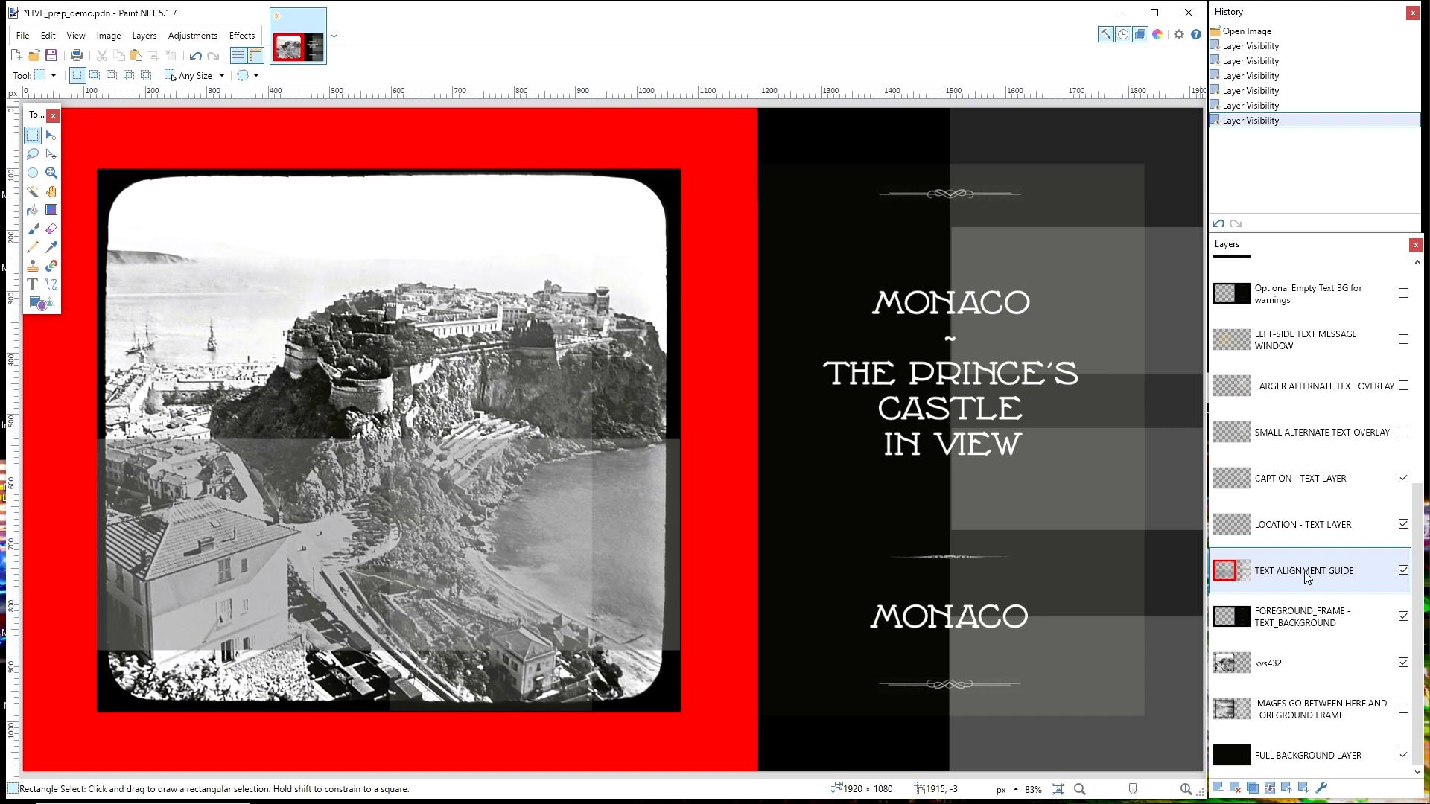
Toggle the LOCATION - TEXT LAYER and CAPTION - TEXT LAYER off and on again to see which text each holds.
click(1296, 528)
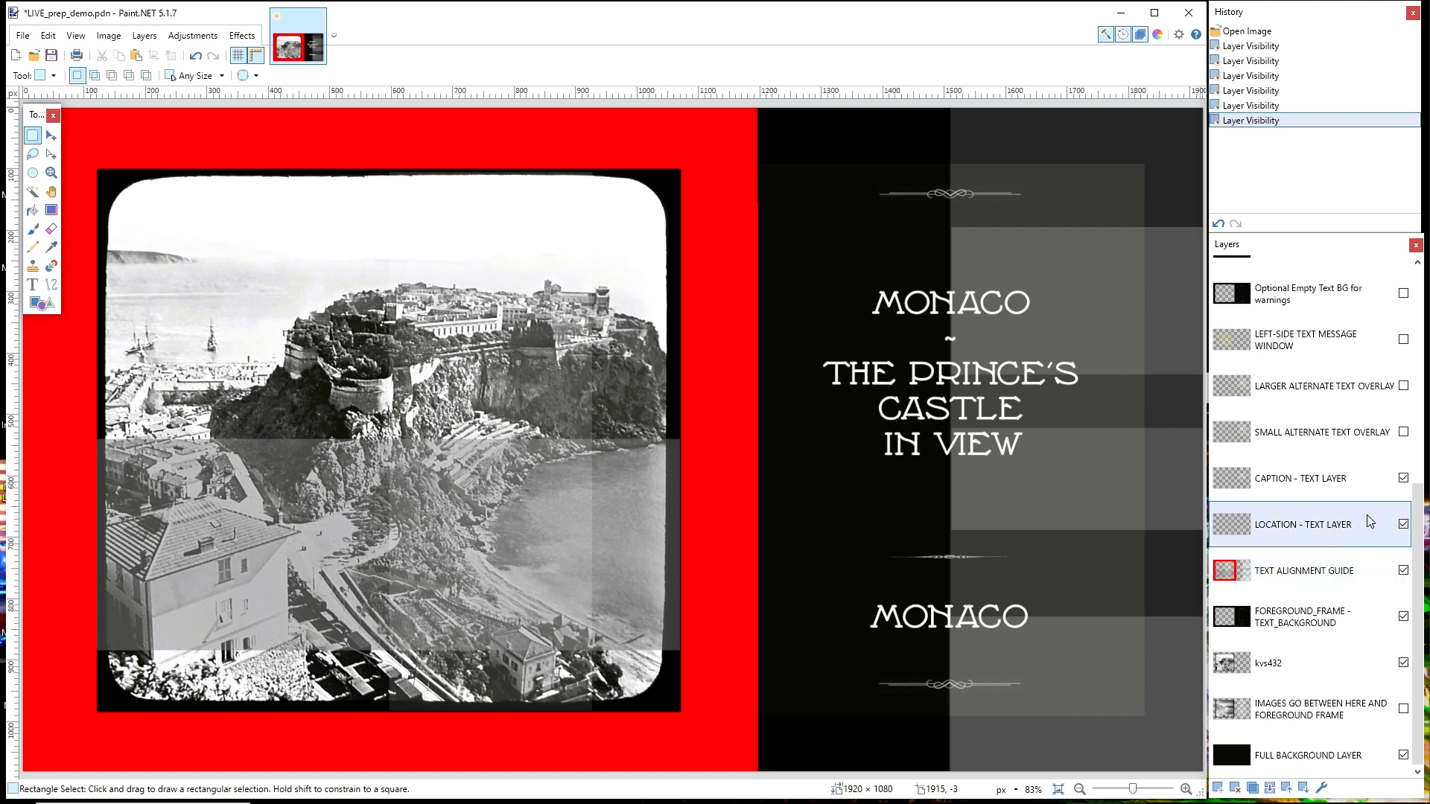
click(1404, 525)
click(1404, 525)
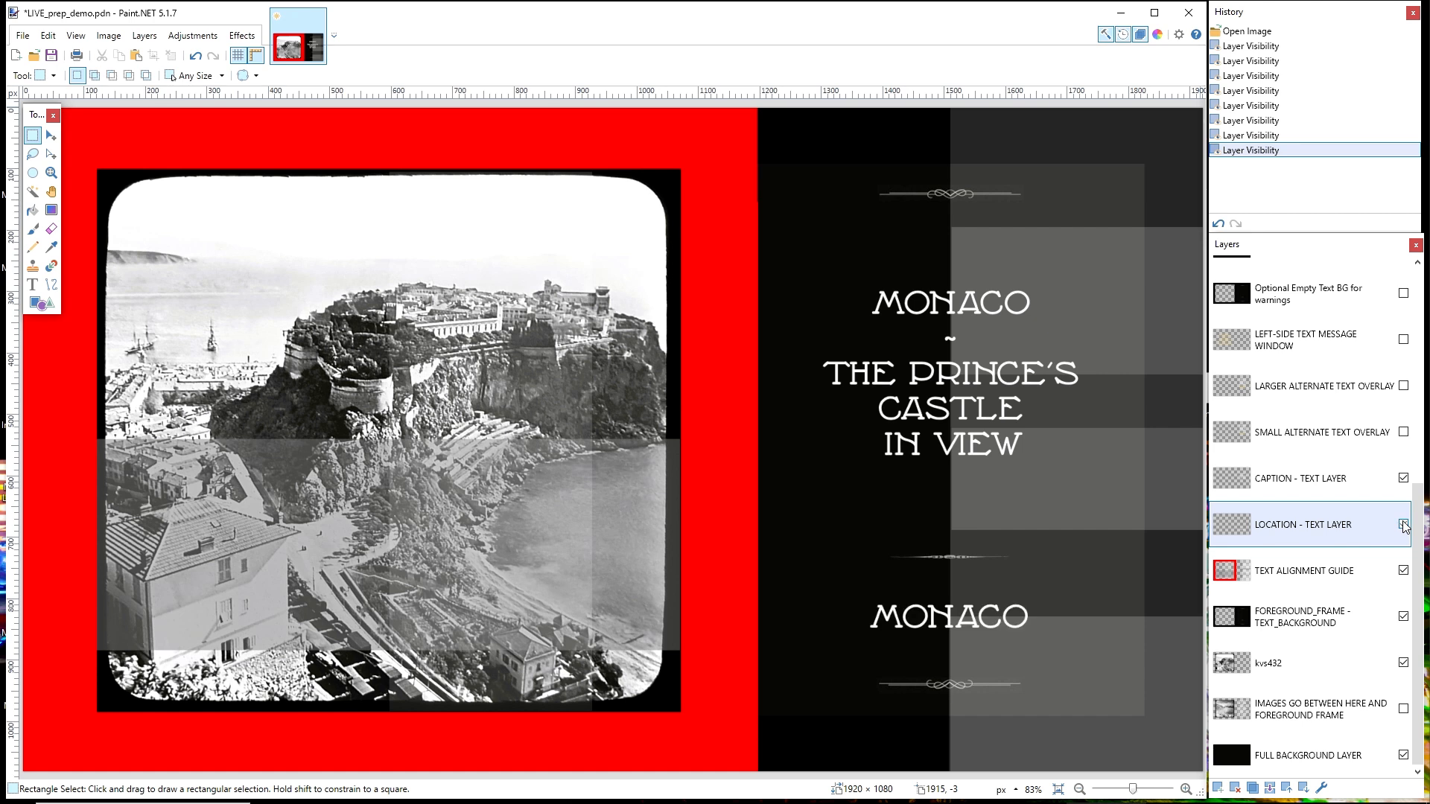
click(1299, 475)
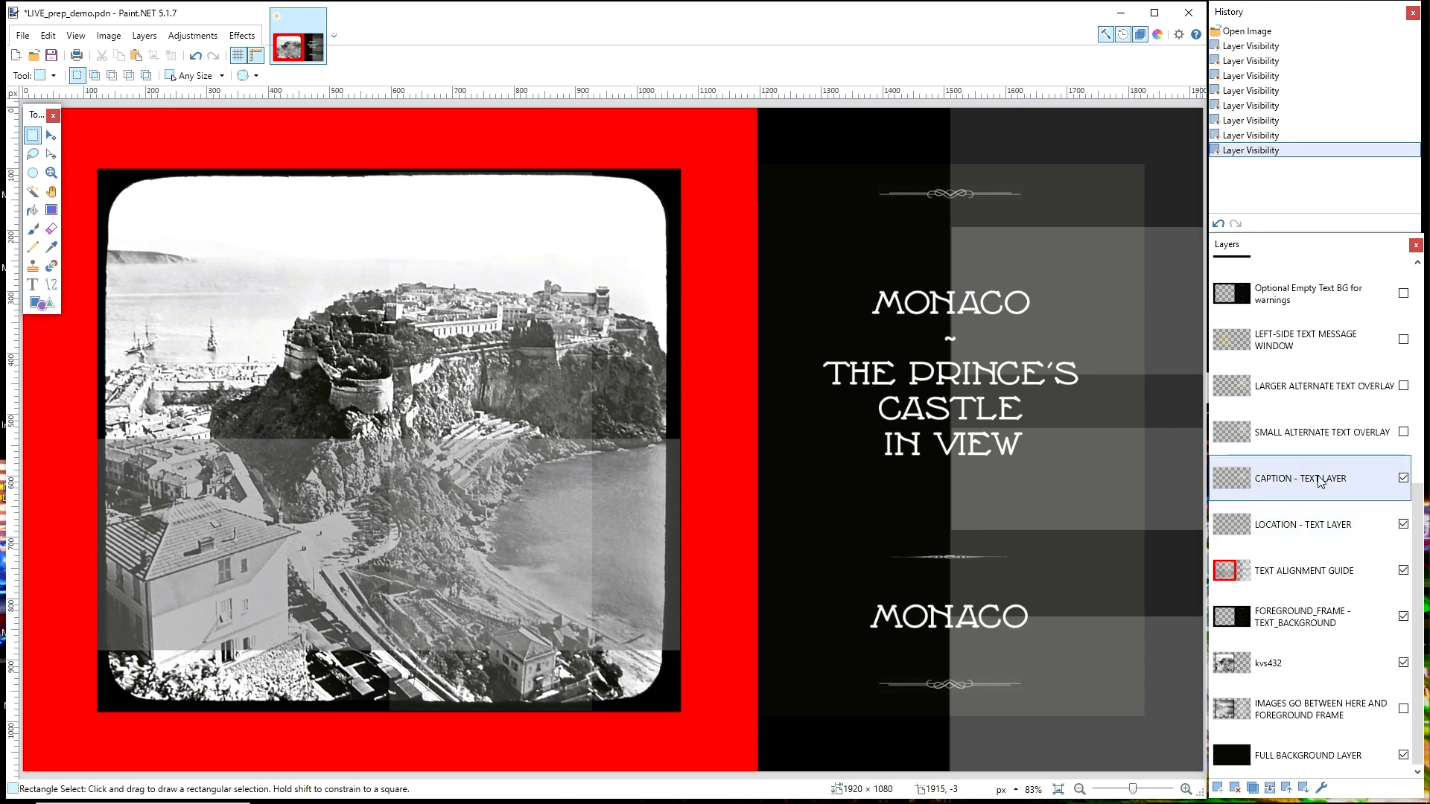
click(1404, 479)
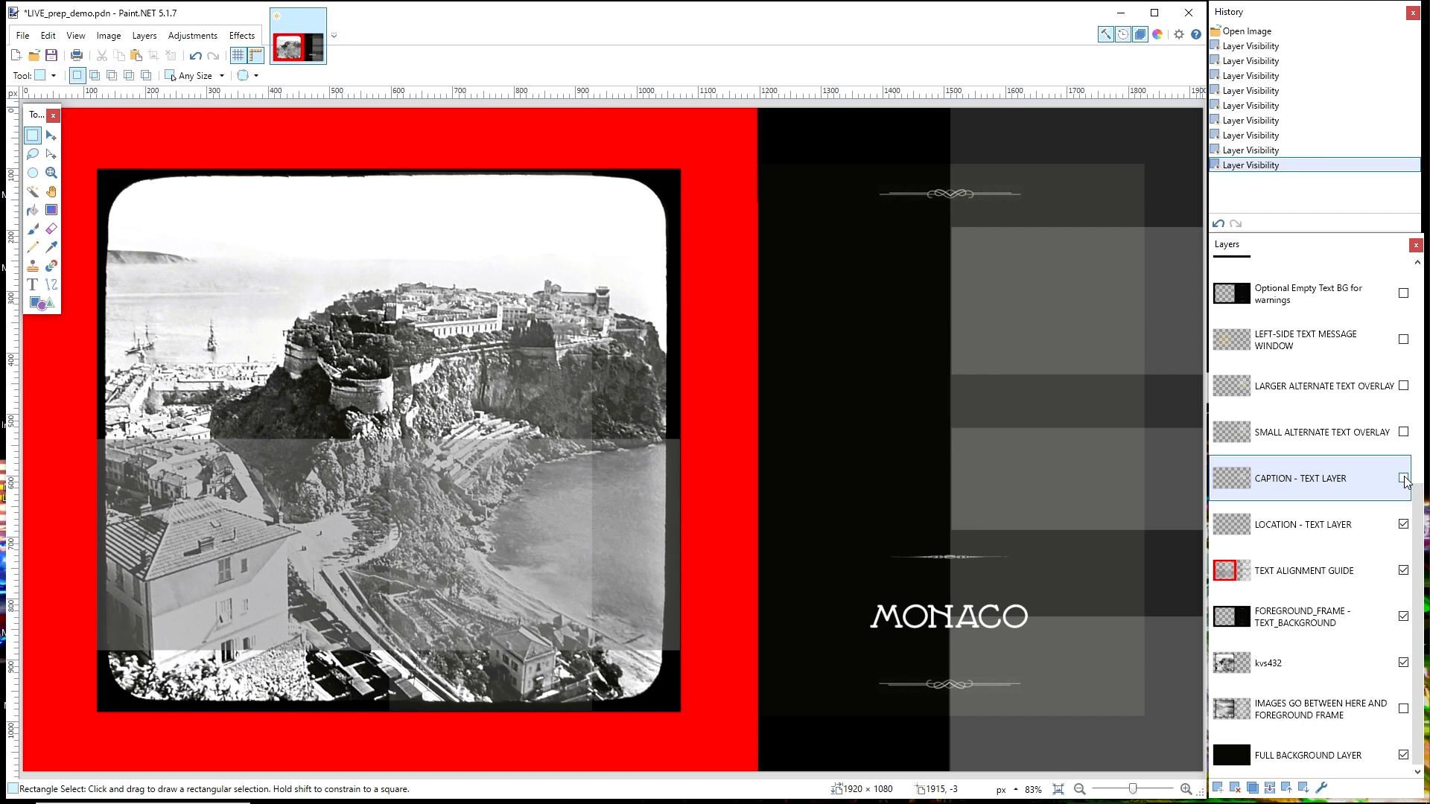
click(1404, 479)
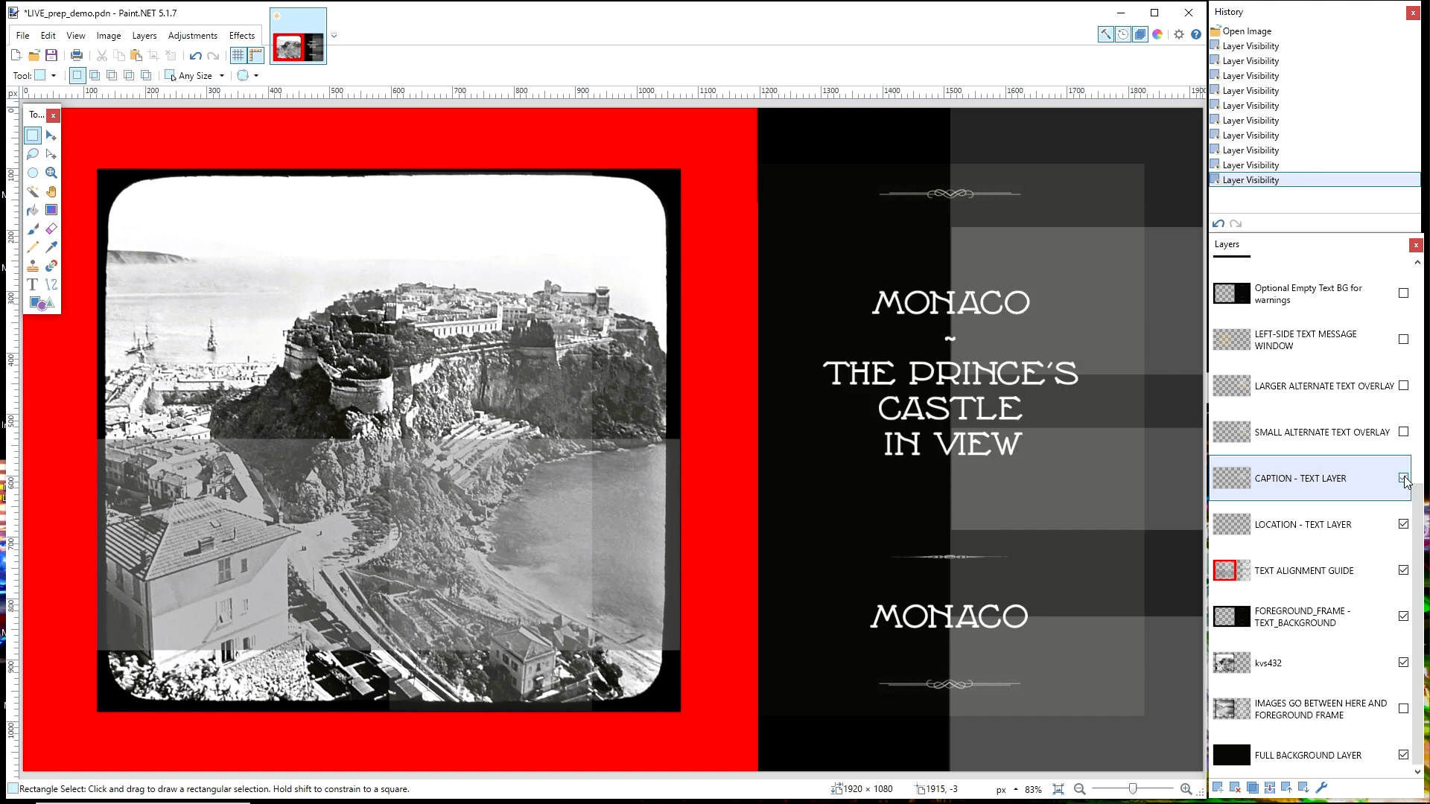
Make kvs432 the active layer, then switch to File Explorer and move kvs432.png into the completed folder.
click(1338, 674)
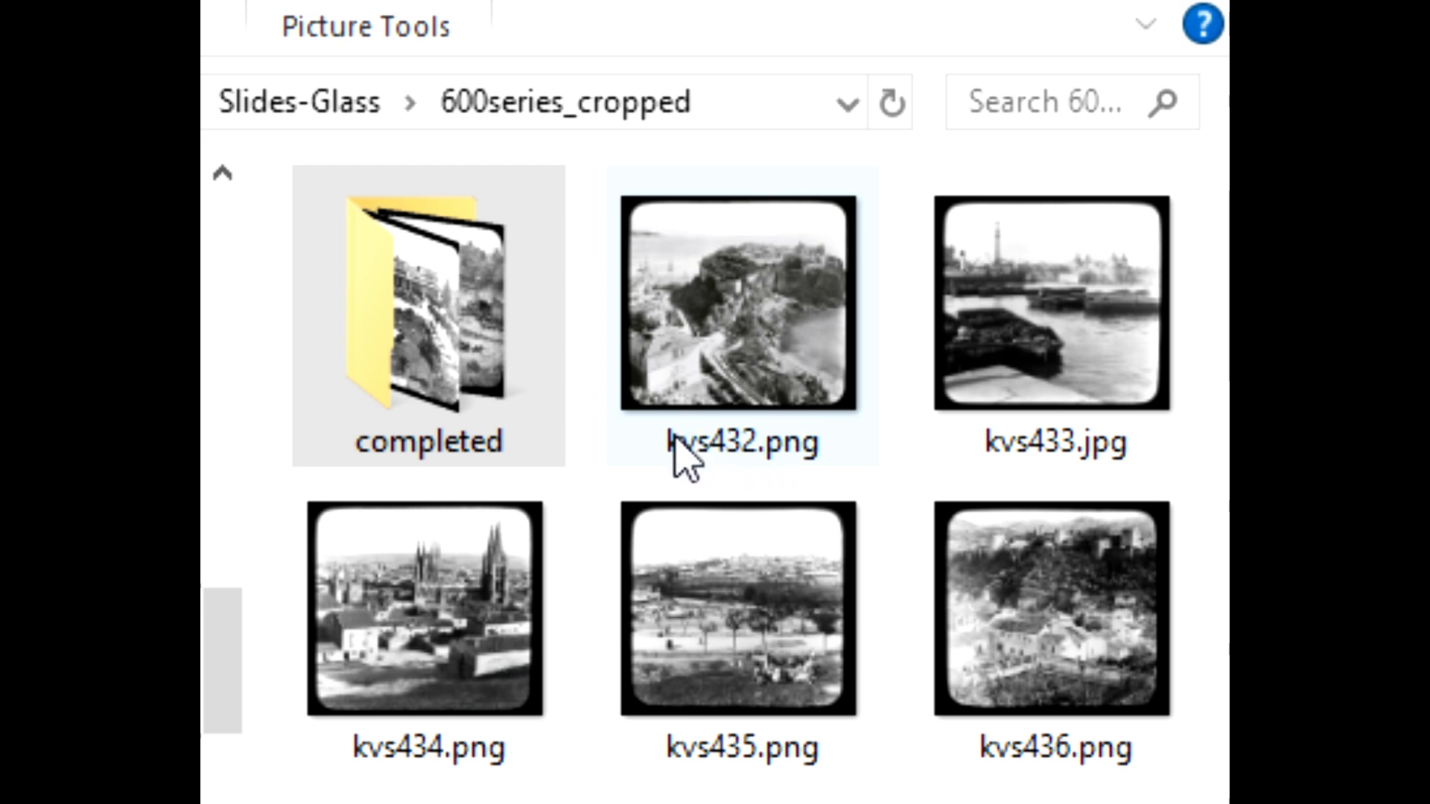
drag(674, 436, 446, 446)
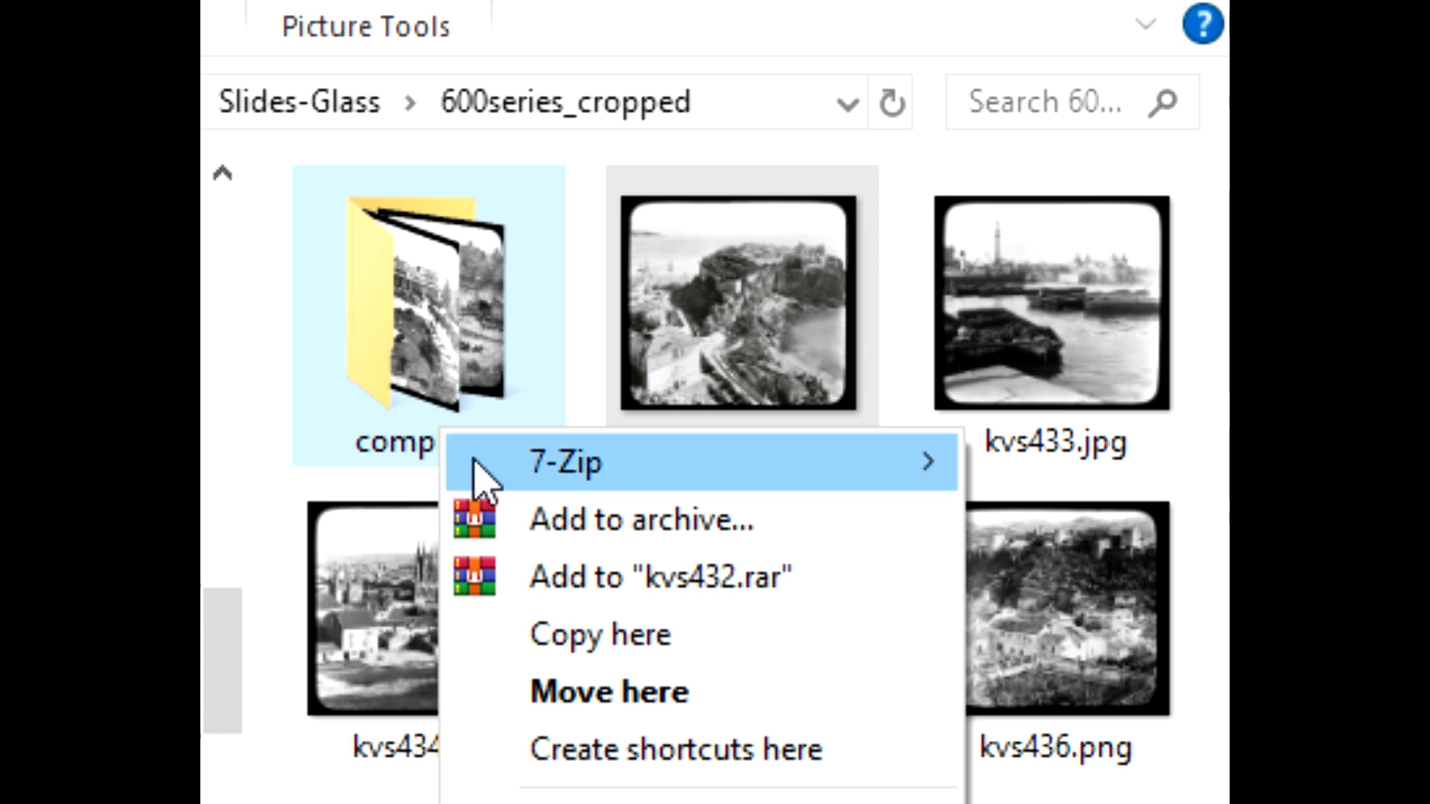
click(573, 692)
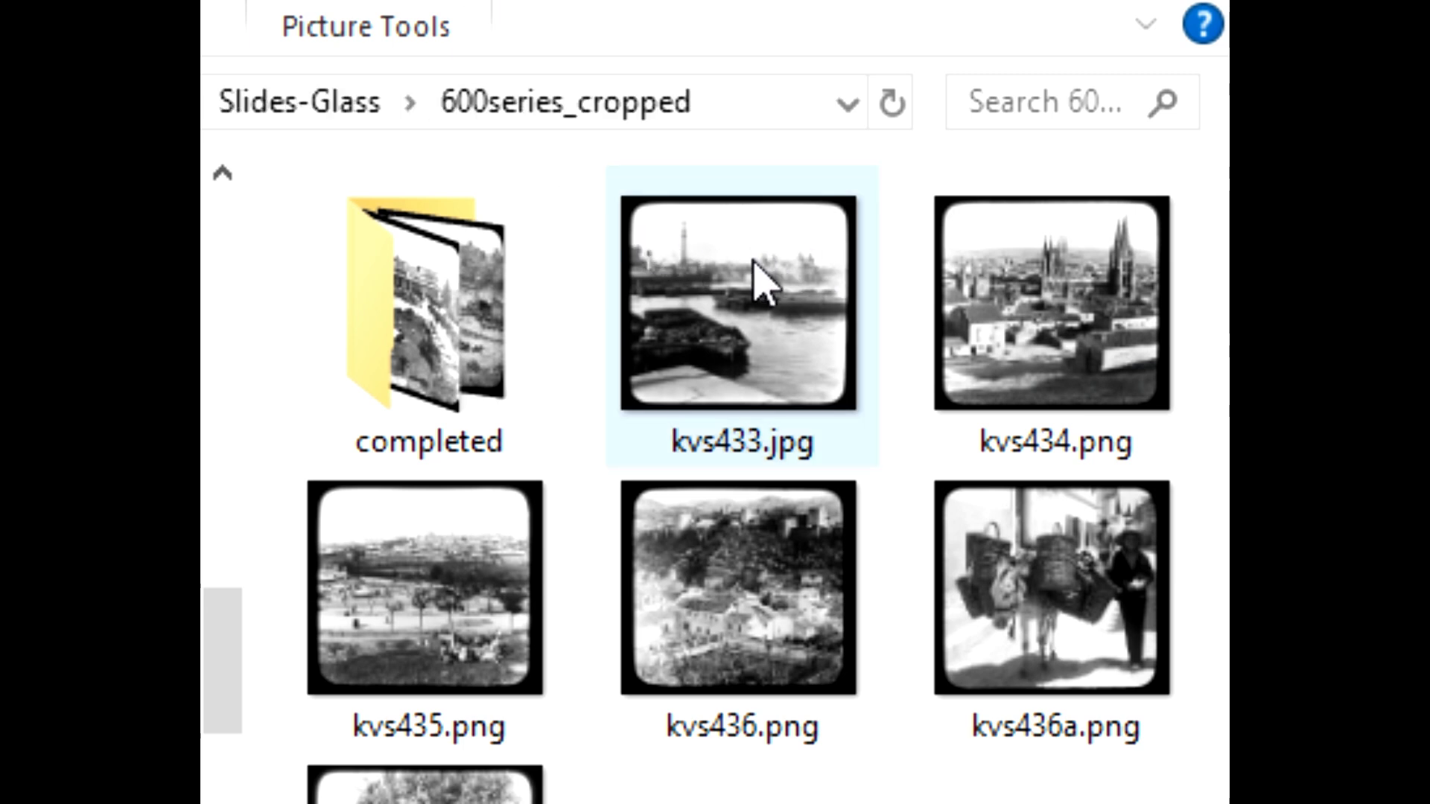
Copy kvs433.jpg in File Explorer, switch back to Paint.NET and paste it into a new layer above kvs432.
click(696, 441)
right_click(694, 432)
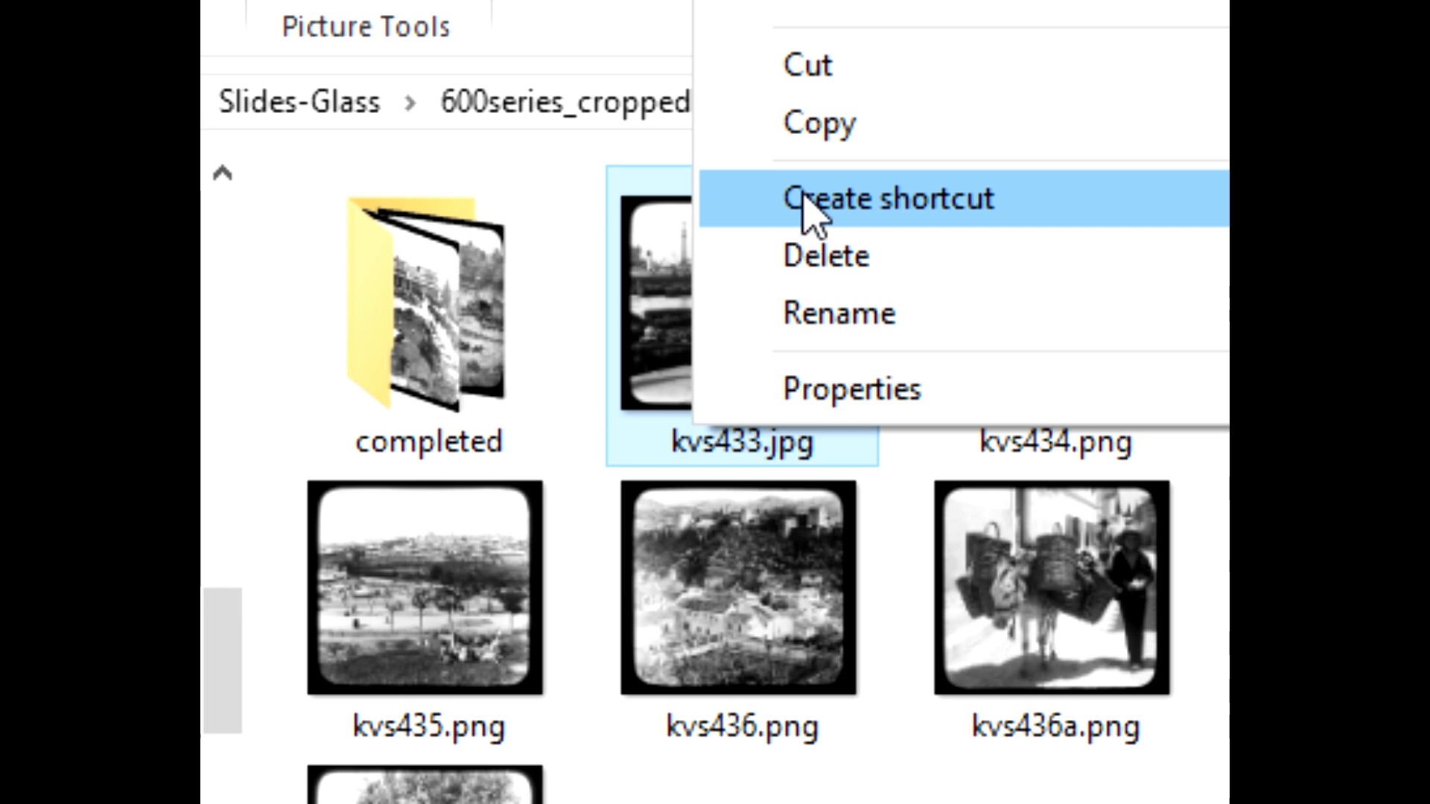
click(819, 123)
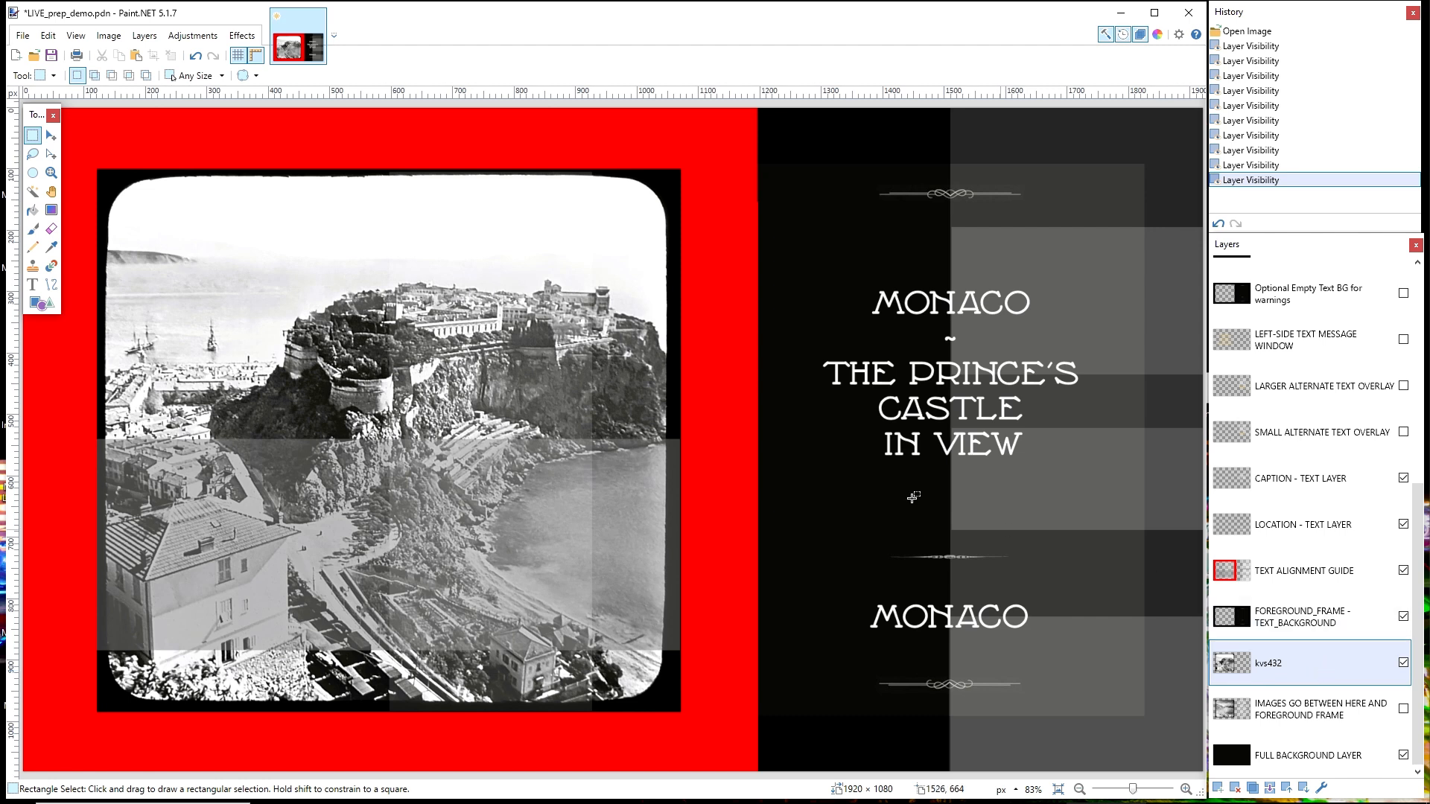
click(49, 37)
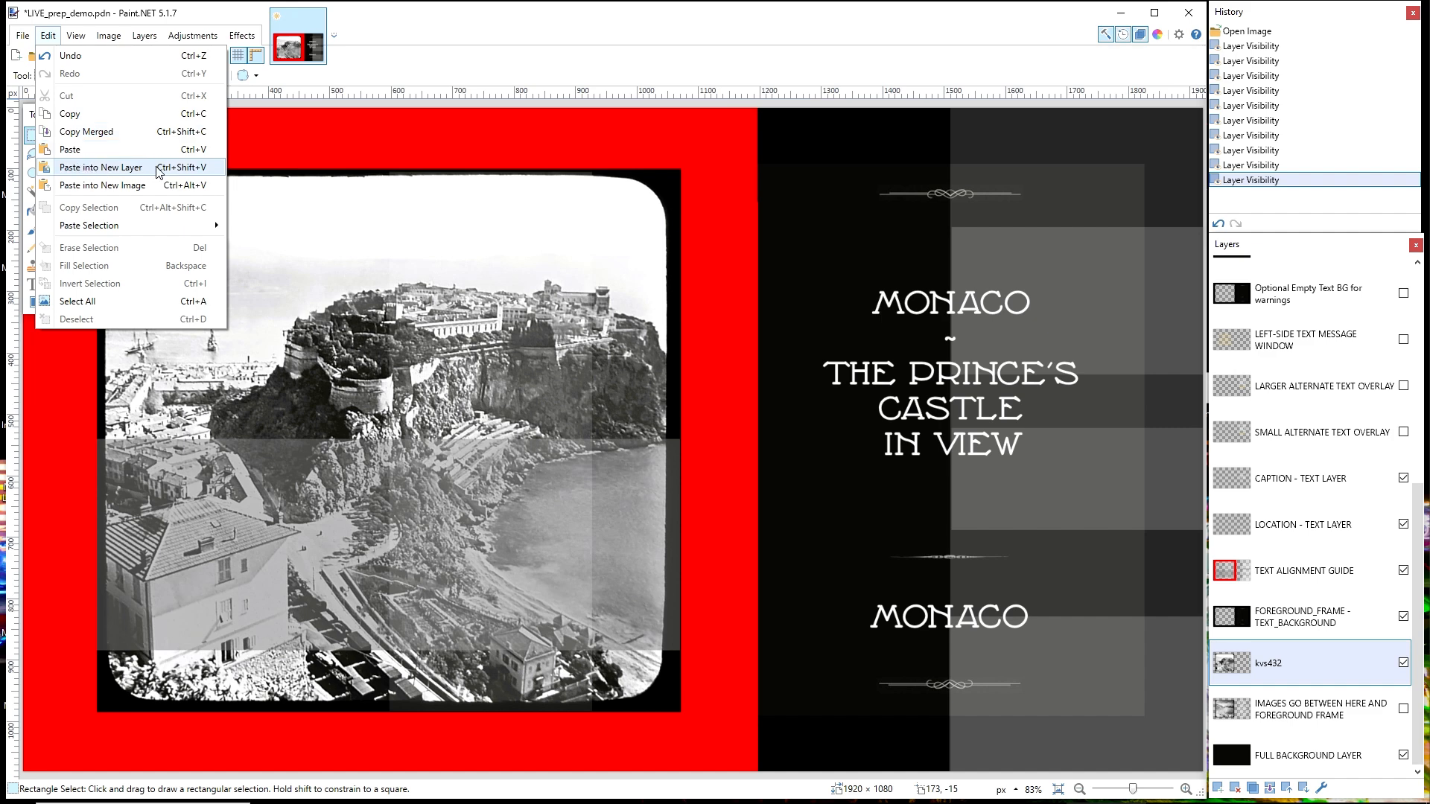
click(83, 168)
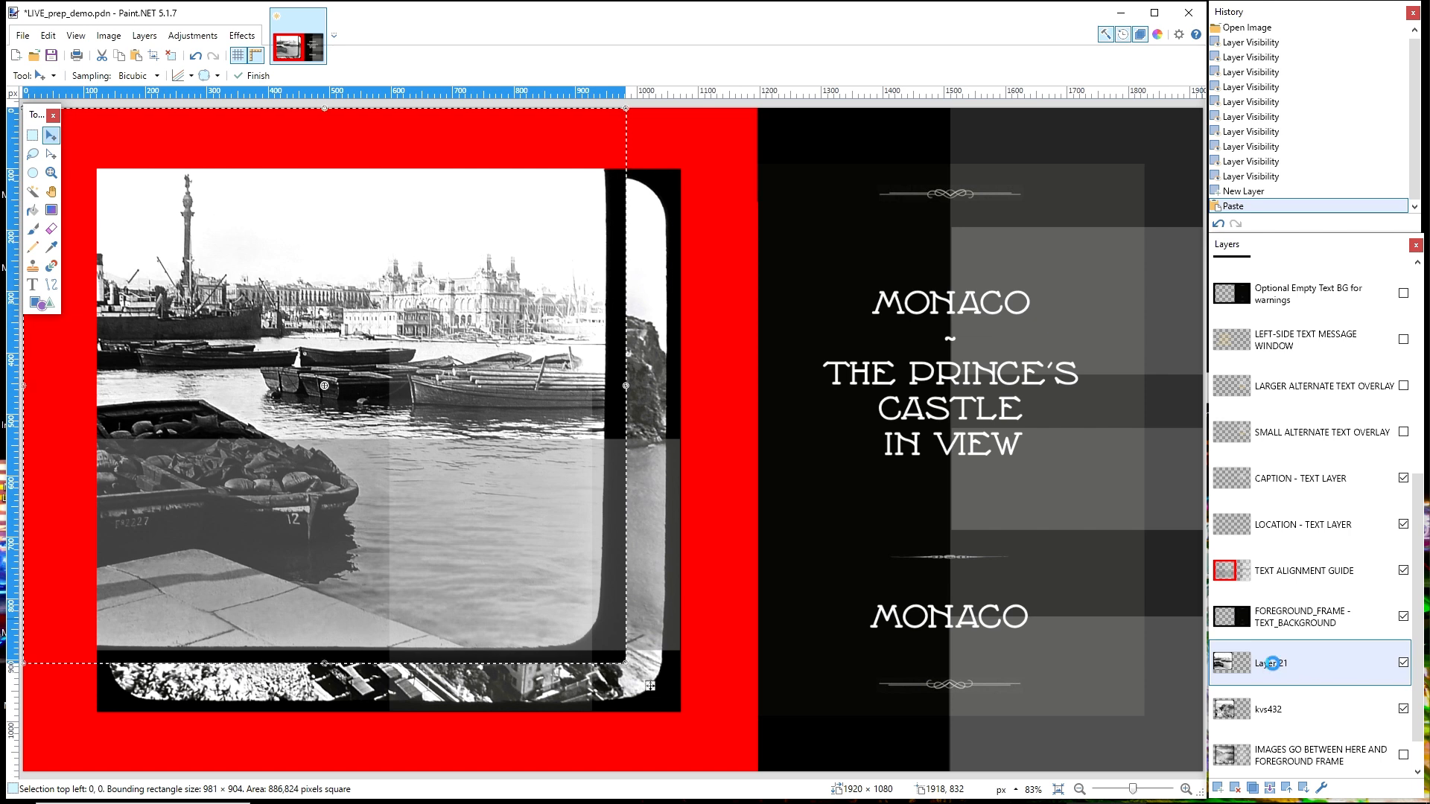
Rename the pasted photo's layer to kvs433 and move the photo so that it fills the frame opening.
double_click(1275, 669)
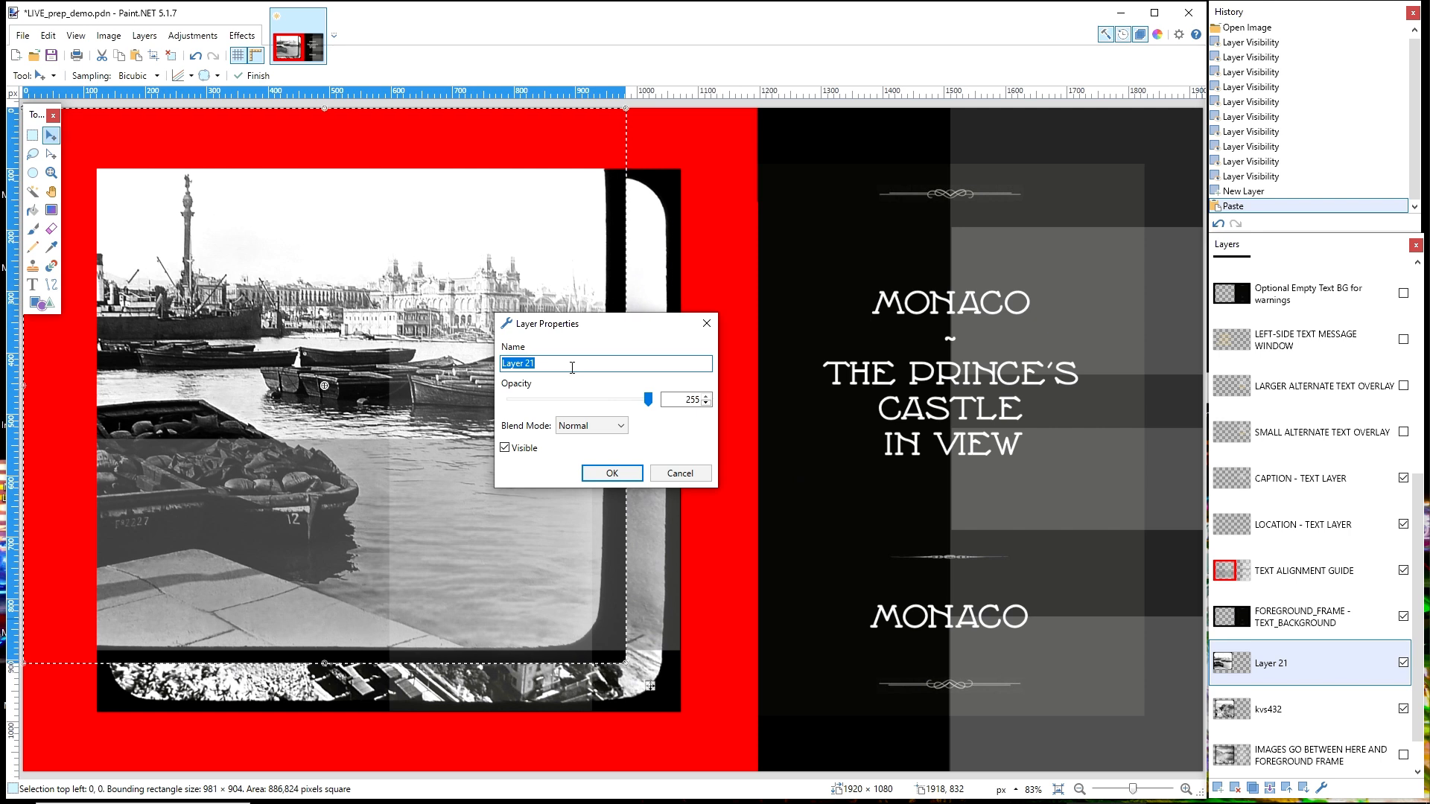
text(kvs)
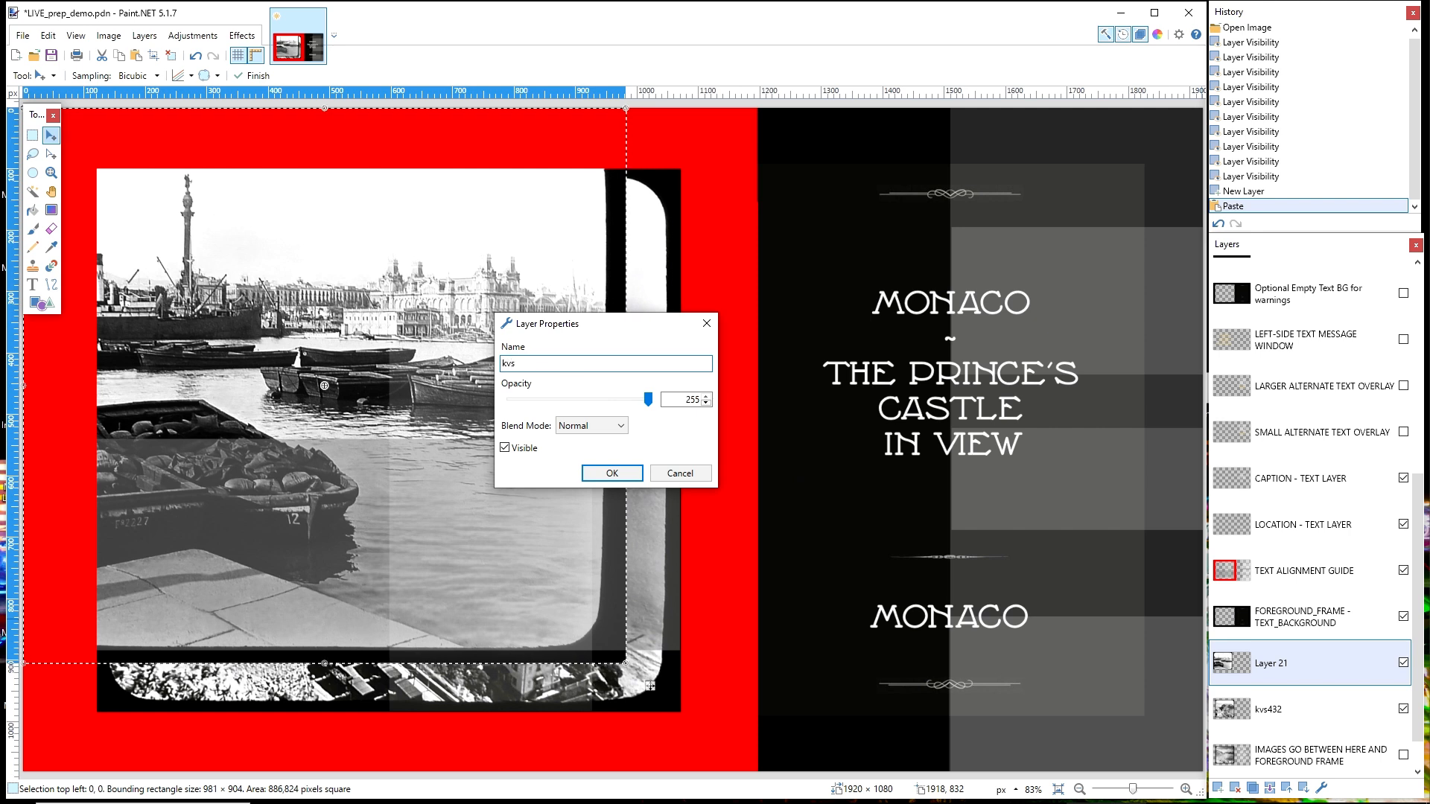
text(4)
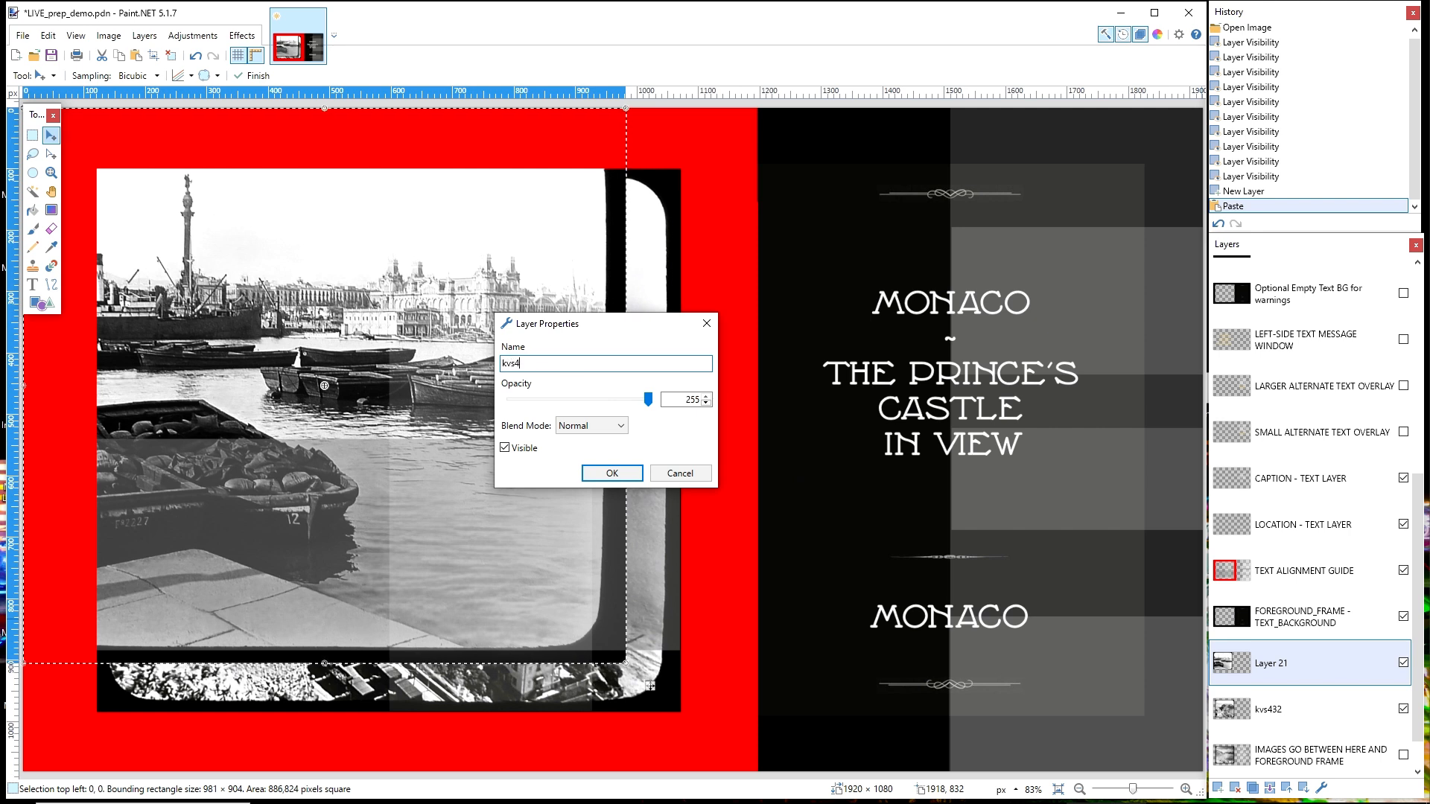
text(33)
click(612, 474)
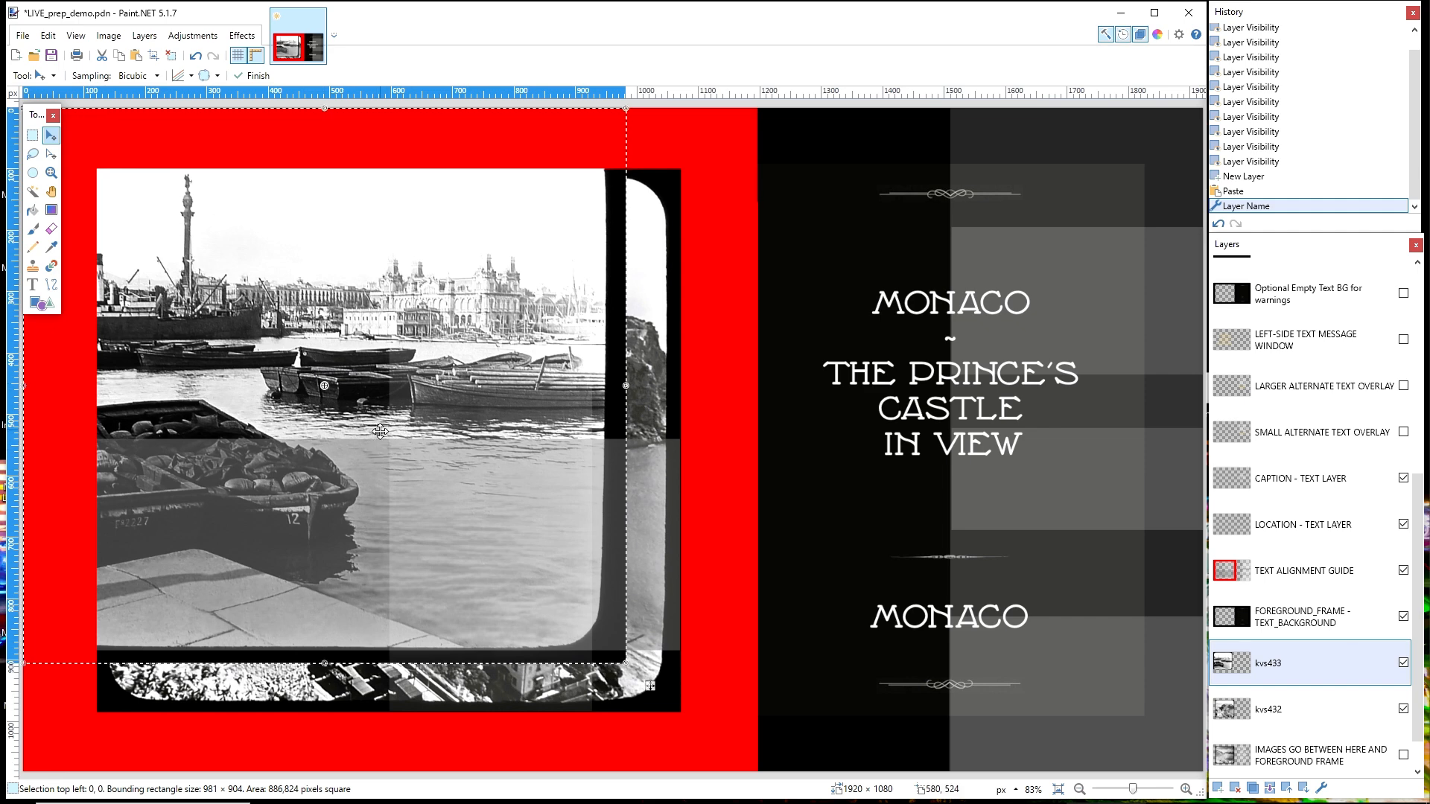
drag(334, 395, 397, 446)
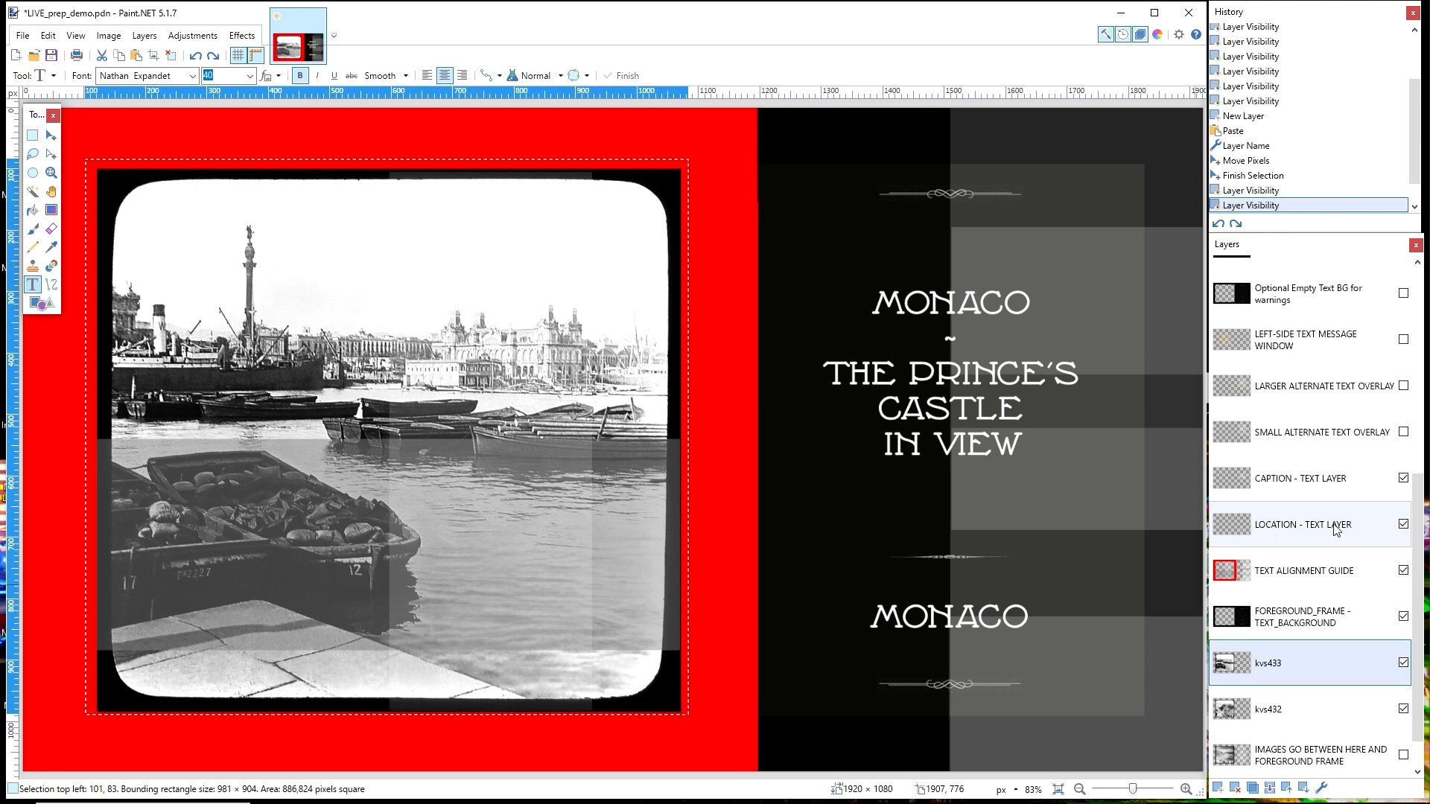
Erase the old MONACO location text from the LOCATION - TEXT LAYER using a rectangular selection.
click(1363, 526)
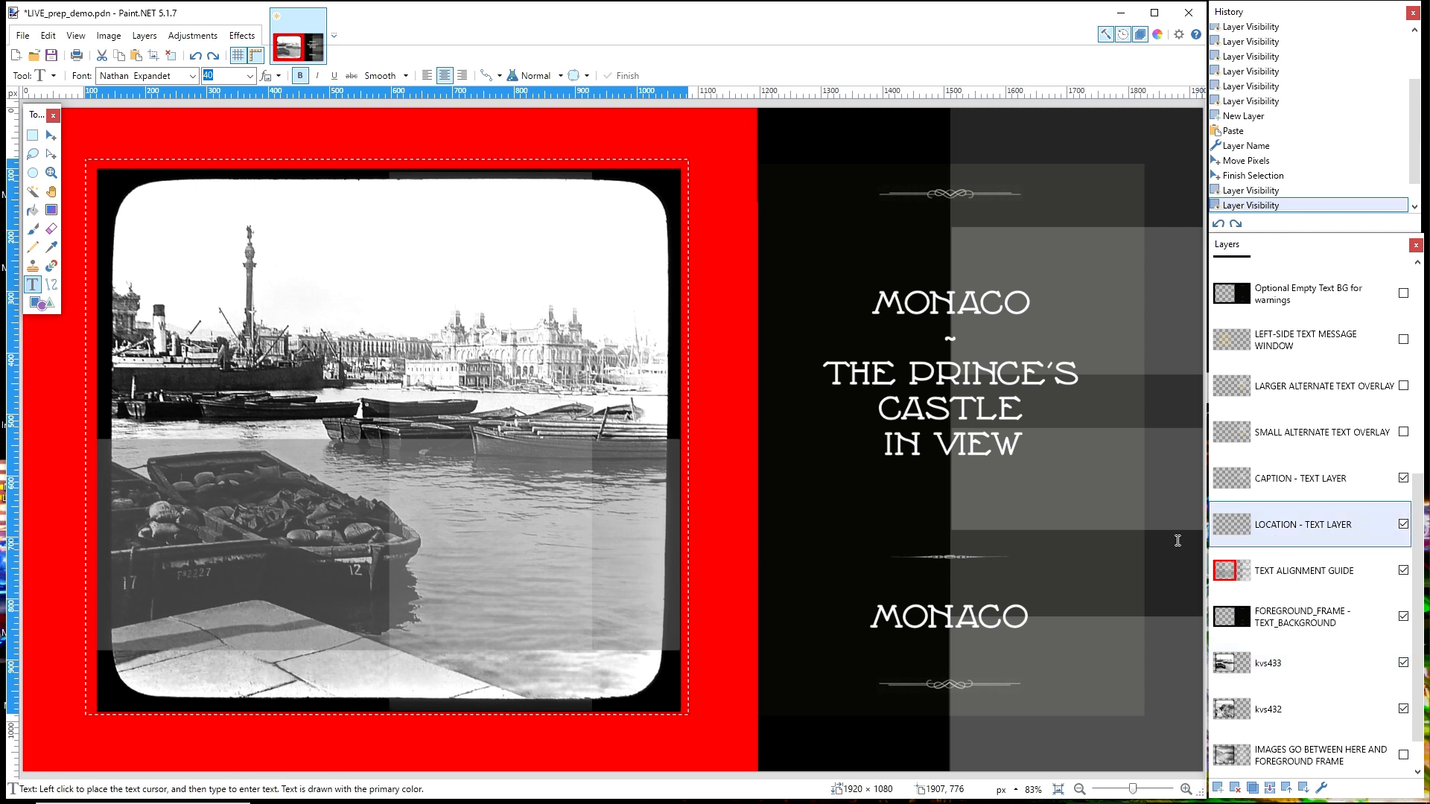
click(33, 136)
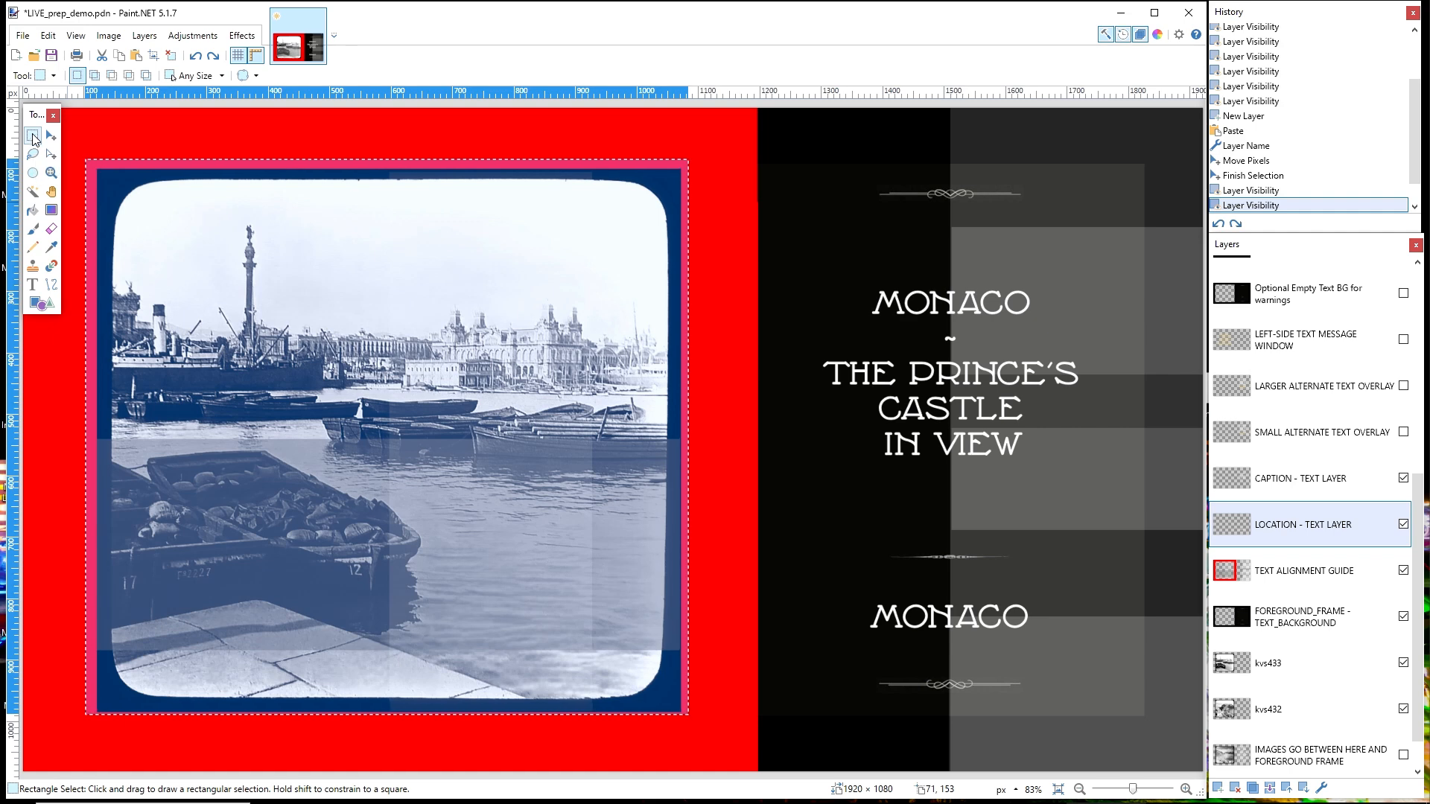
drag(856, 590, 1041, 638)
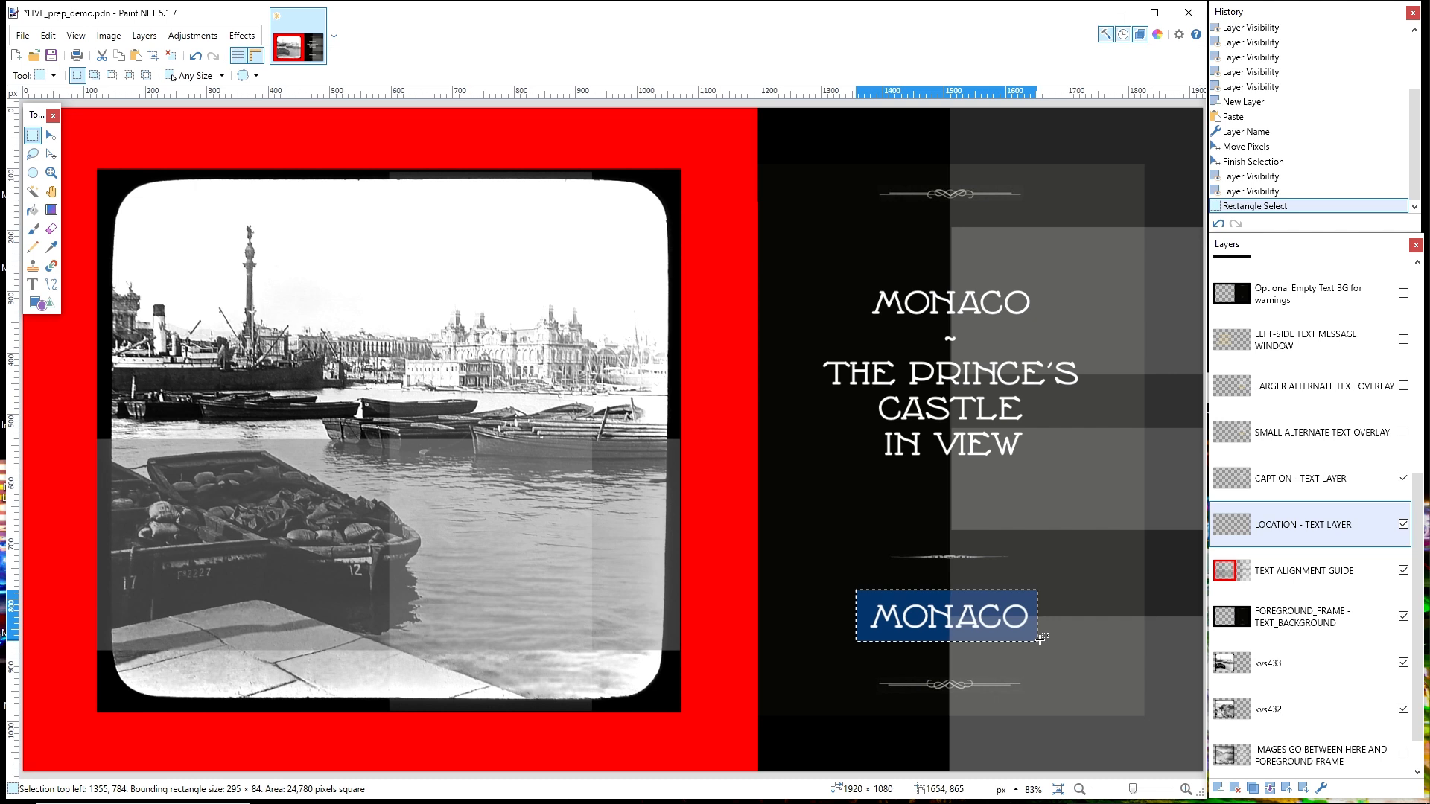
key(Delete)
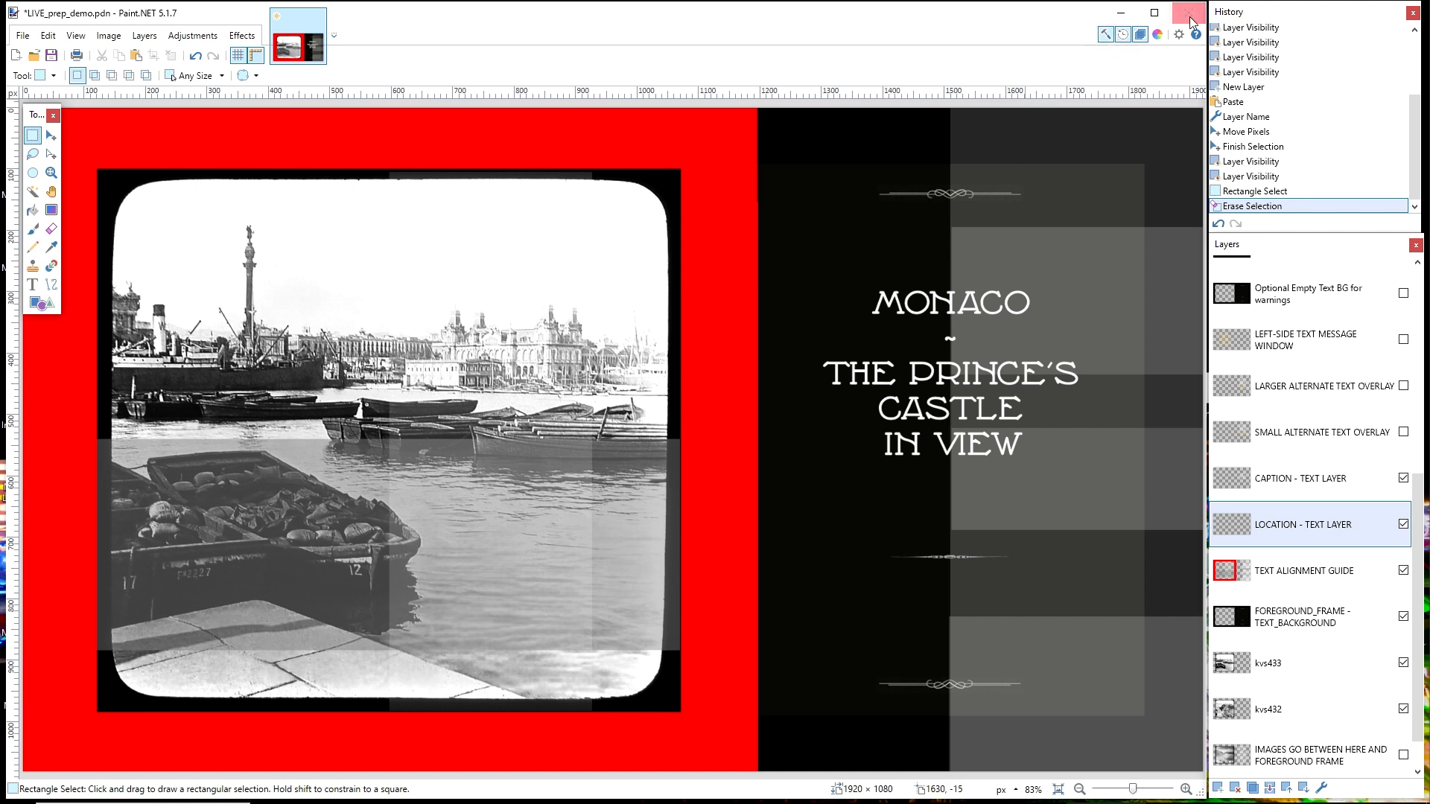
Check the primary color, then add the location text BARCELONA, SPAIN on two lines, centered on the alignment guide between the lower ornaments.
click(1159, 34)
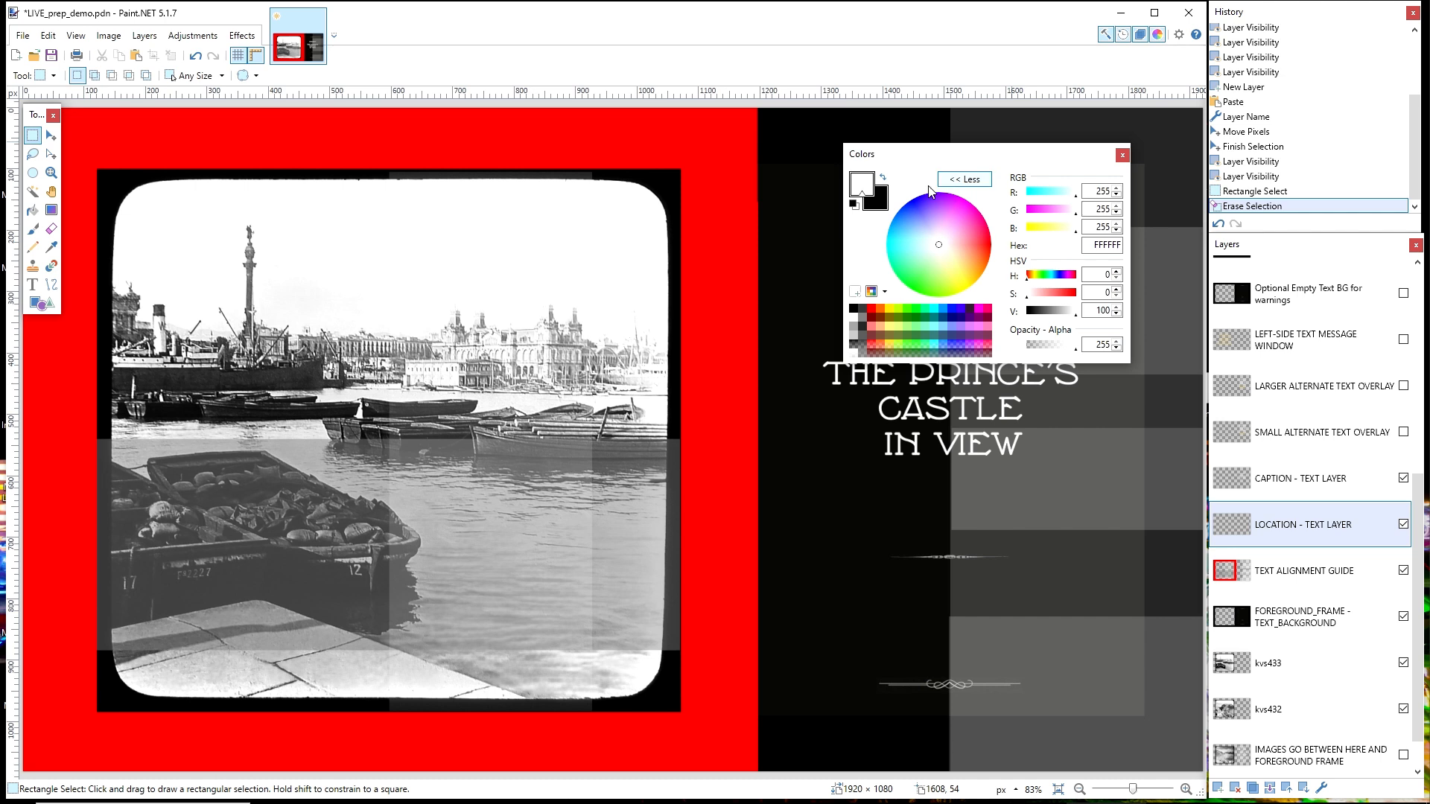
click(1159, 35)
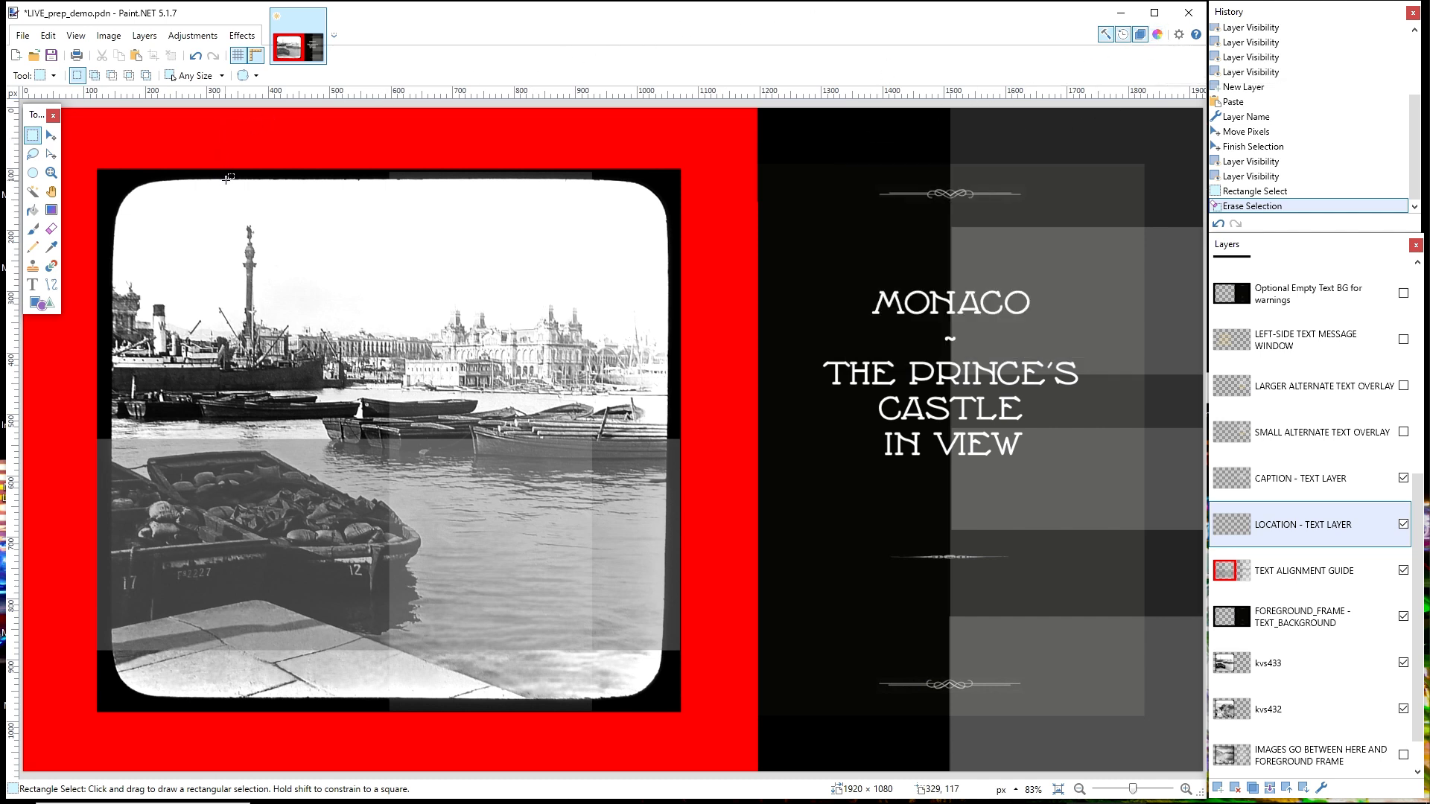
click(32, 287)
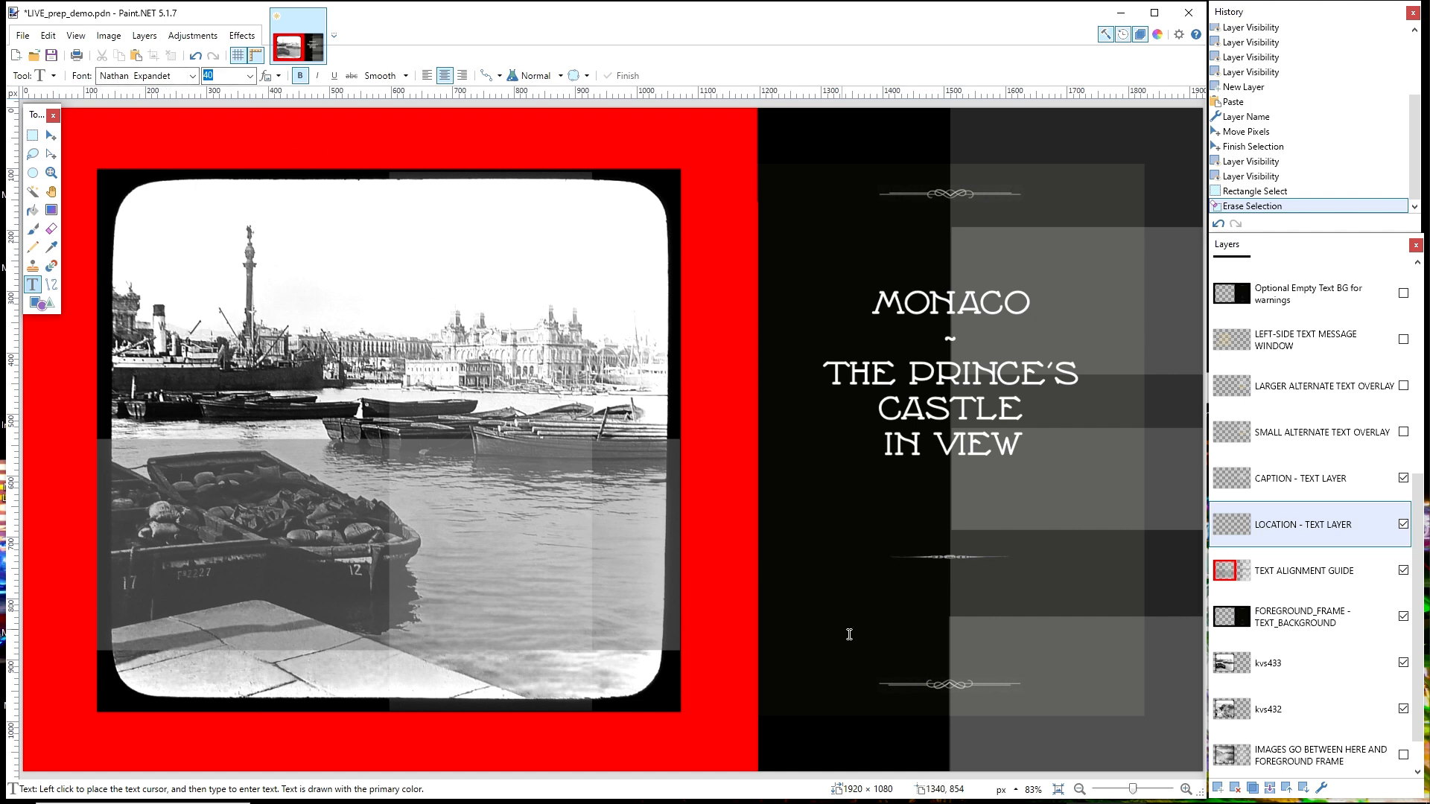
click(949, 599)
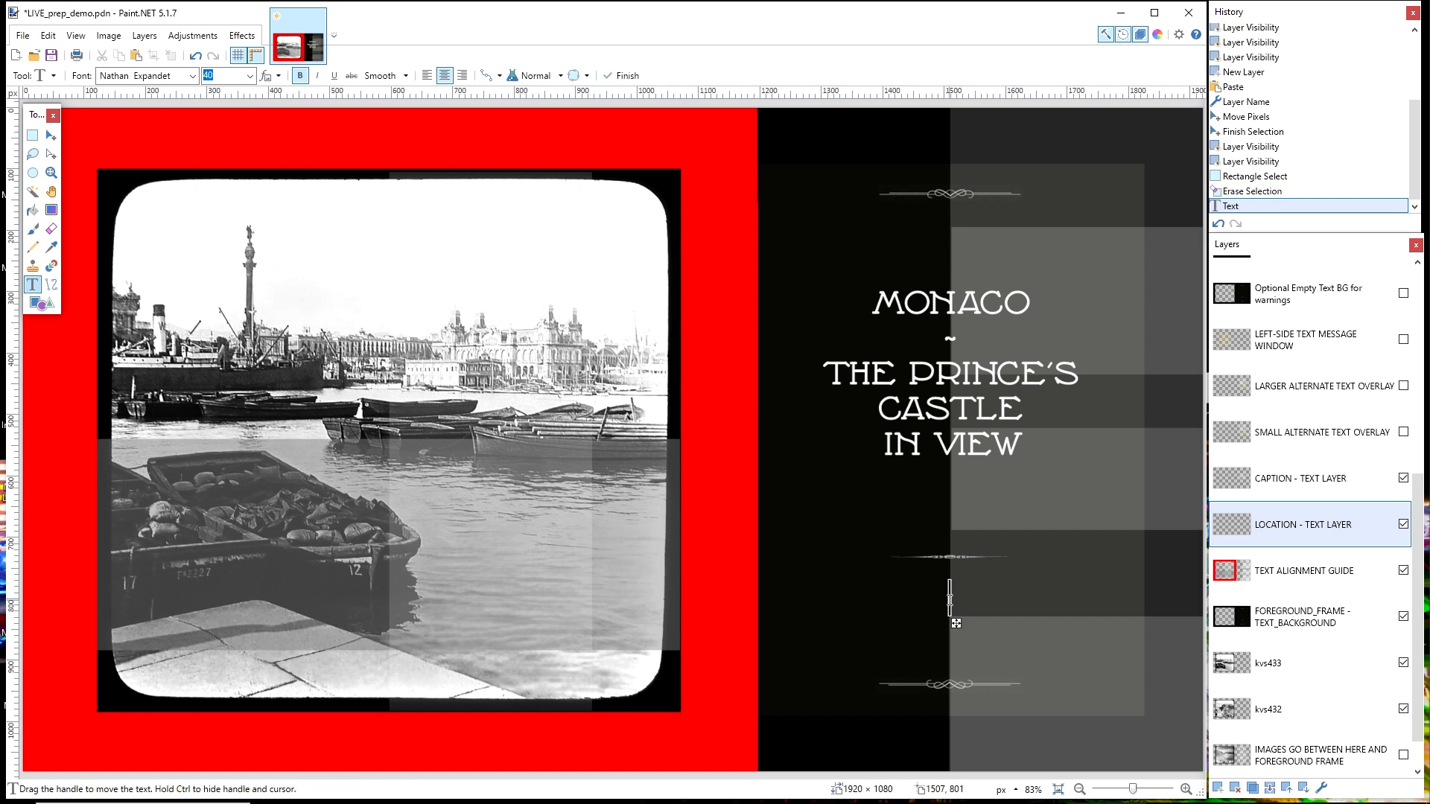
text(BARCELONA)
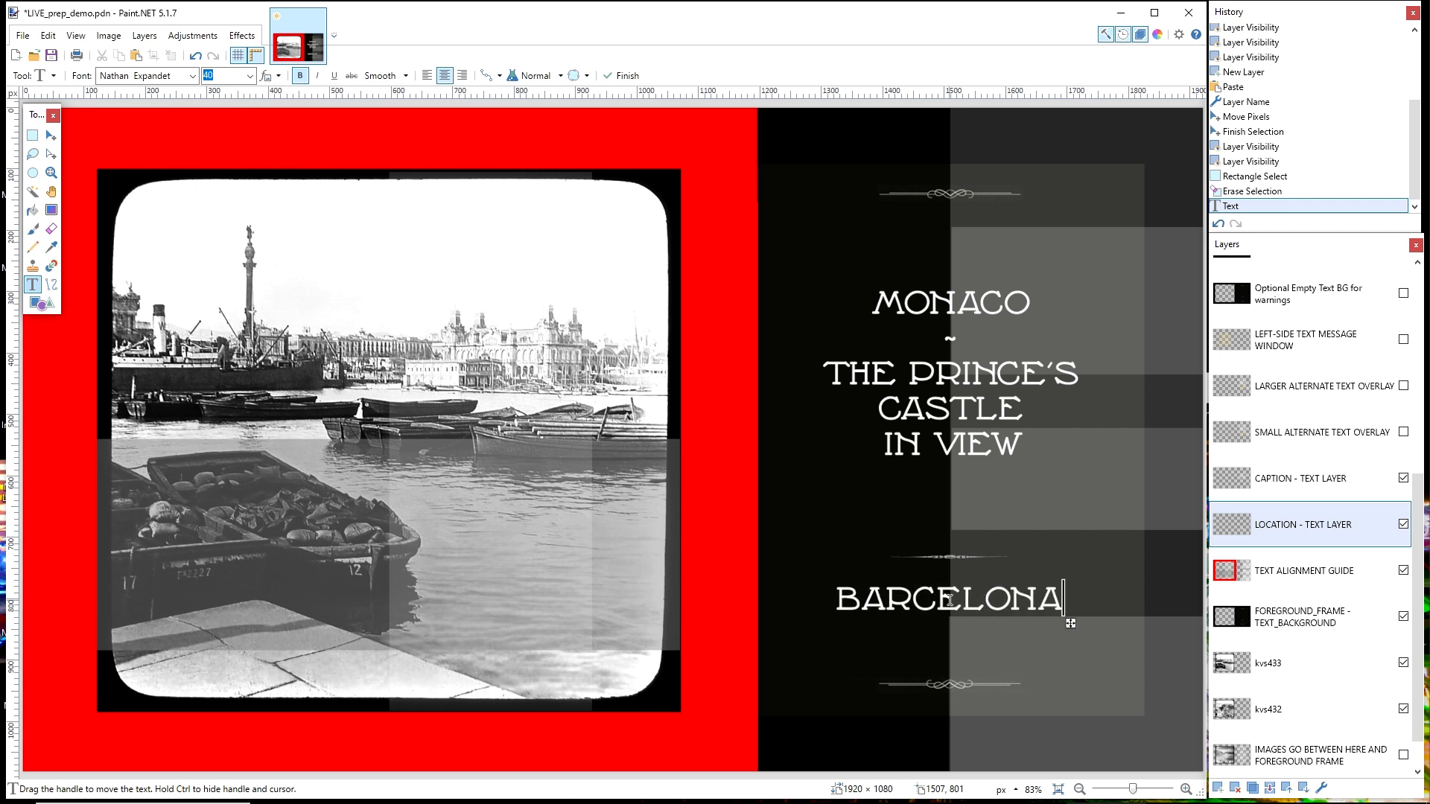
text(,)
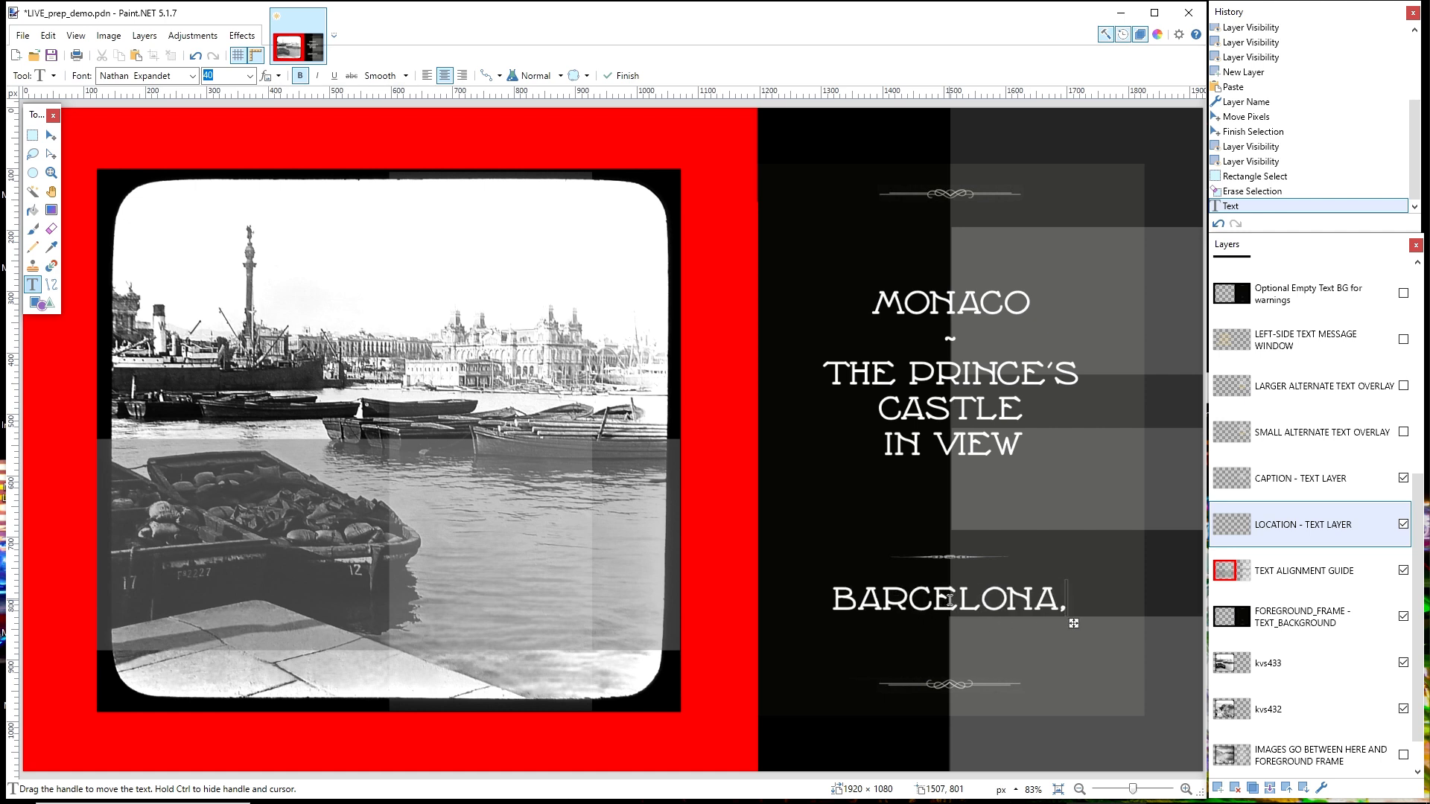
key(Return)
text(SPAIN)
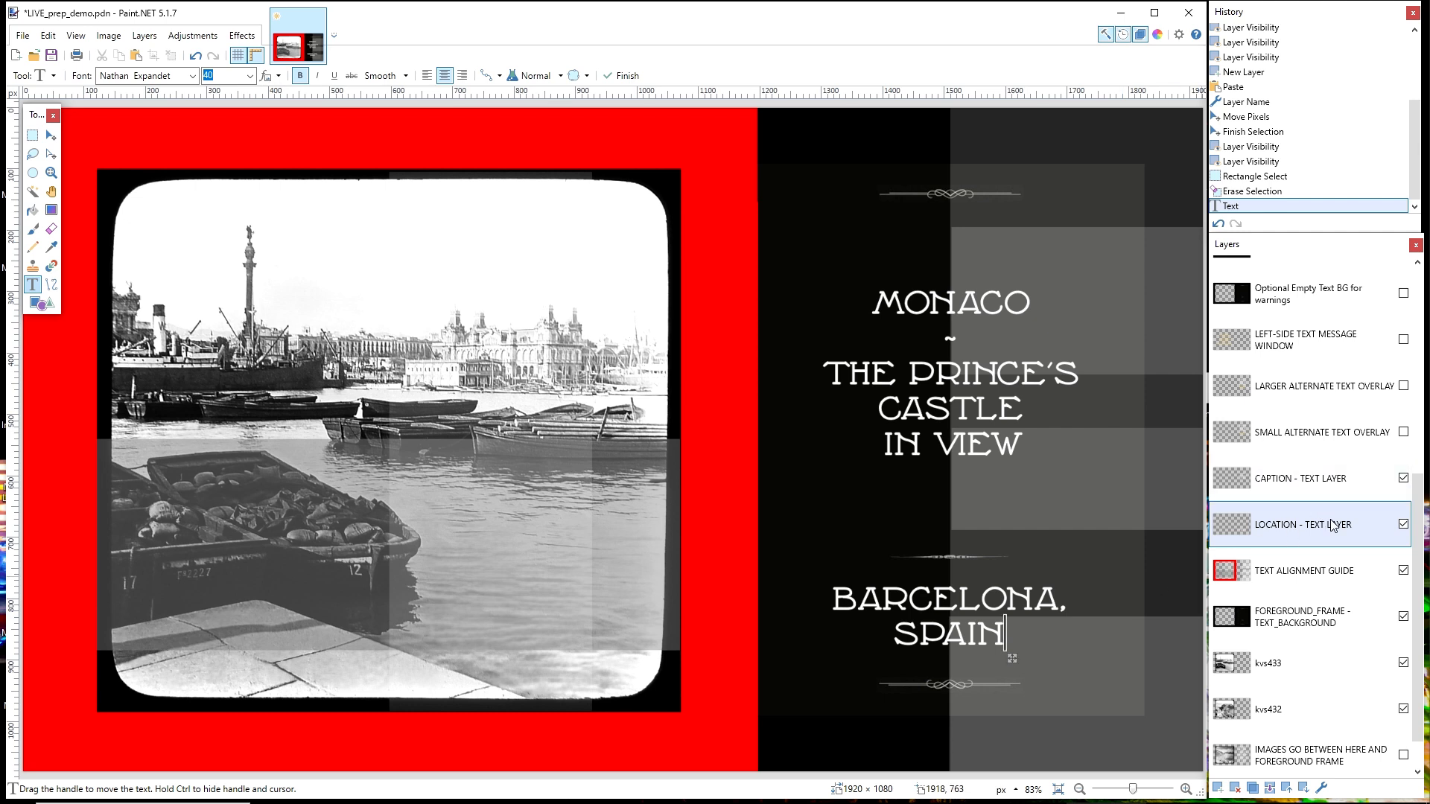
Erase the old Monaco caption from the CAPTION - TEXT LAYER using a rectangular selection.
click(1323, 480)
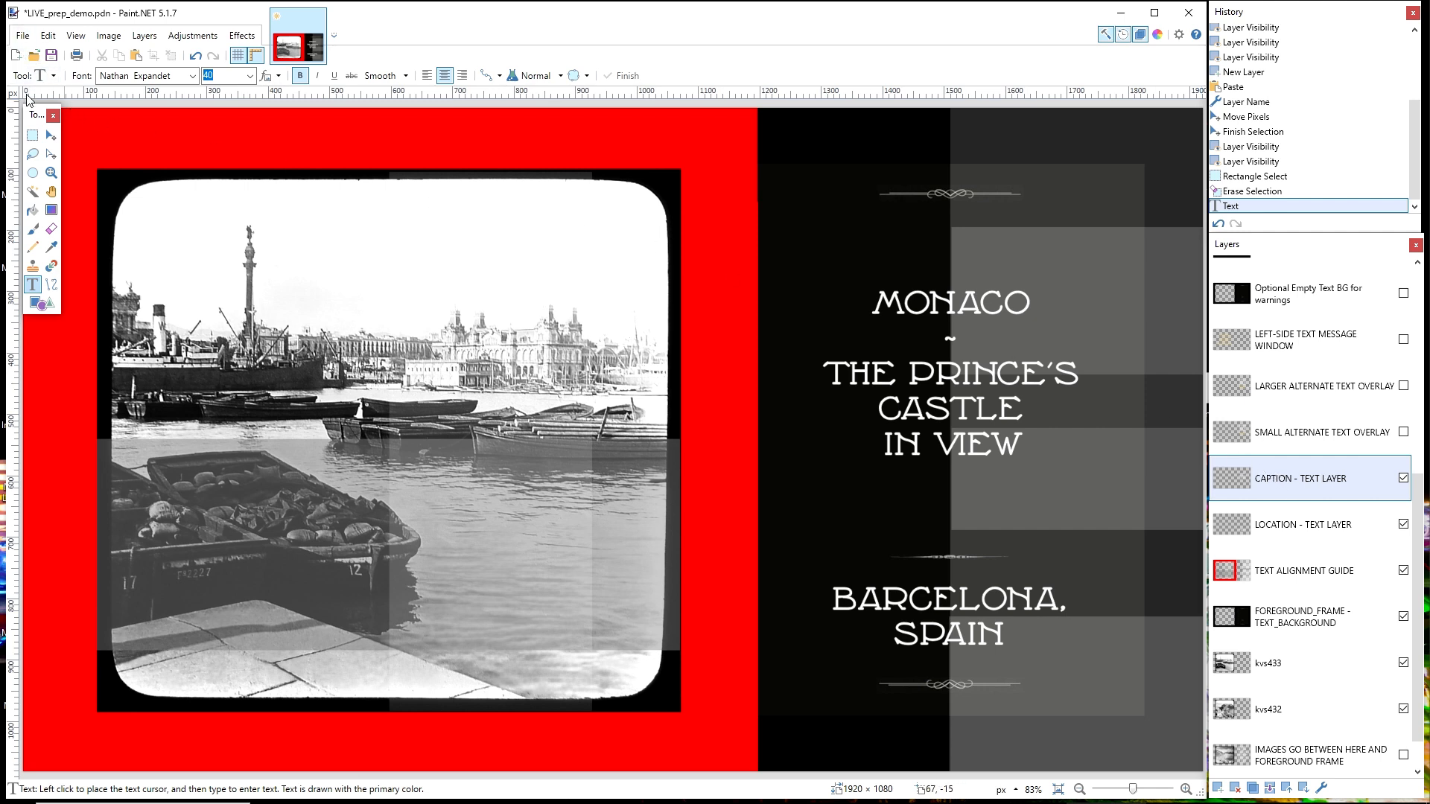
click(32, 135)
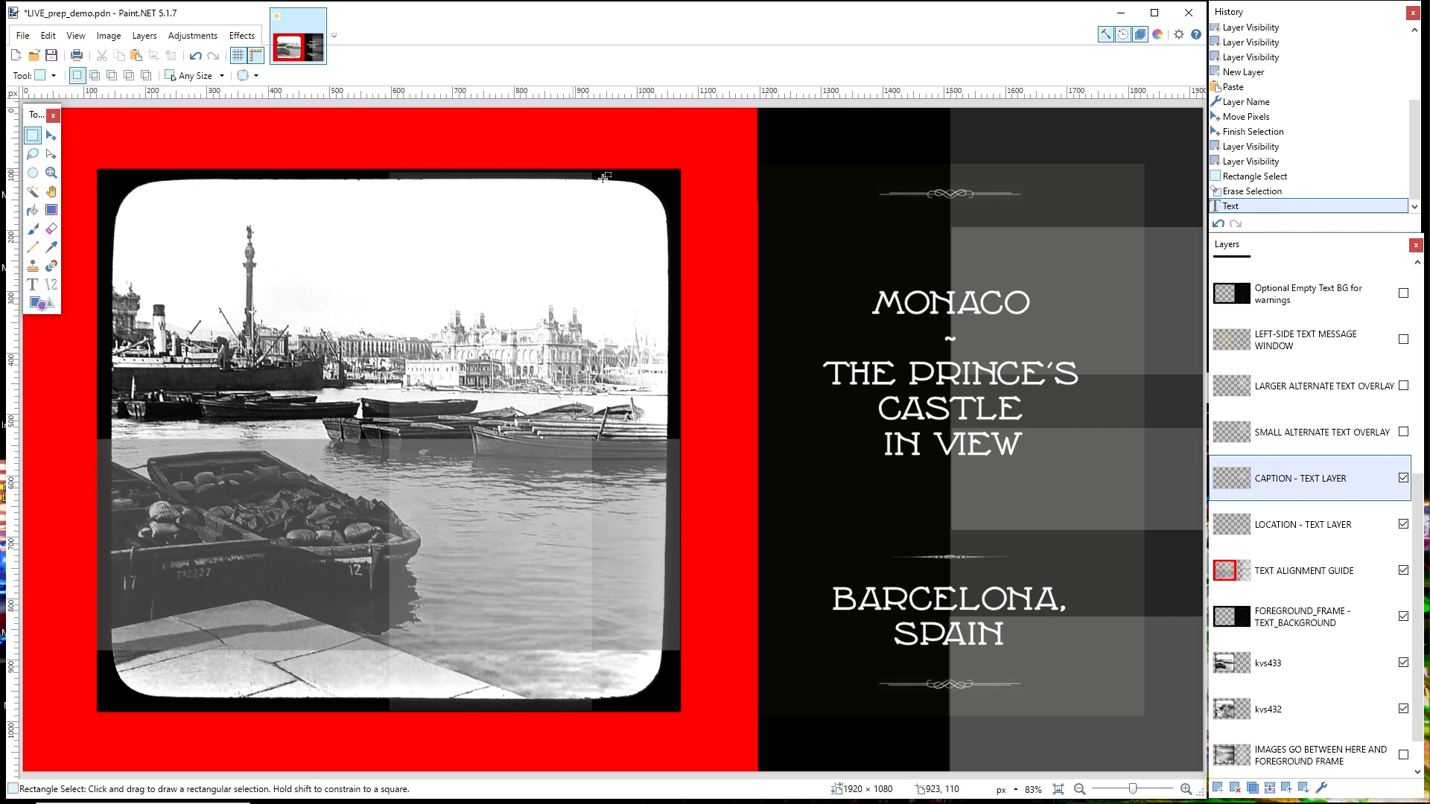
drag(817, 267, 1094, 482)
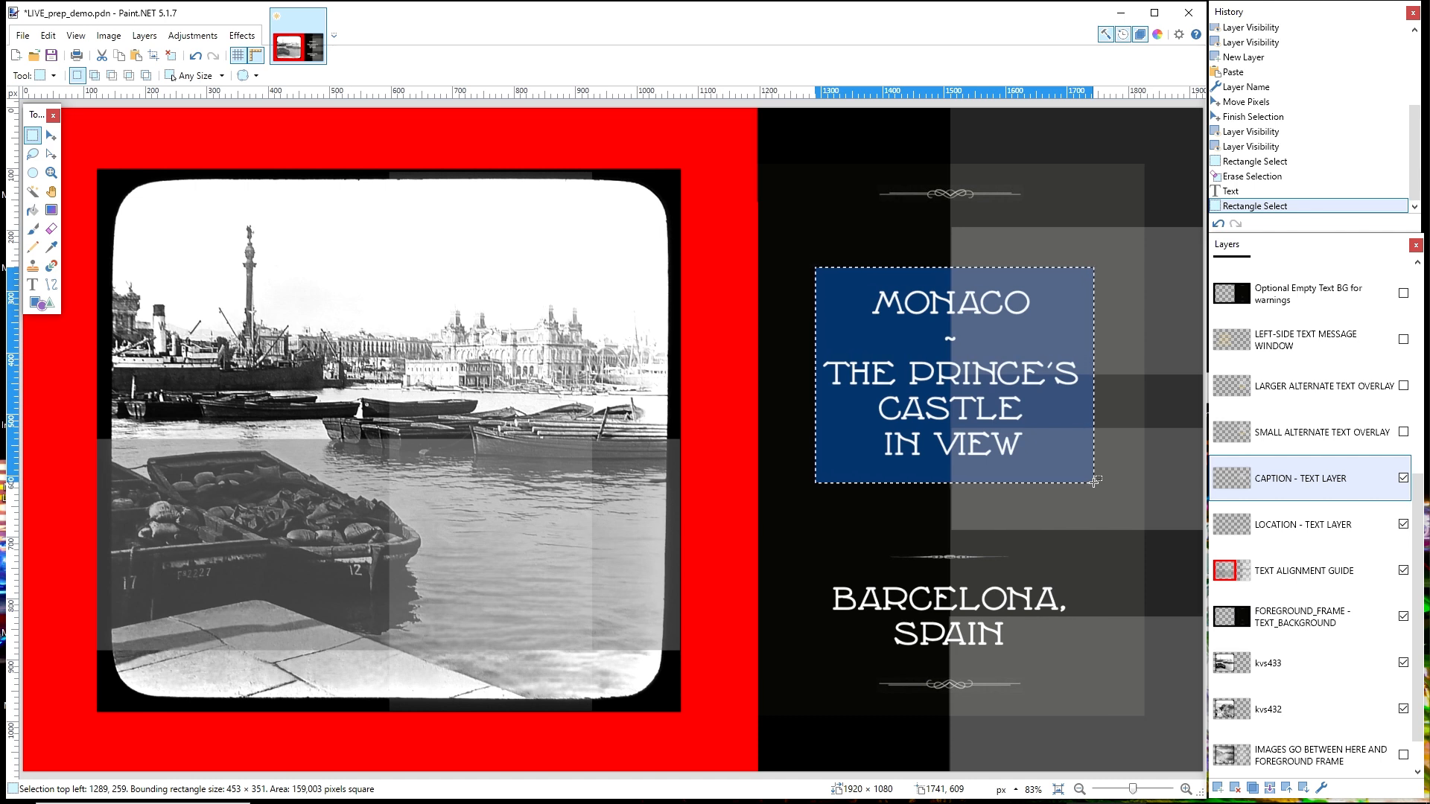
key(Delete)
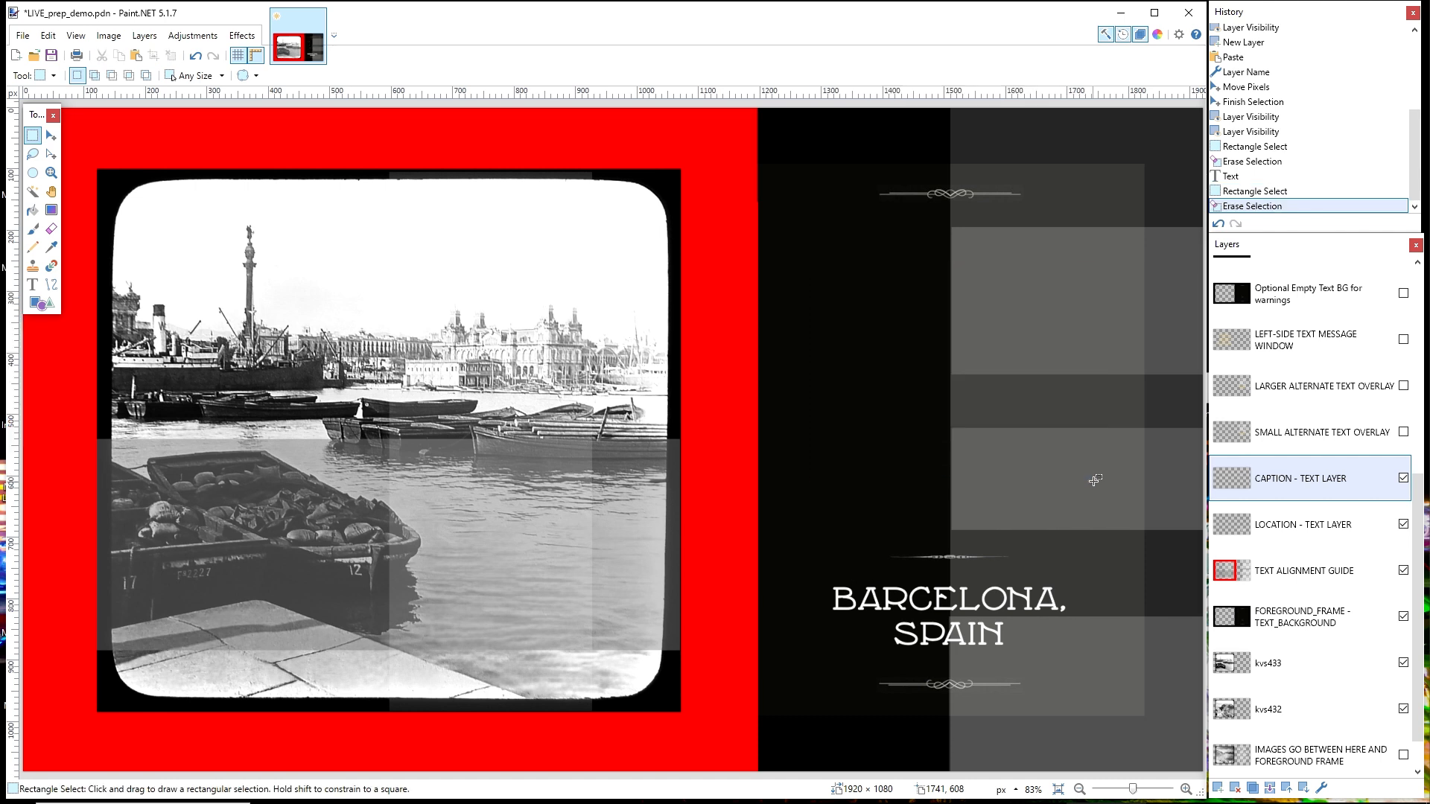
Start the new caption on the alignment guide below the upper ornament with COMMODIUS / HARBOR OF / BARCELONA on three lines.
click(33, 285)
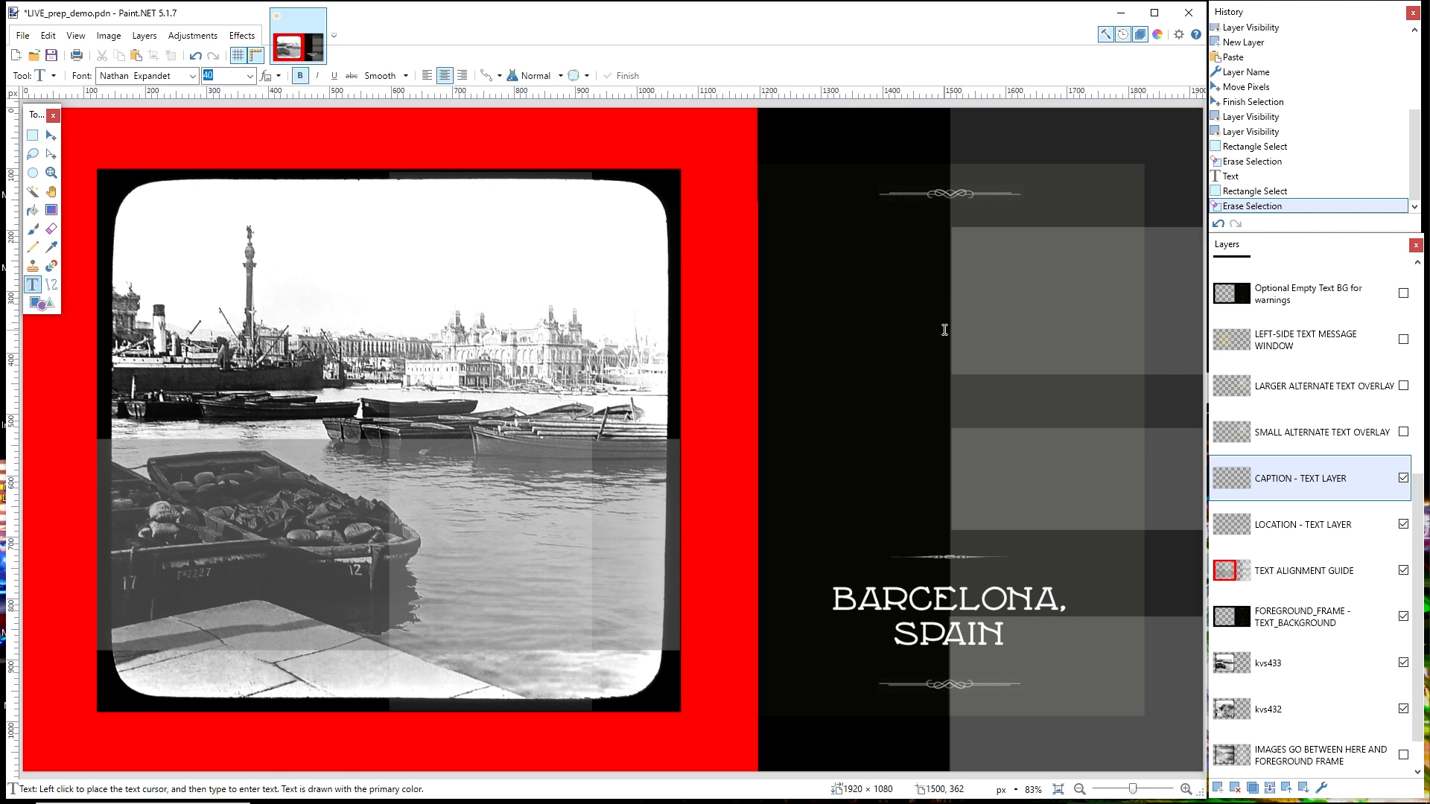
click(952, 252)
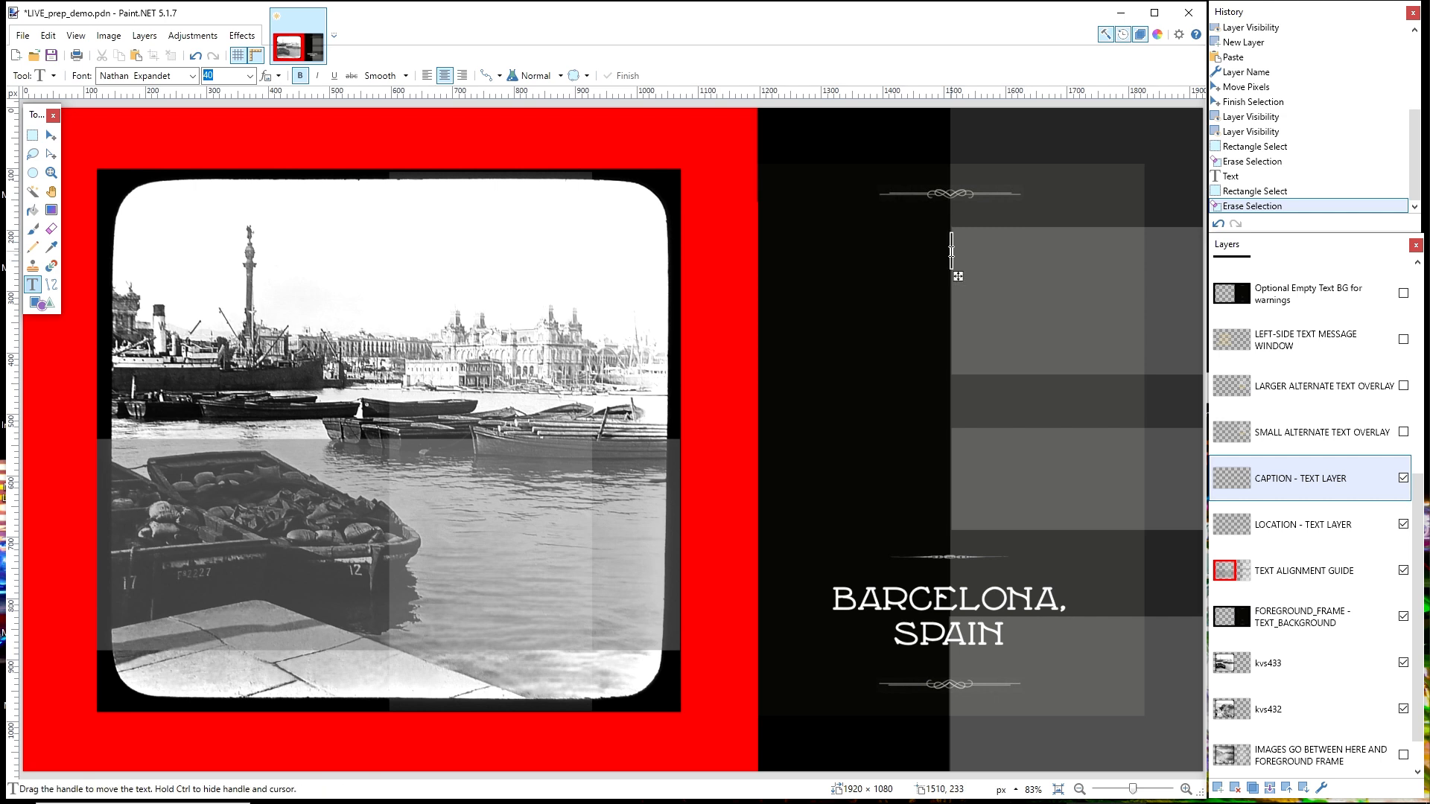
text(COMM)
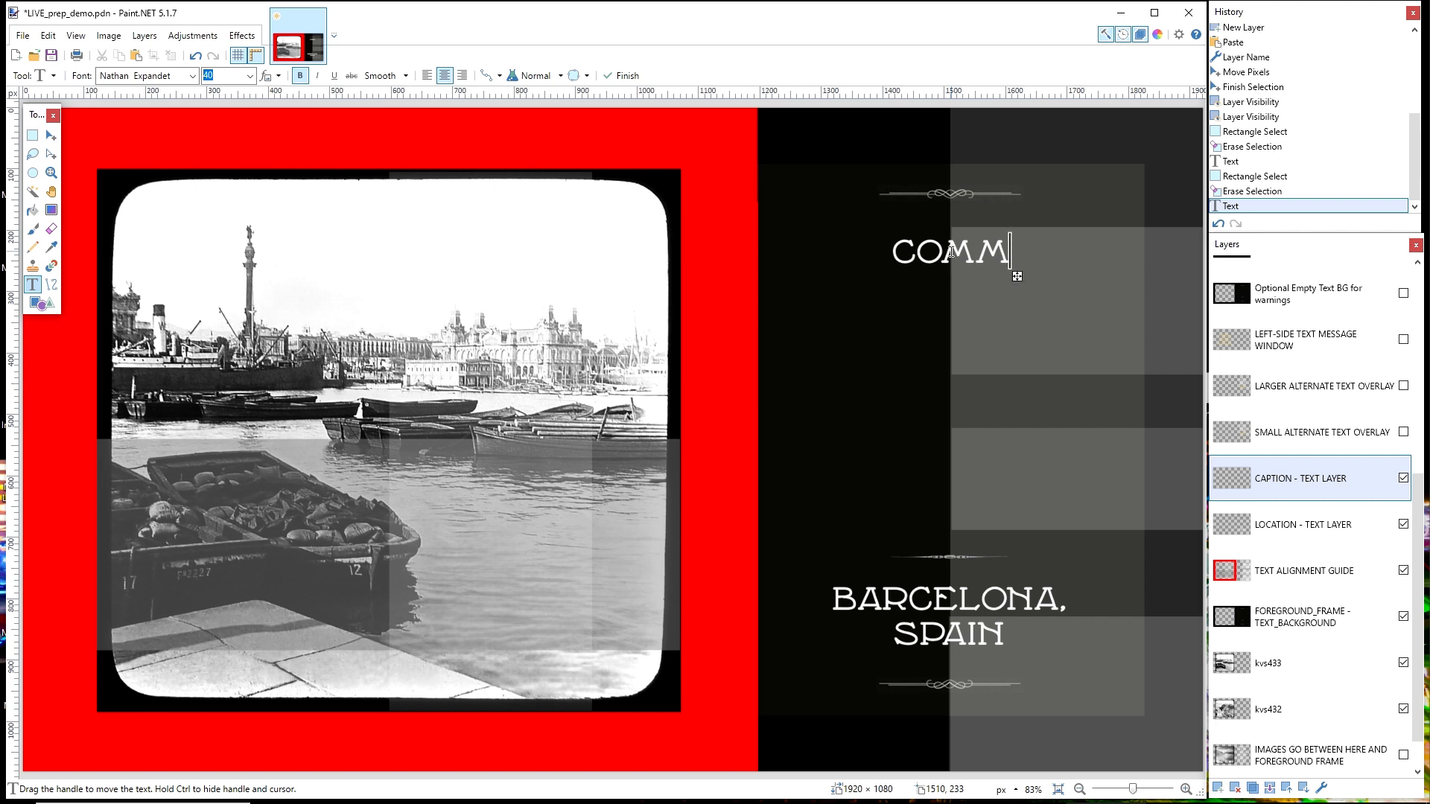
text(ODIUS)
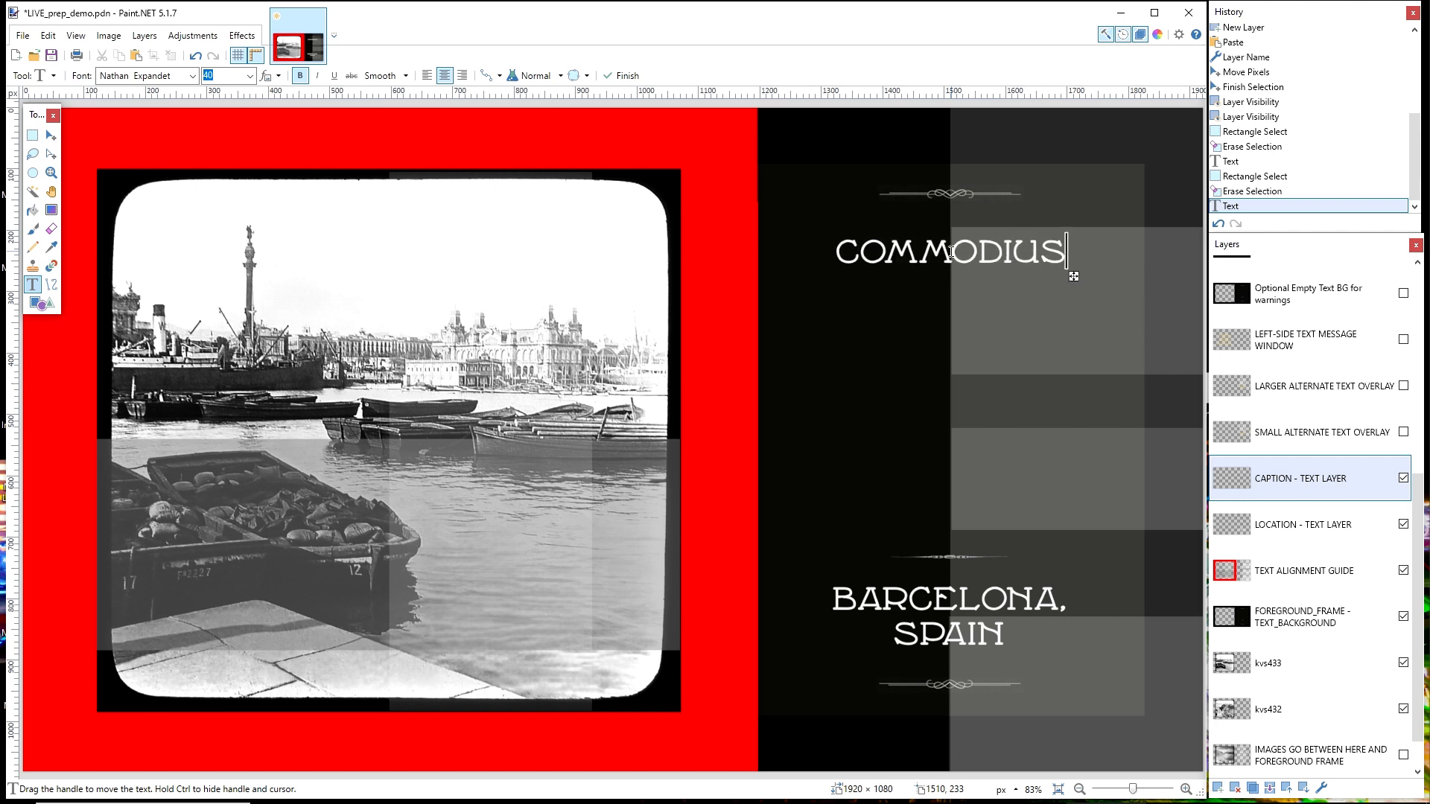
key(Return)
text(HARBOR OF)
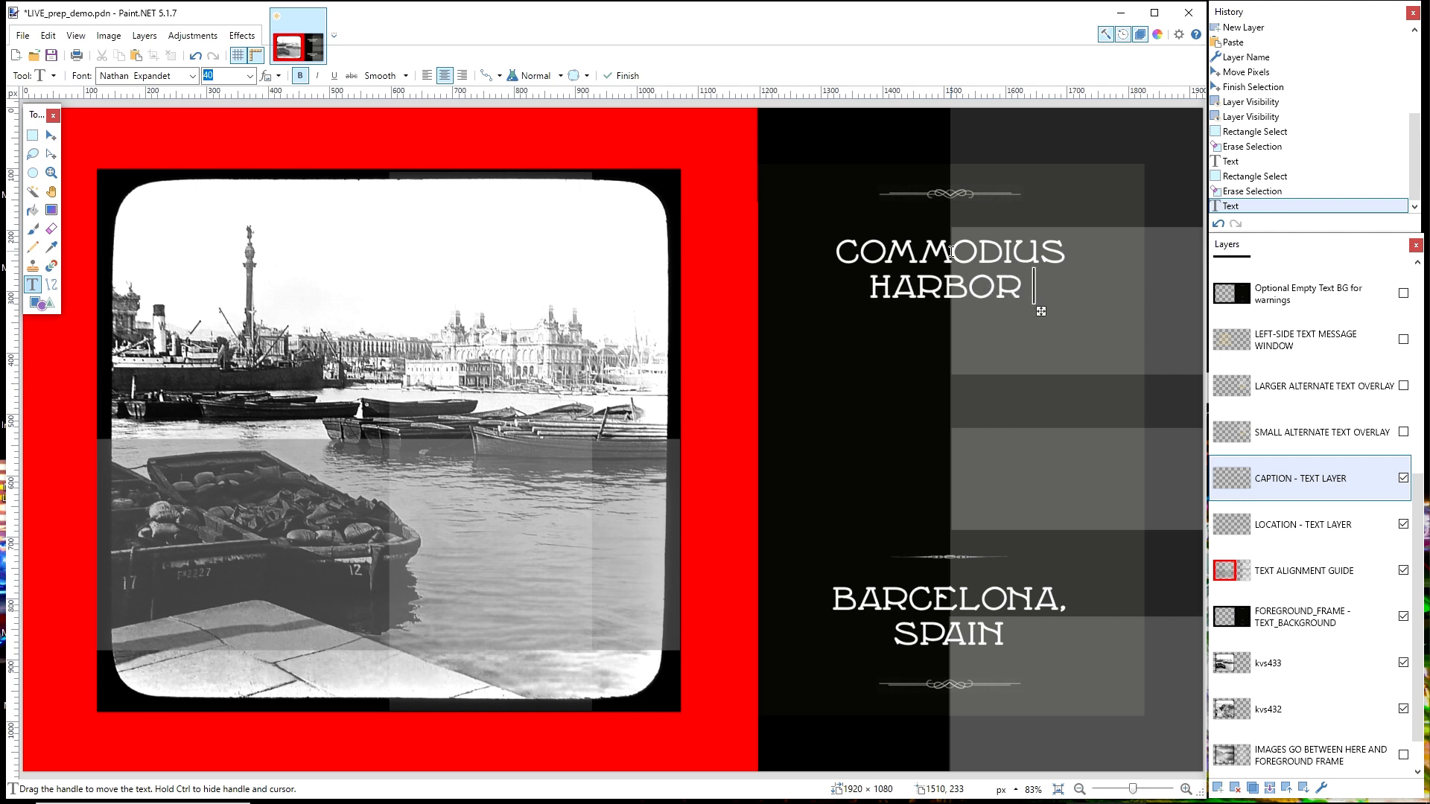
key(Return)
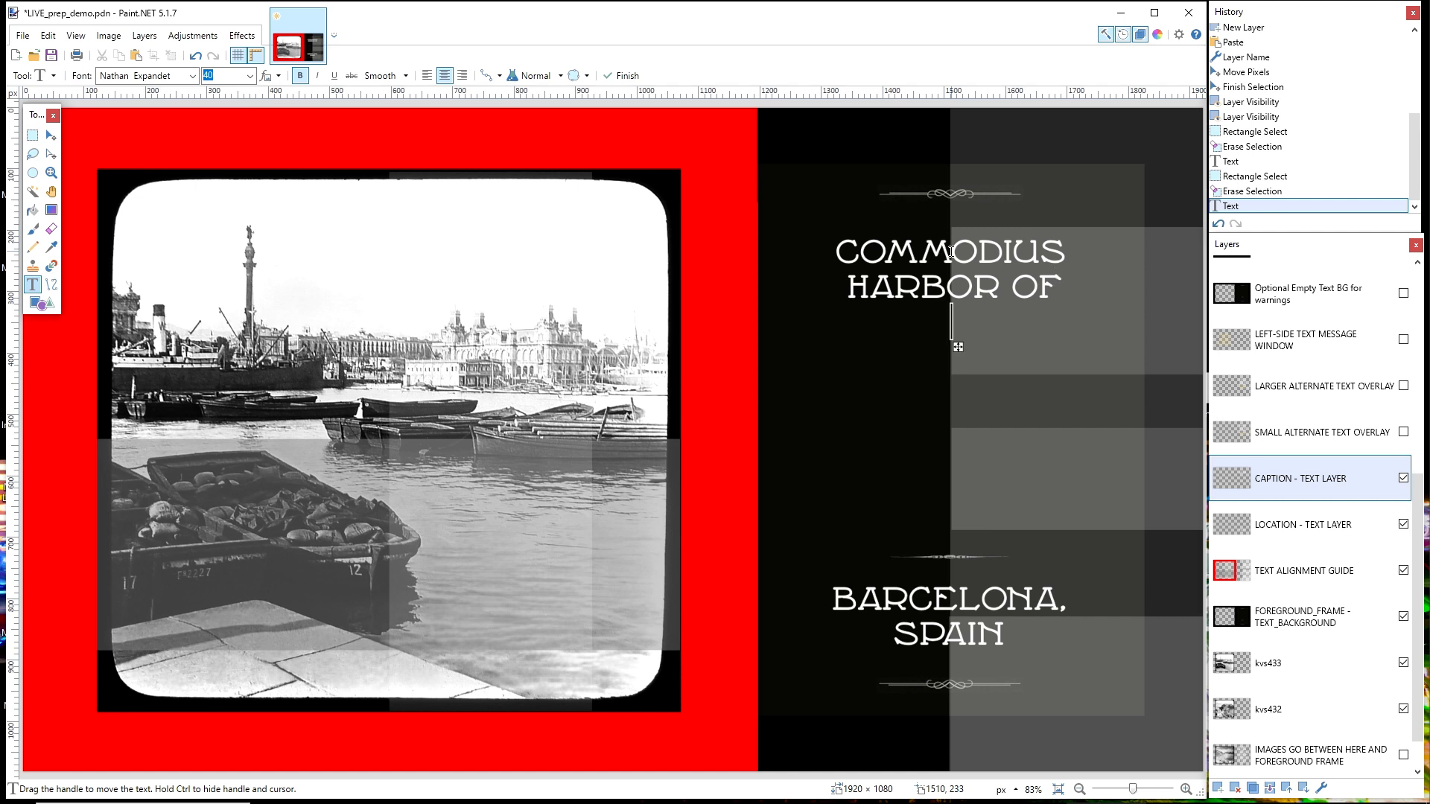
text(BARC)
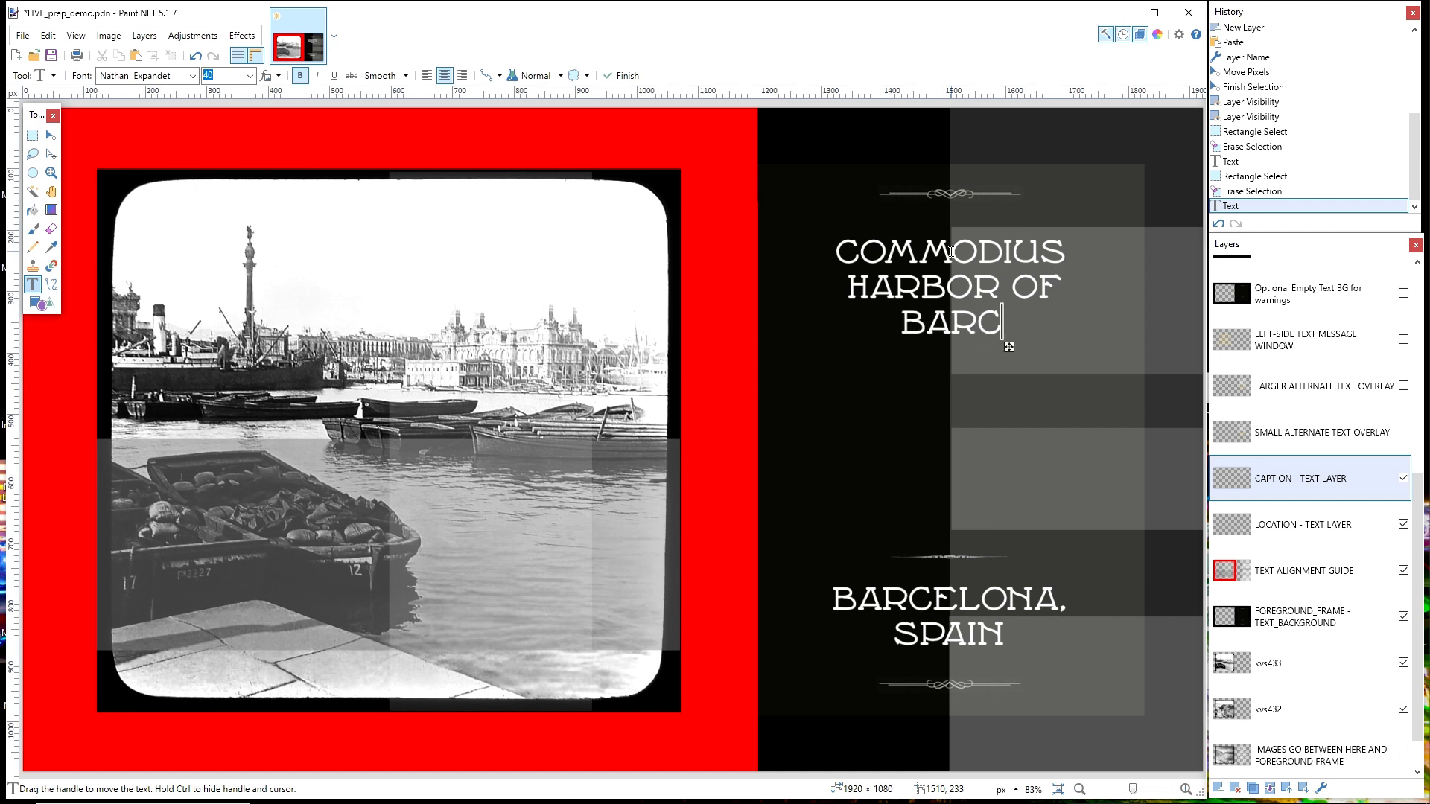
text(ELONA)
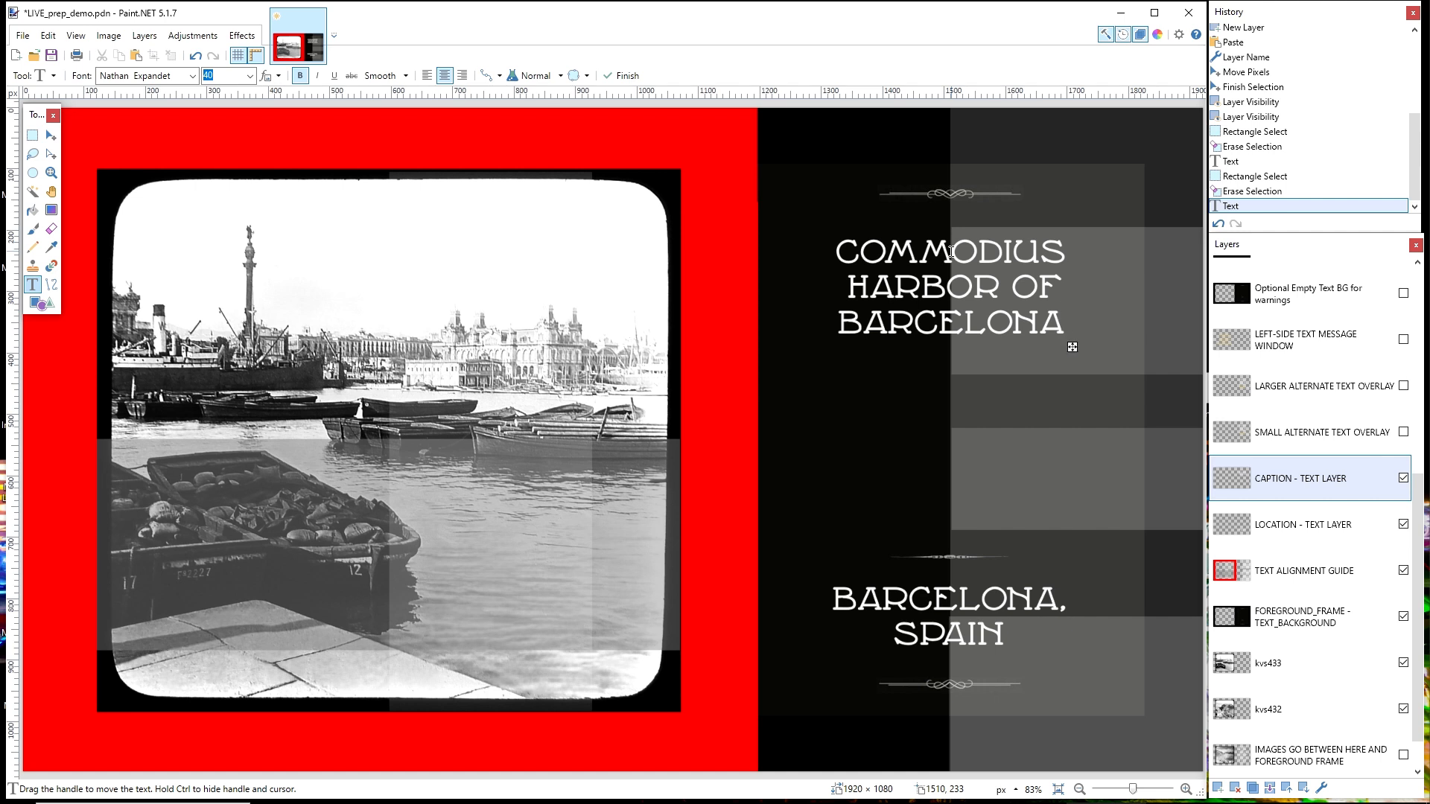
Continue the caption with a ~ on its own line, followed by LOOKING and TOWARDS THE on separate lines.
text(~)
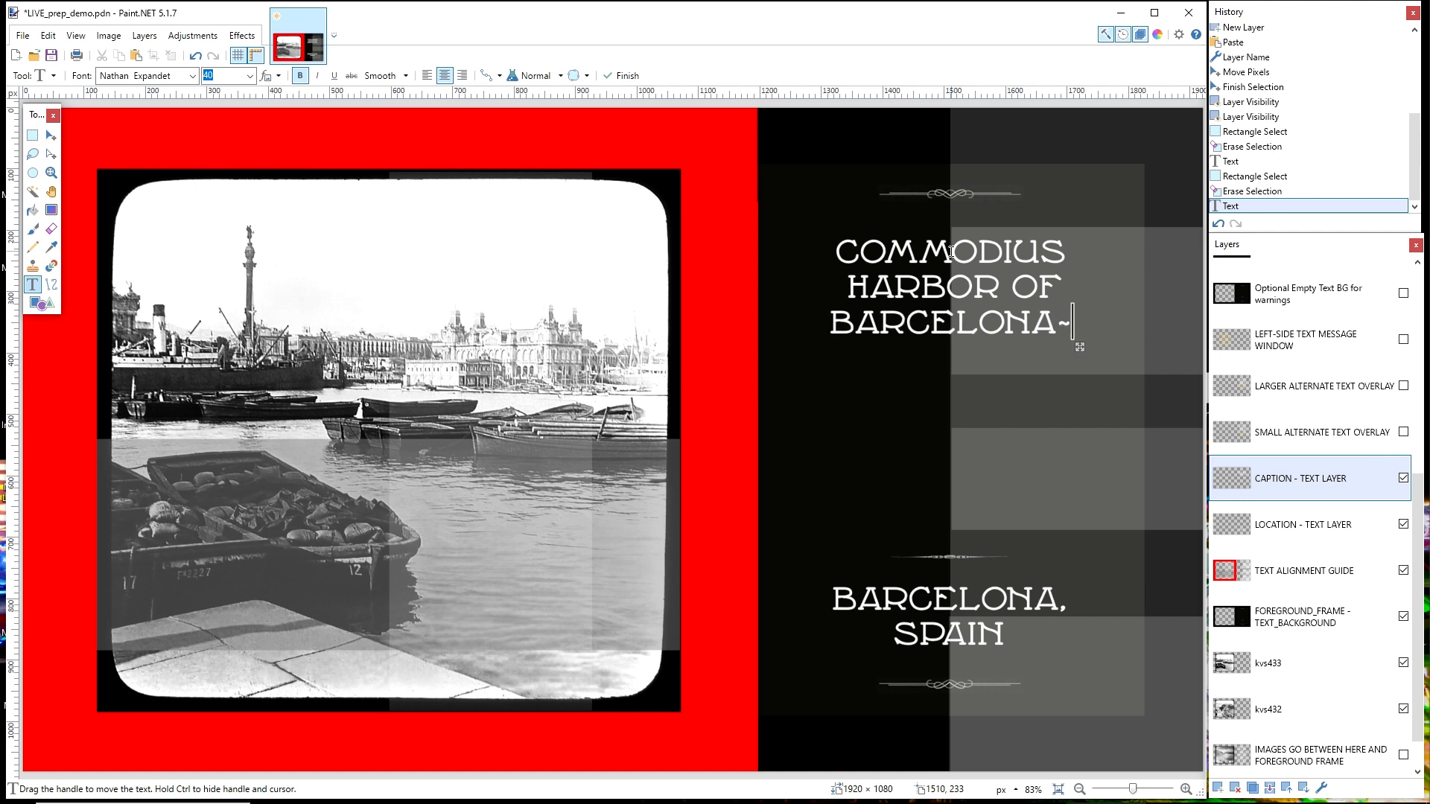
key(BackSpace)
key(Return)
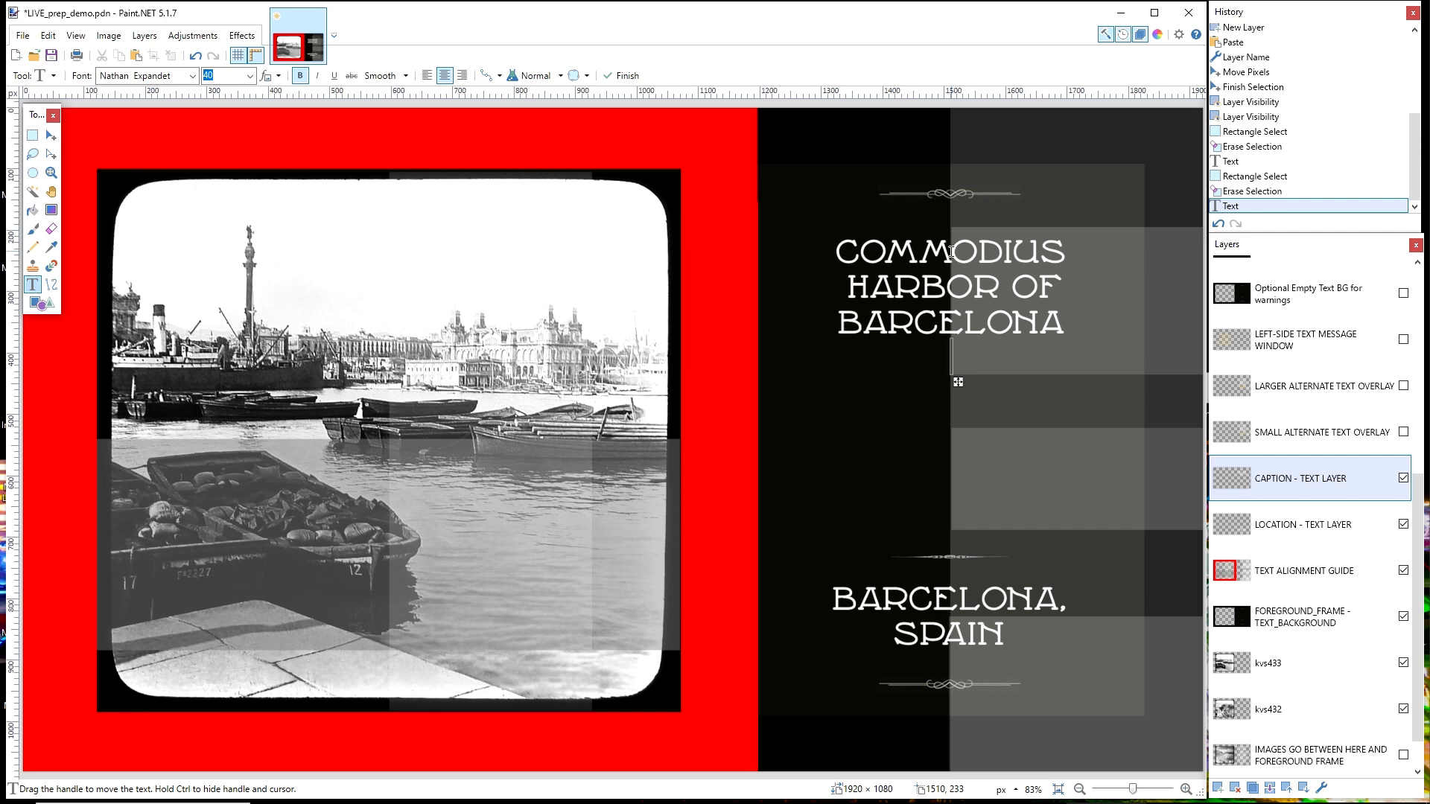
text(~)
key(Return)
text(LOOKING)
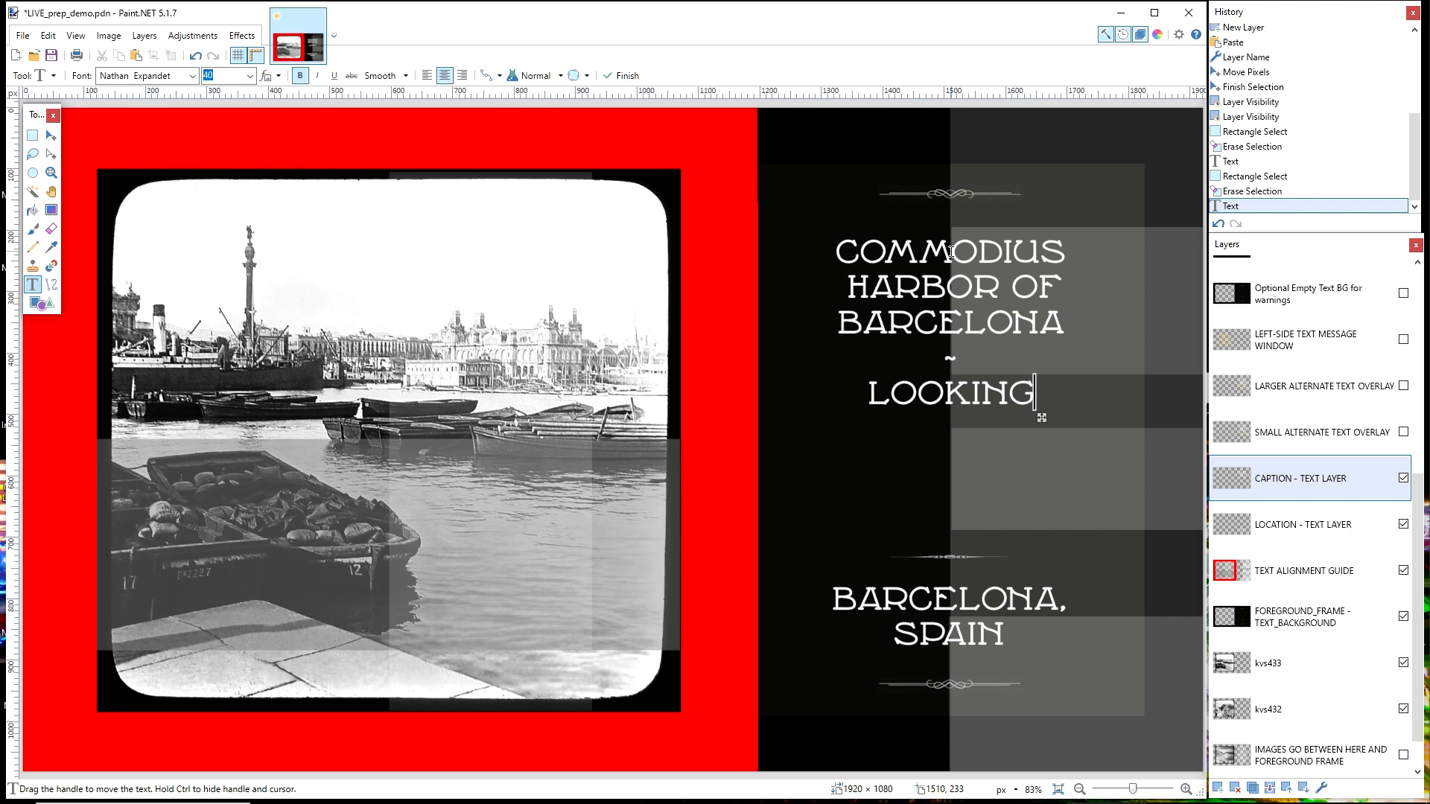
key(Return)
text(TOWARDS)
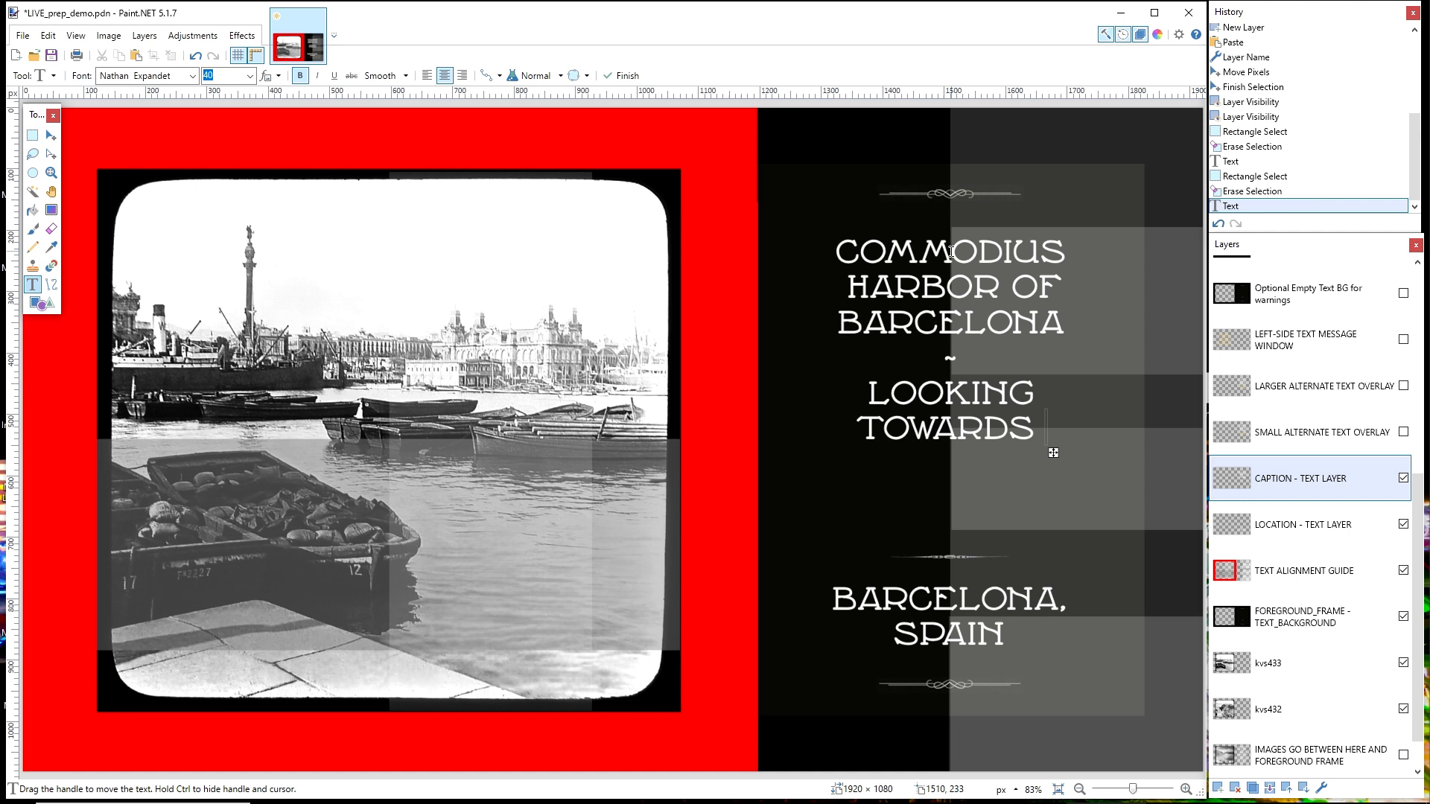
text( THE)
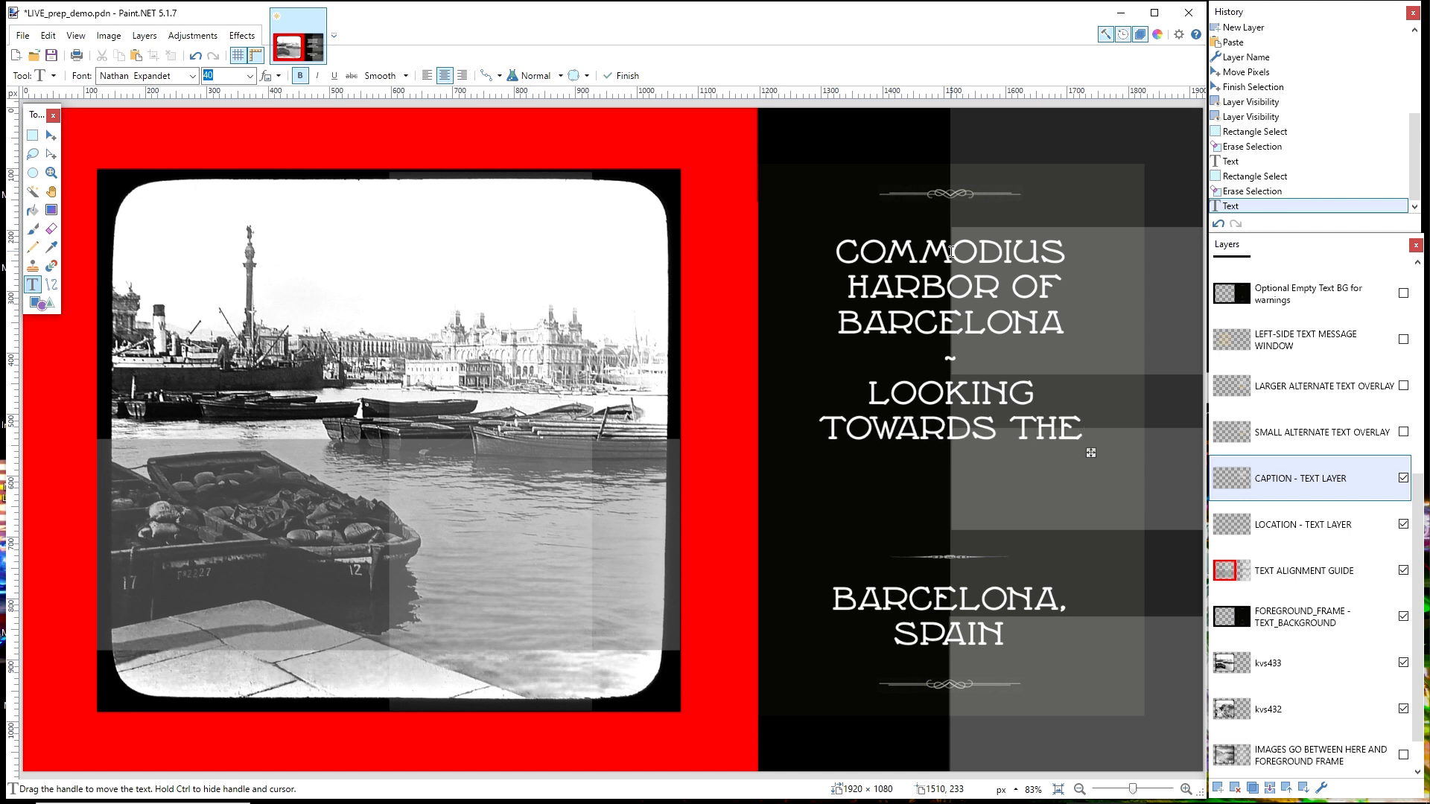
Add COLUMBUS and MONUMENT to the caption as two further lines.
key(Return)
text(COLU)
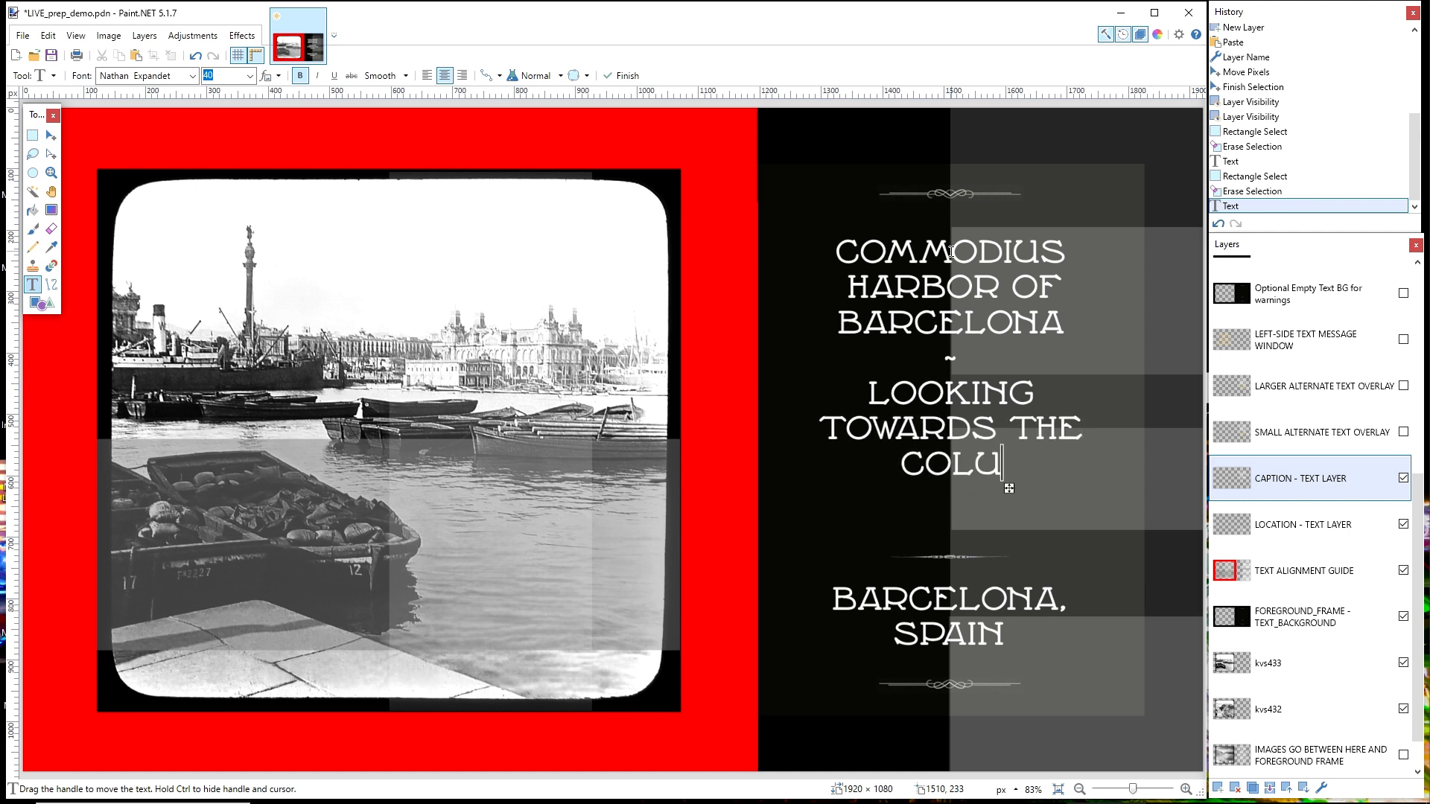
text(MBUS)
key(Return)
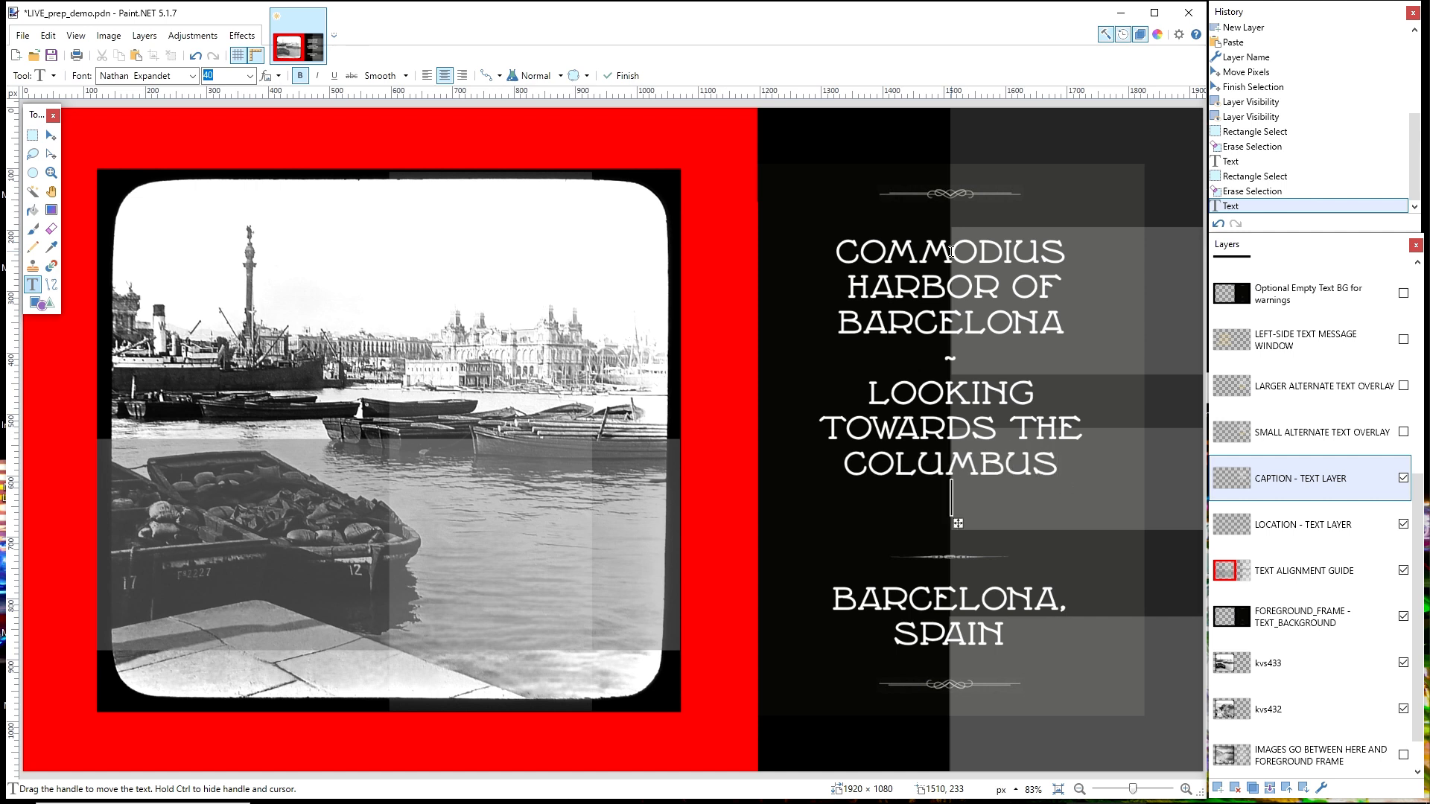
text(MO)
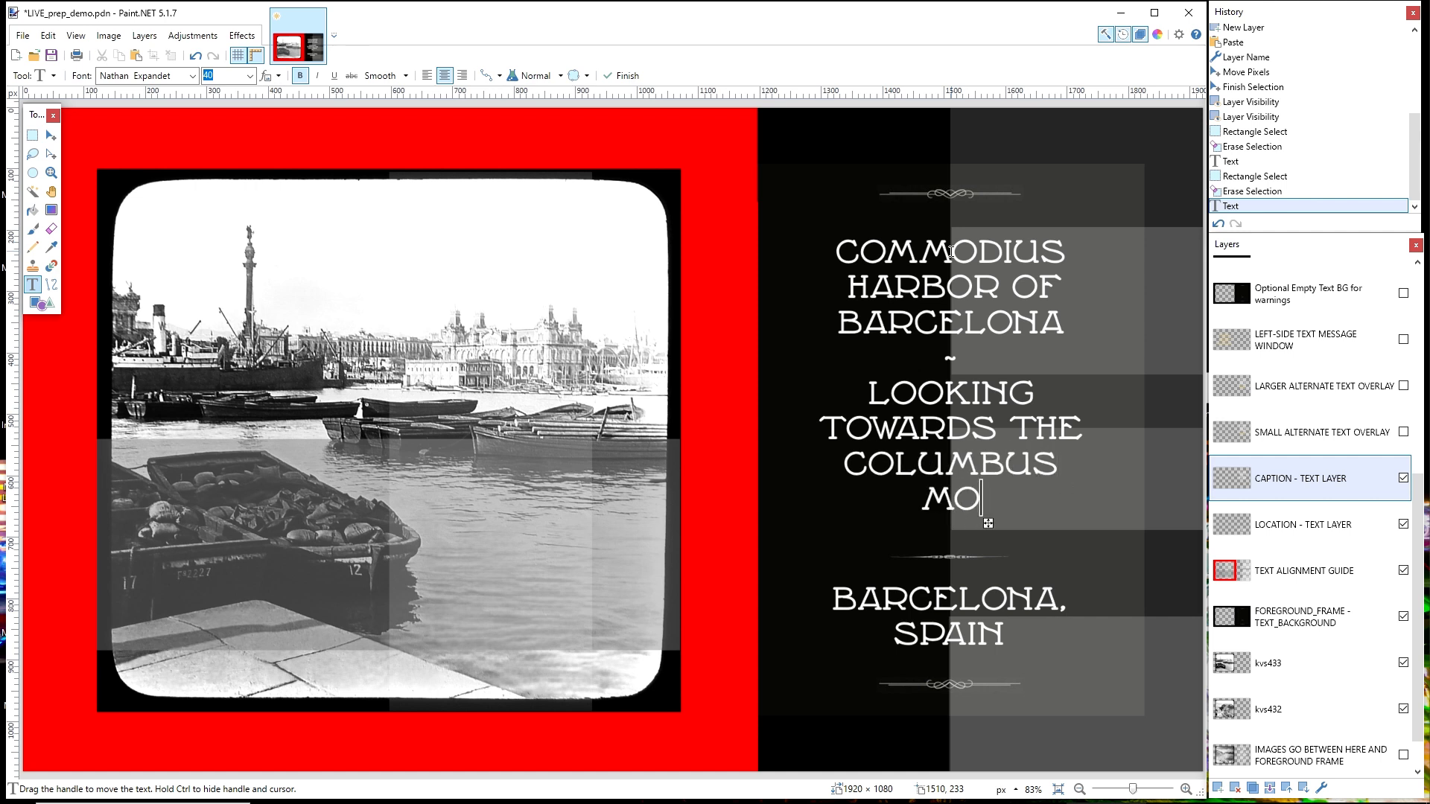
text(NUMENT)
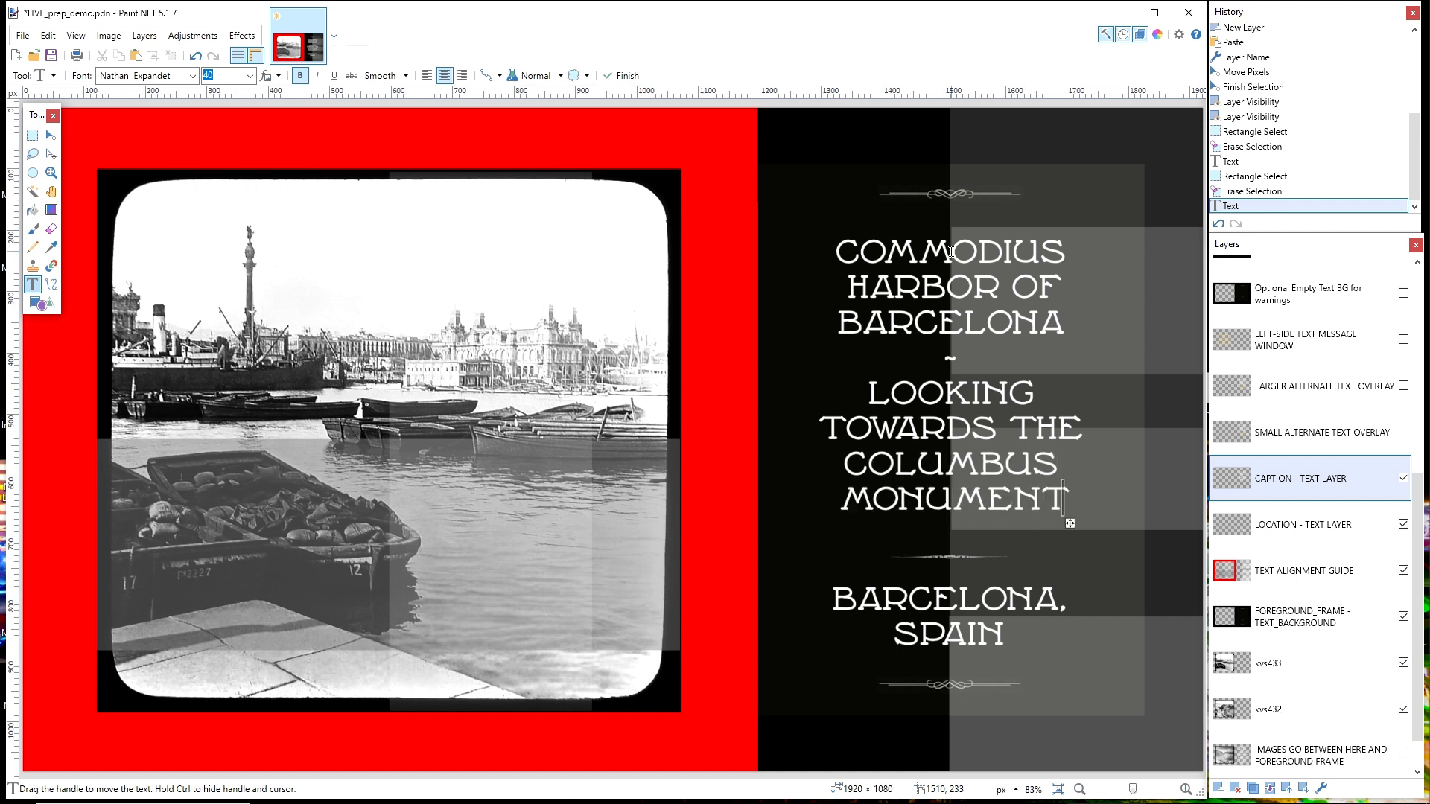
Complete the caption with the lines AND and CUSTOM-HOUSE, and move the text block up between the upper and middle ornaments.
key(Return)
text(AND)
key(Return)
text(CUST)
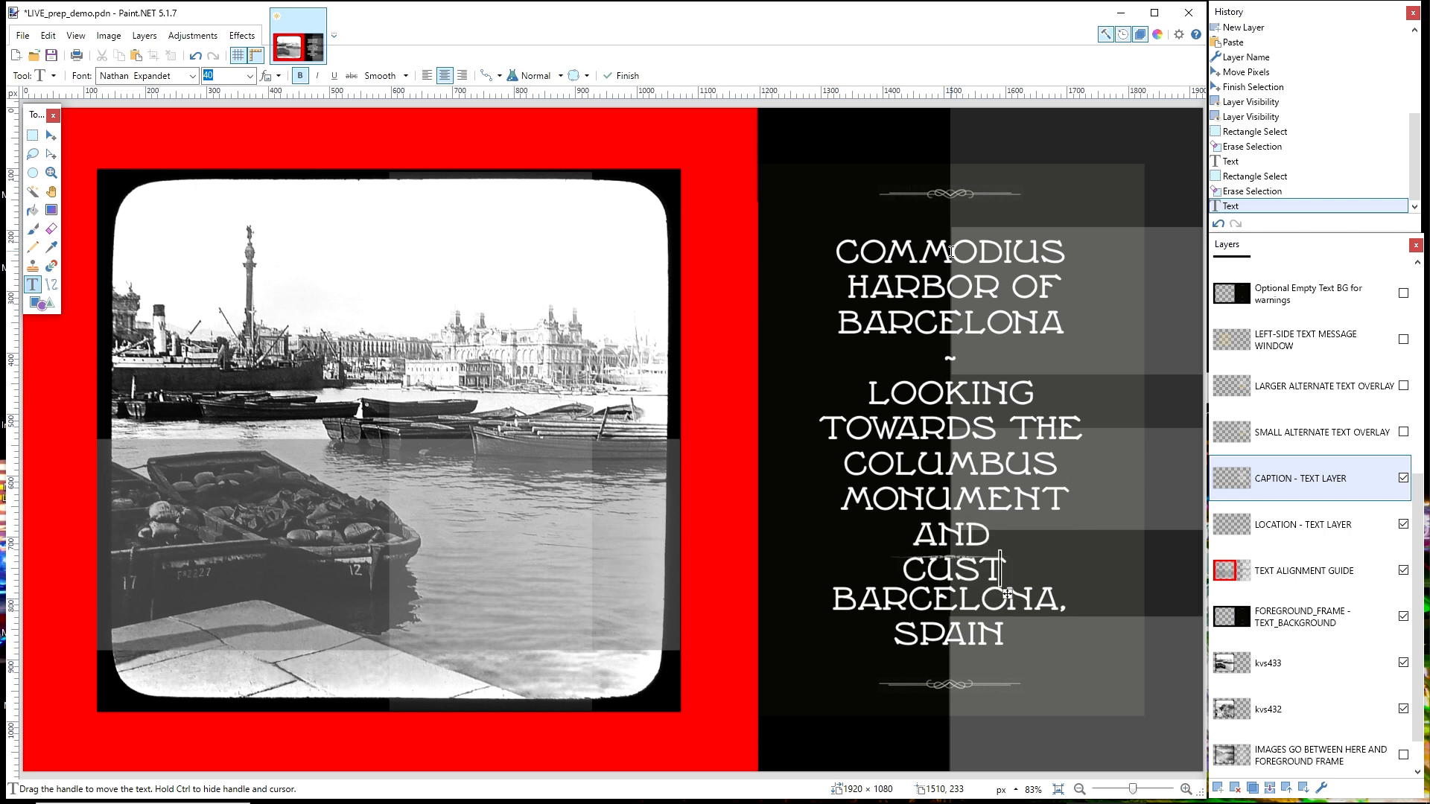
text(OM-HOUSE)
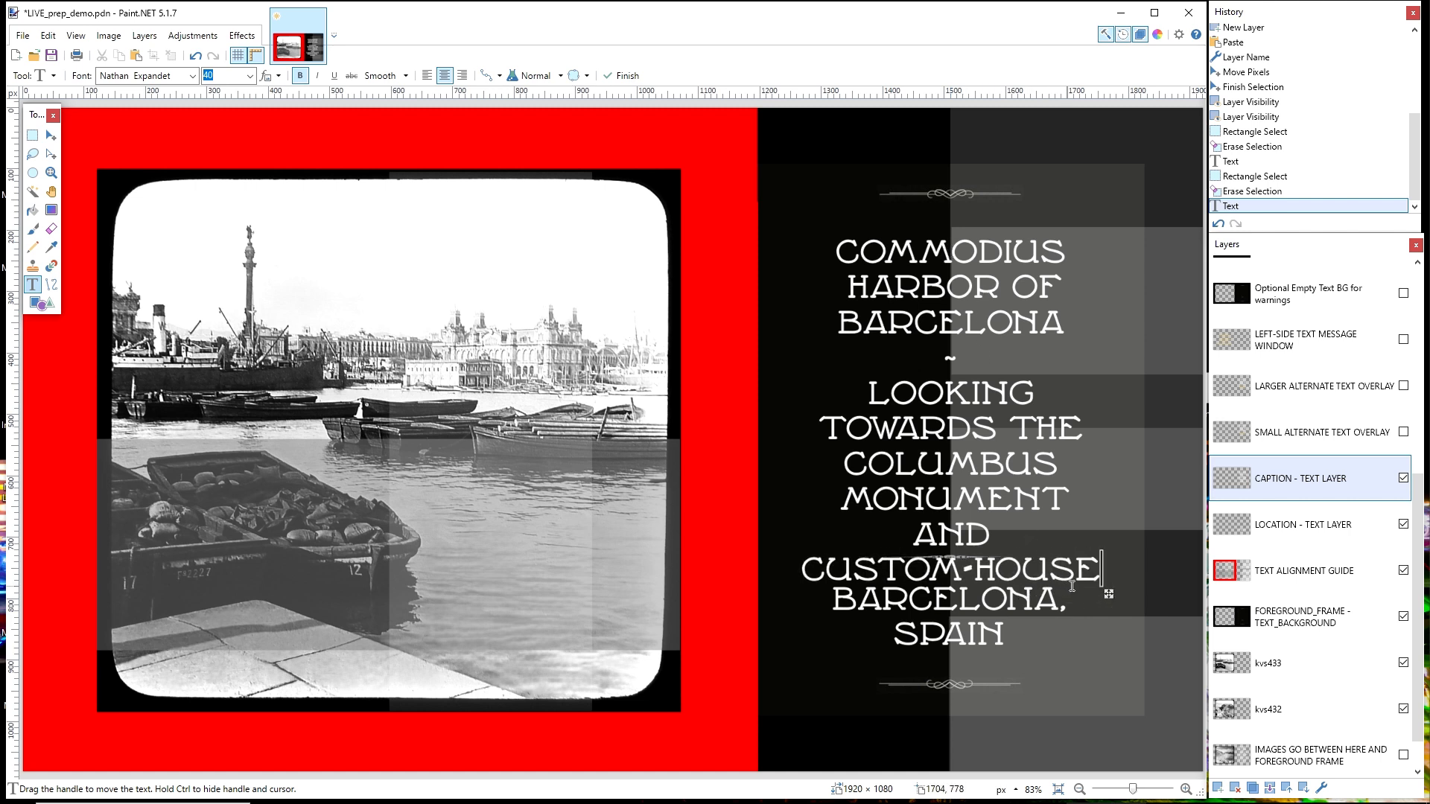
drag(1110, 594, 1114, 565)
drag(1111, 565, 1112, 561)
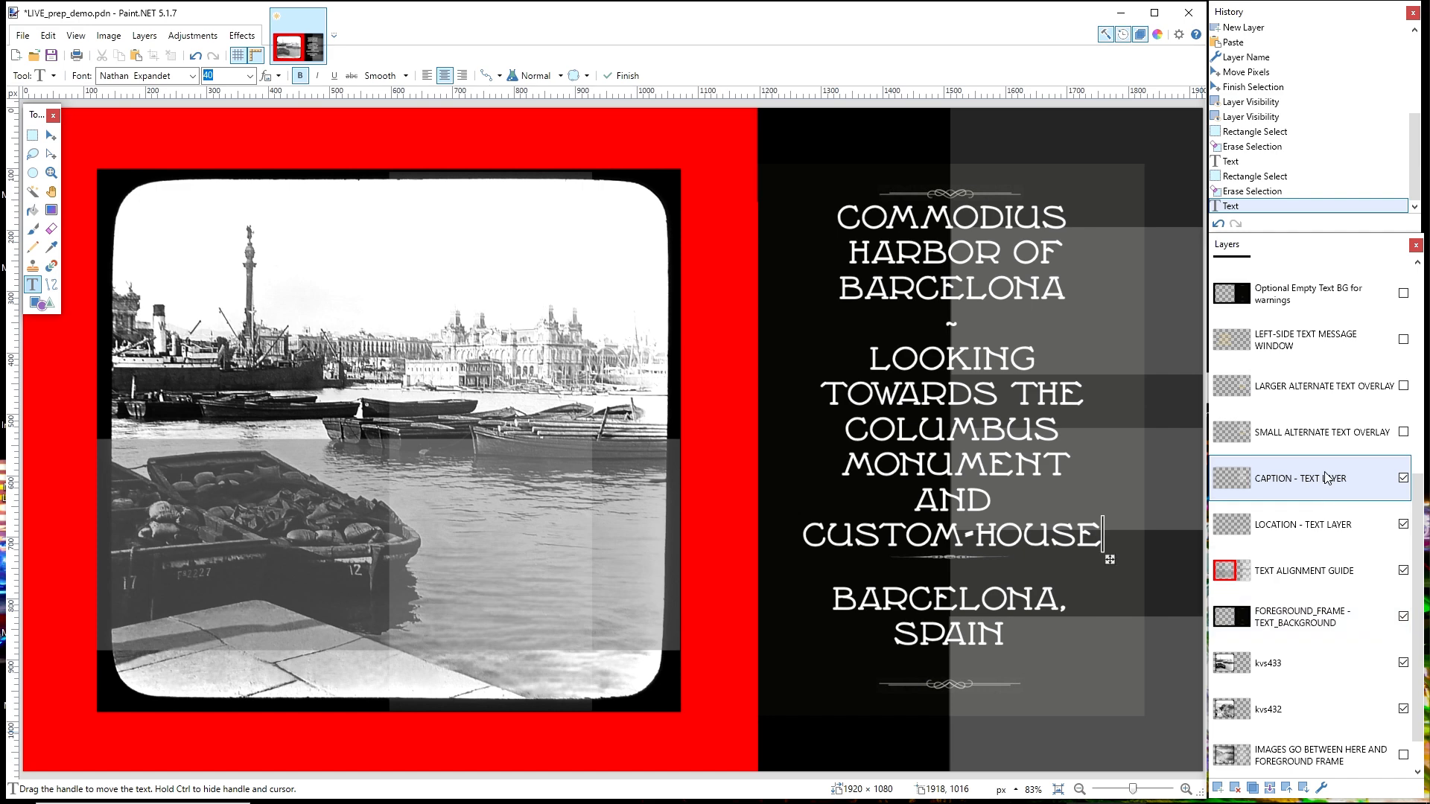
Hide the TEXT ALIGNMENT GUIDE layer and make kvs433 the active layer.
click(1313, 667)
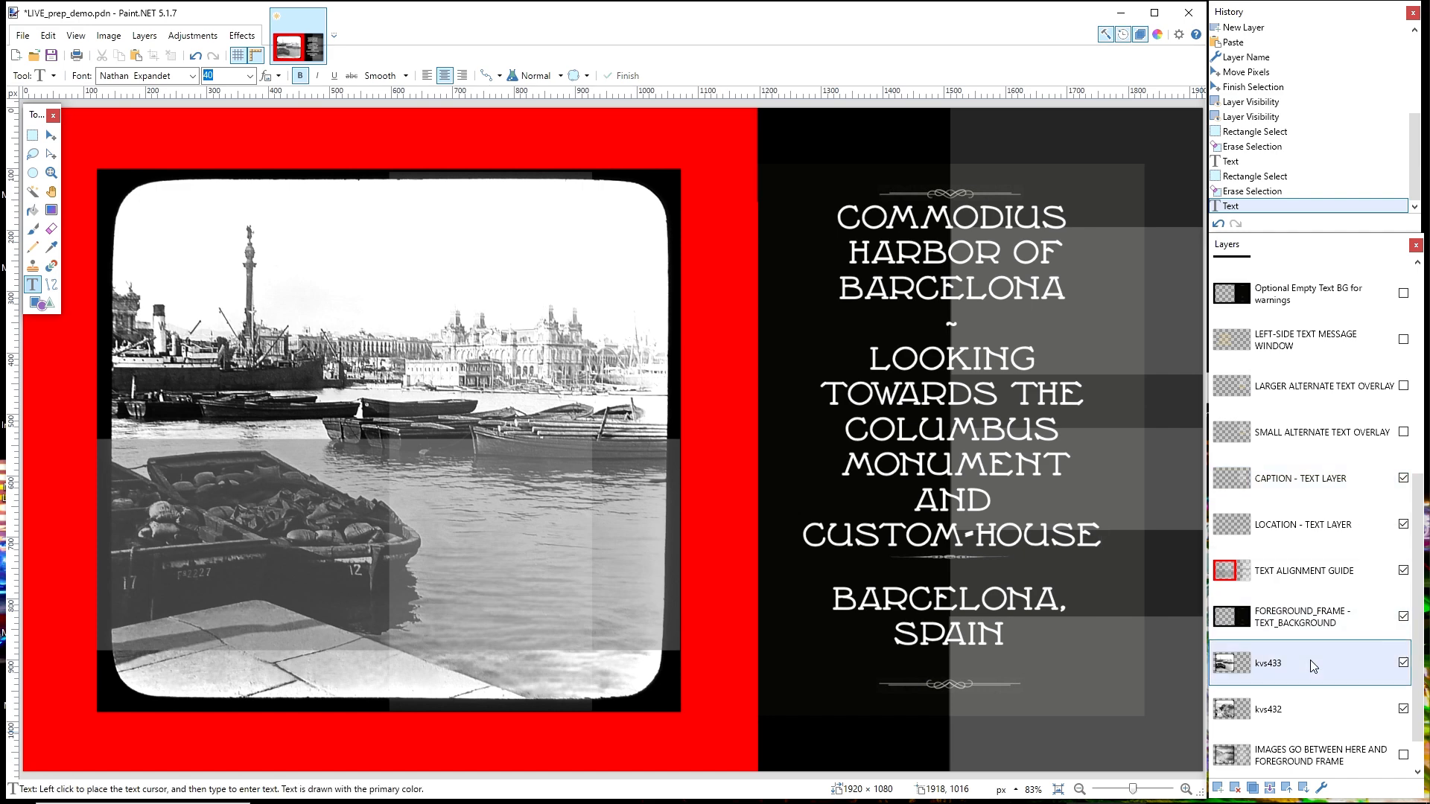
scroll(1313, 667, down, 1)
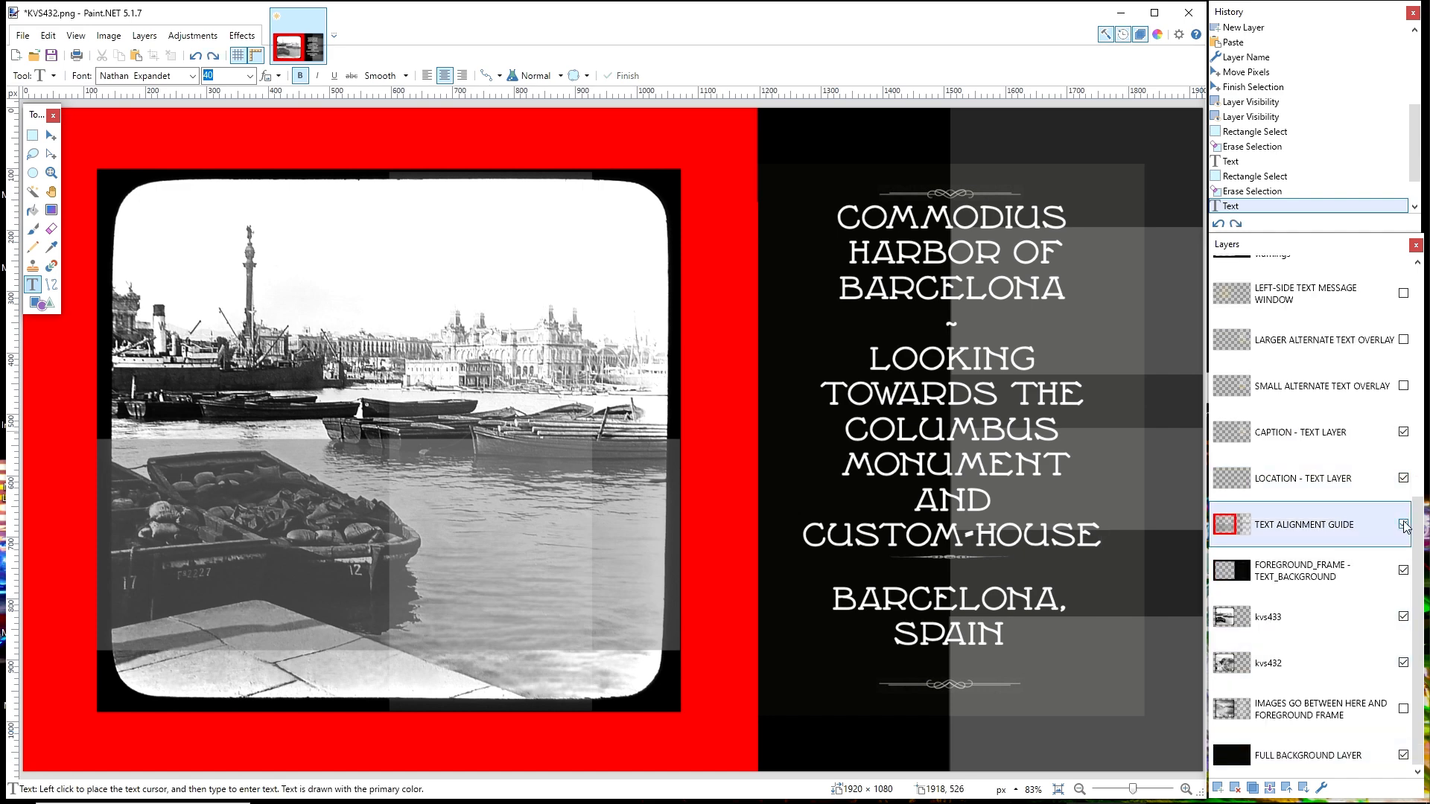
click(1404, 525)
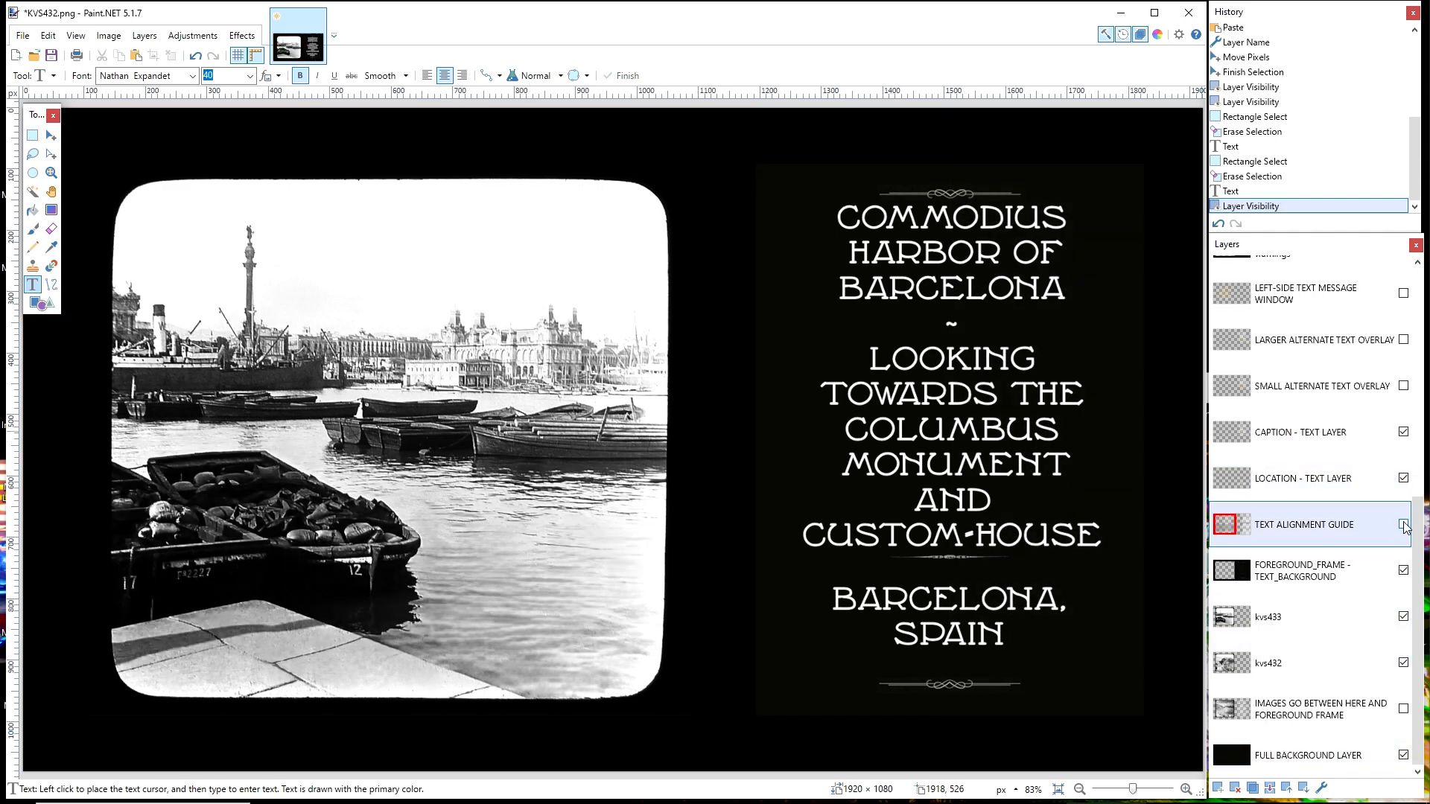
click(1366, 614)
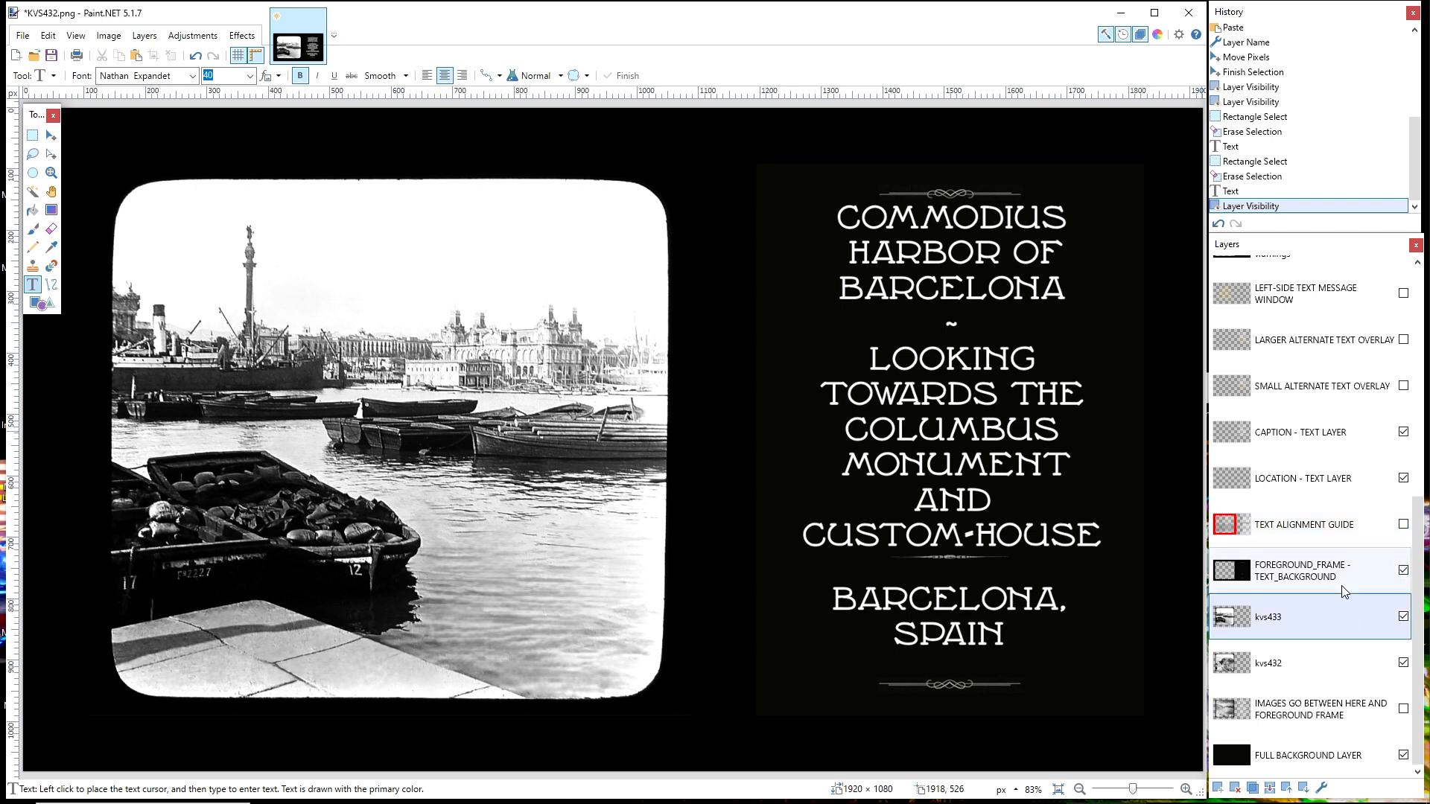
Set up saving the slide under a new name as a PNG file called KVS433 in the 600series_final folder.
click(23, 37)
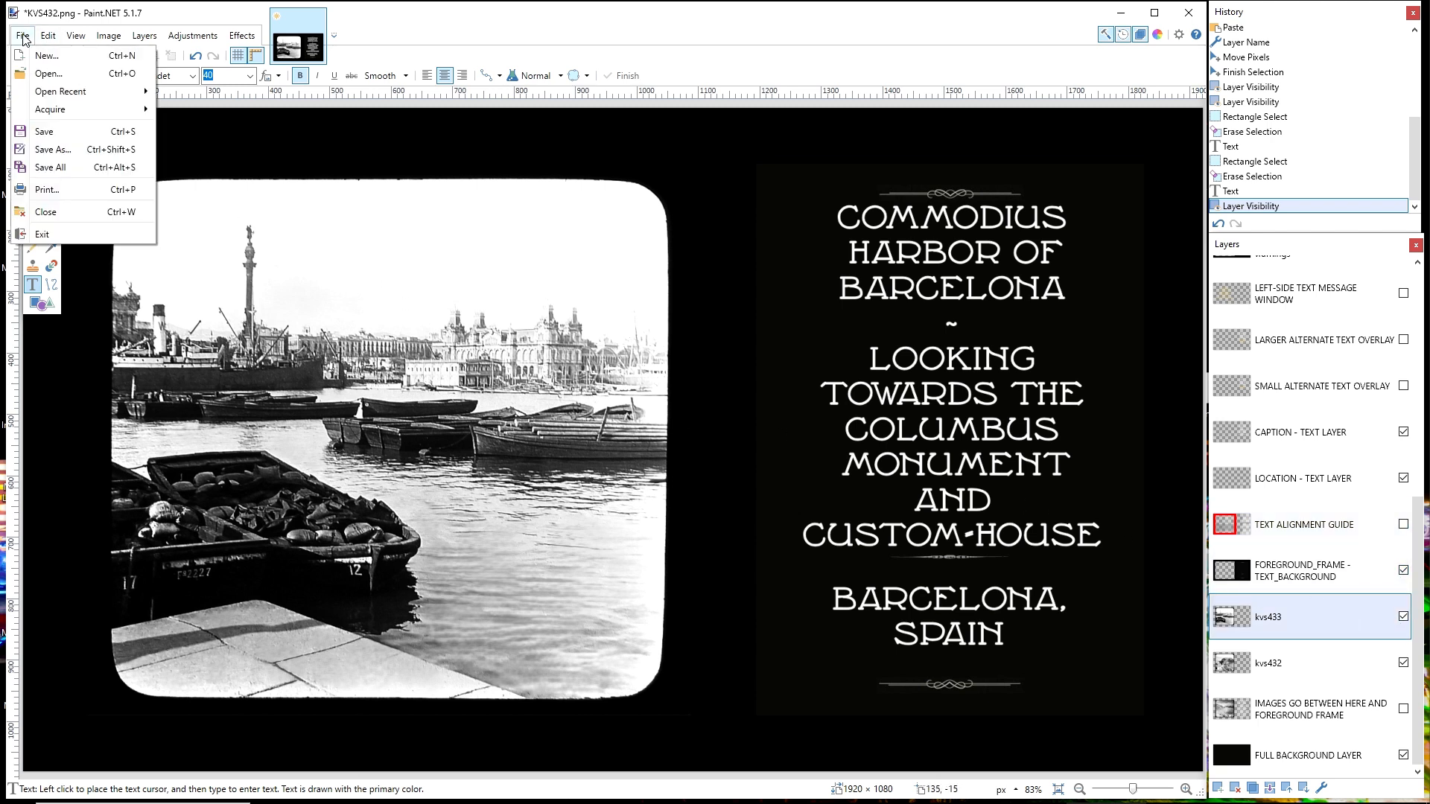
click(43, 152)
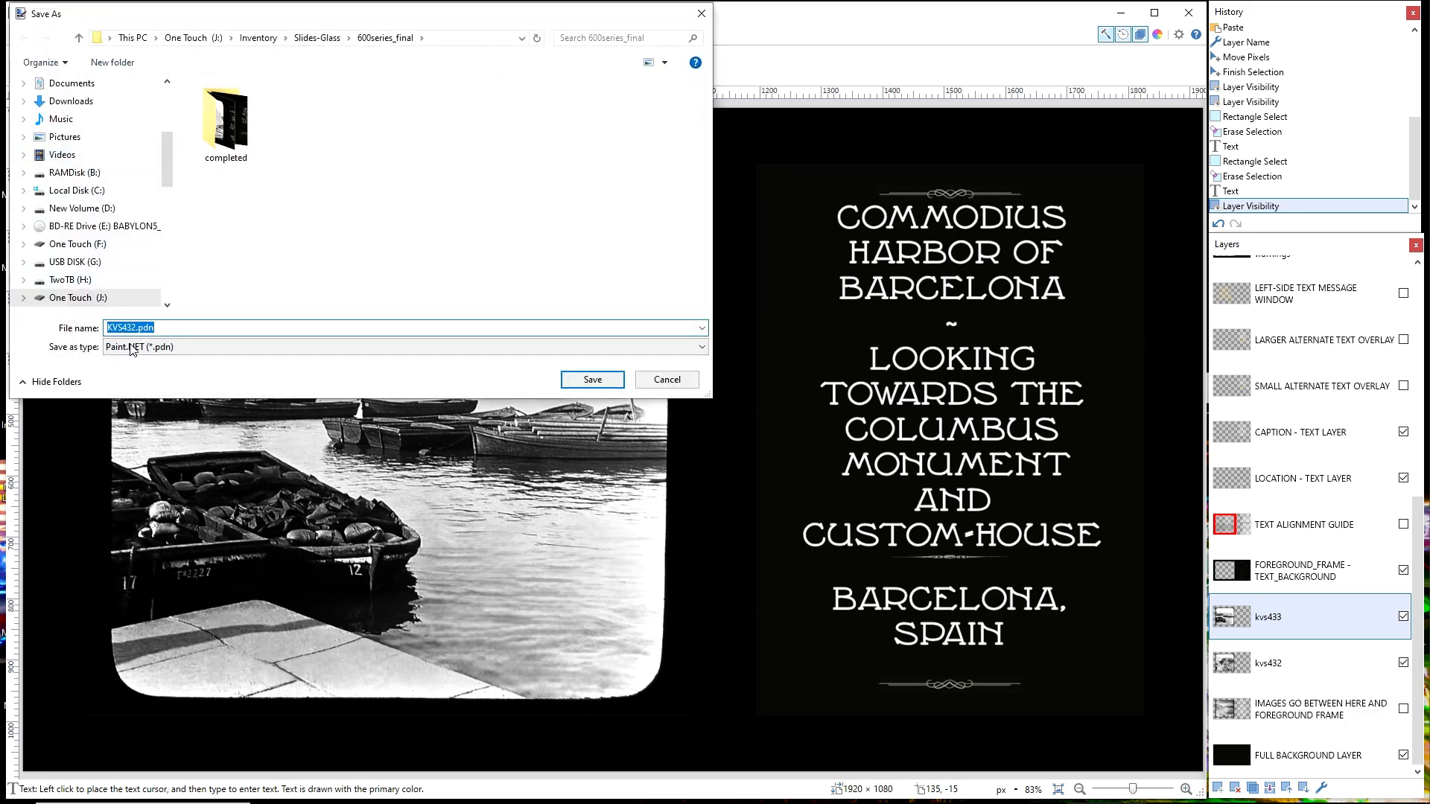
click(145, 349)
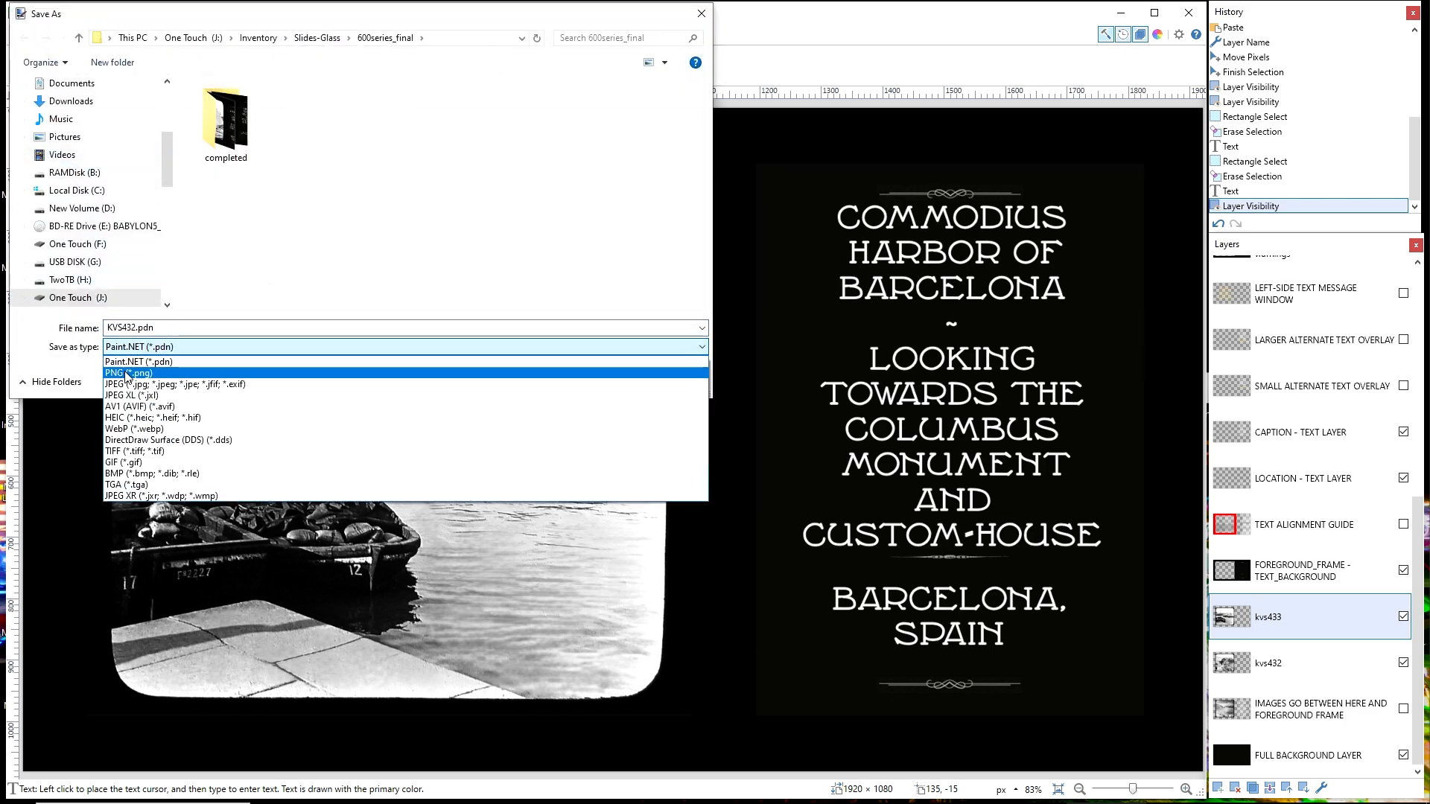
click(128, 373)
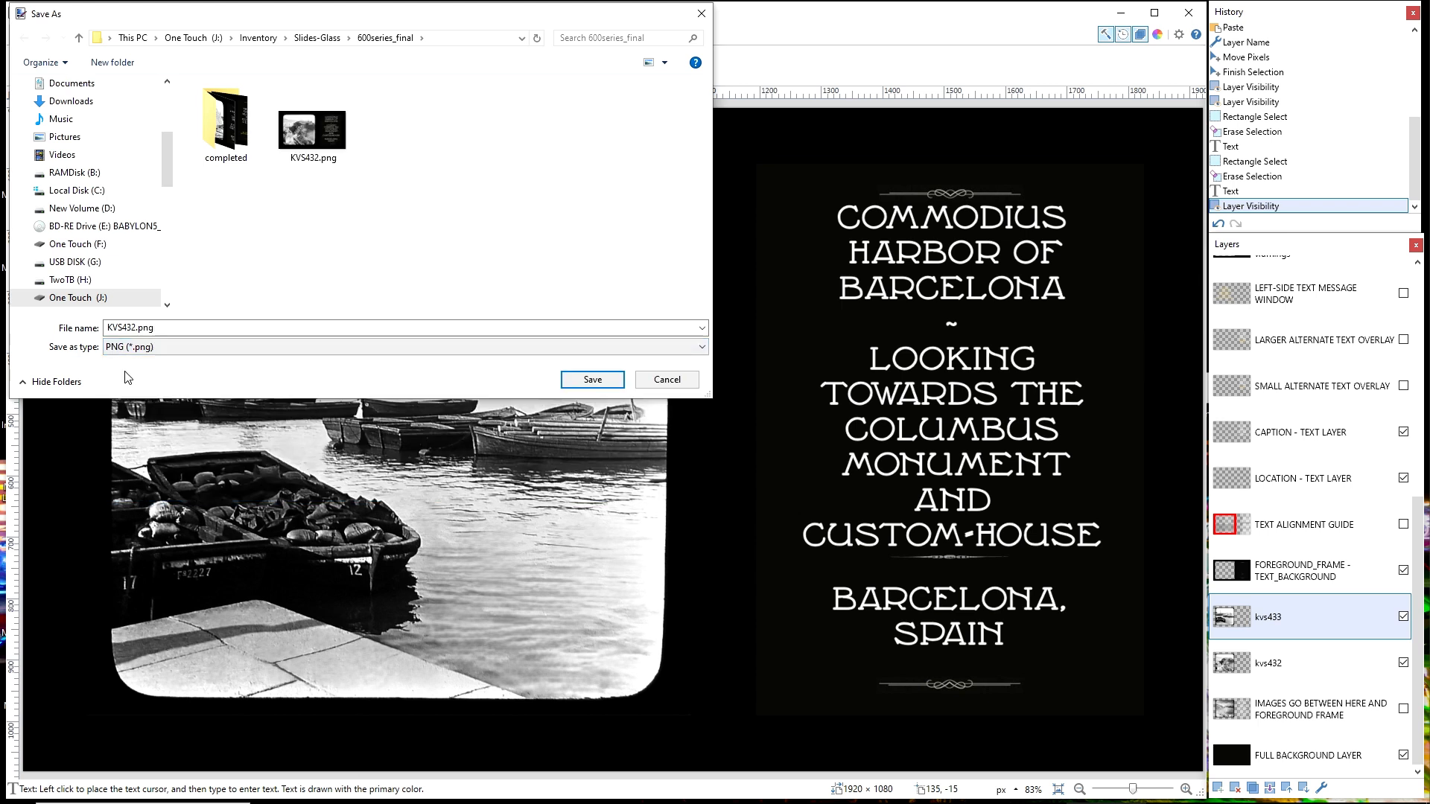
click(131, 327)
click(131, 327)
drag(131, 327, 184, 330)
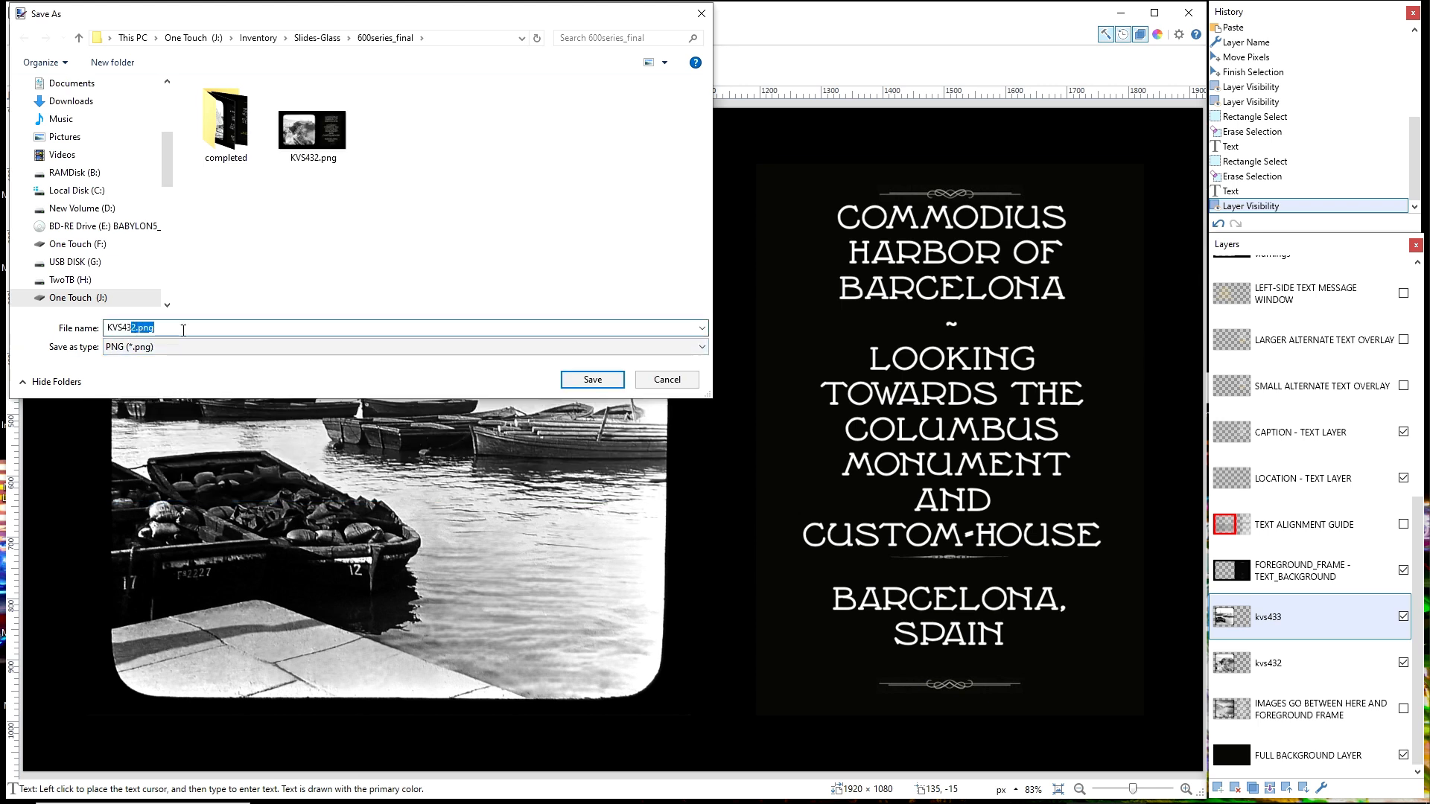
text(3)
Save the PNG with Auto-detect bit depth and no interlacing, flattening the image to a single layer.
click(592, 380)
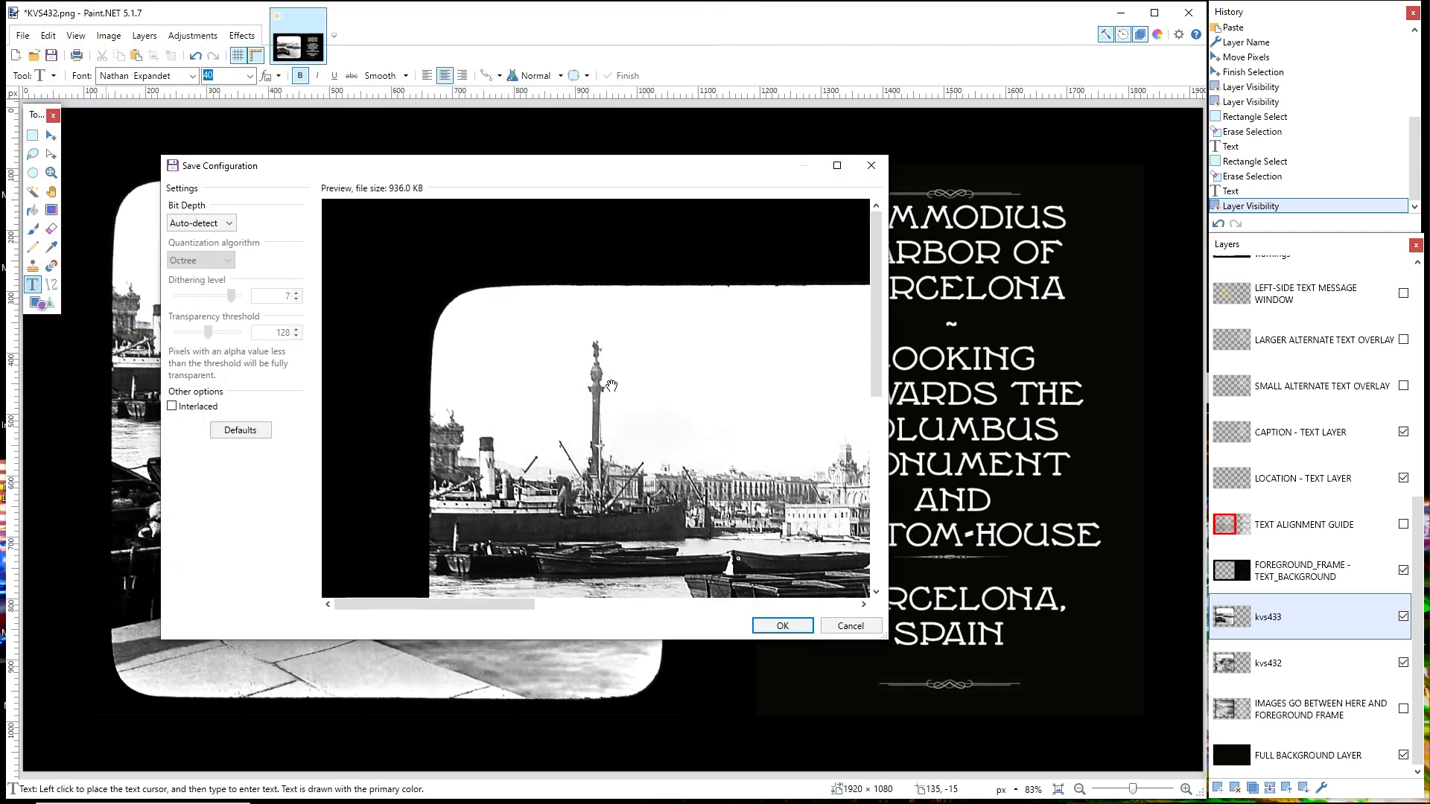
click(783, 627)
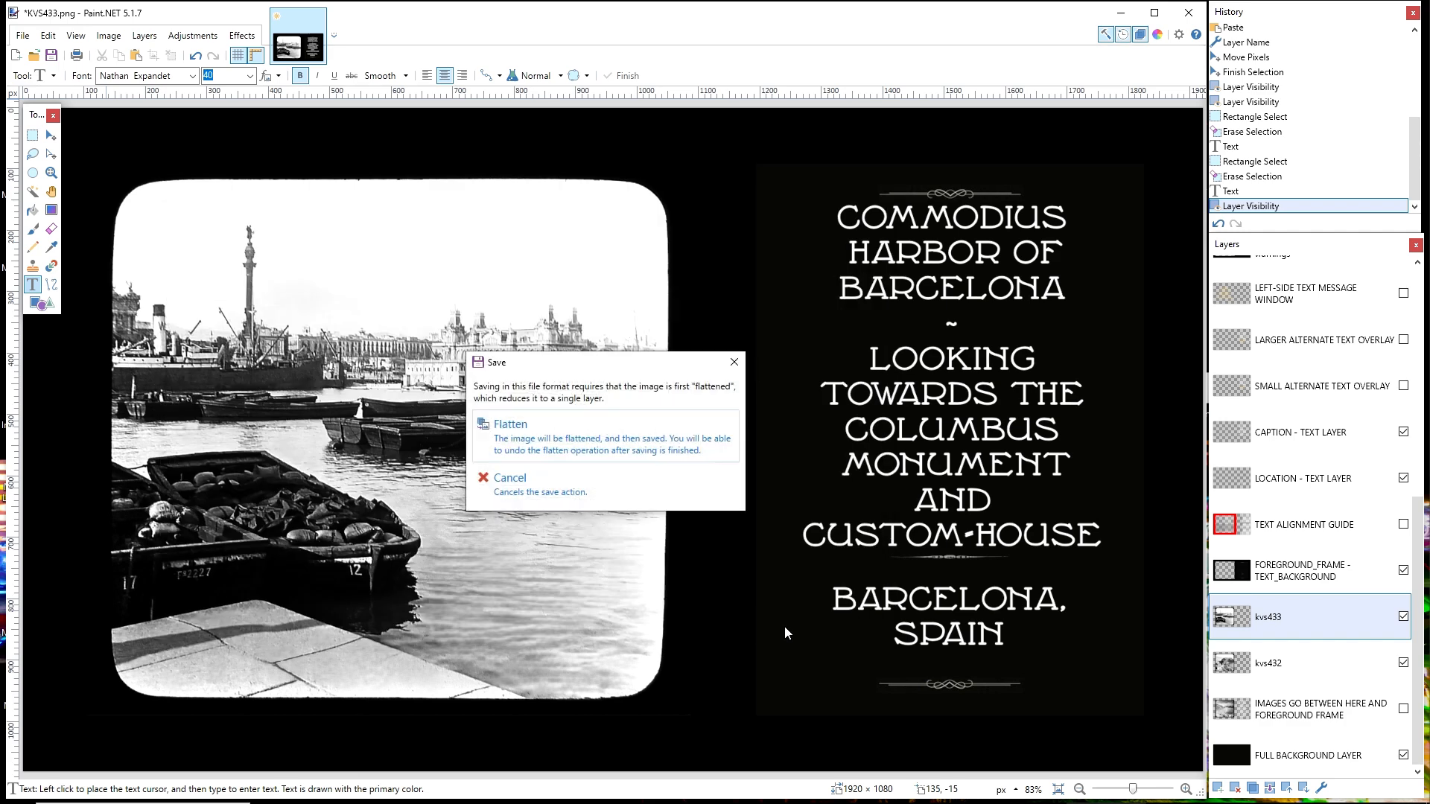
click(538, 422)
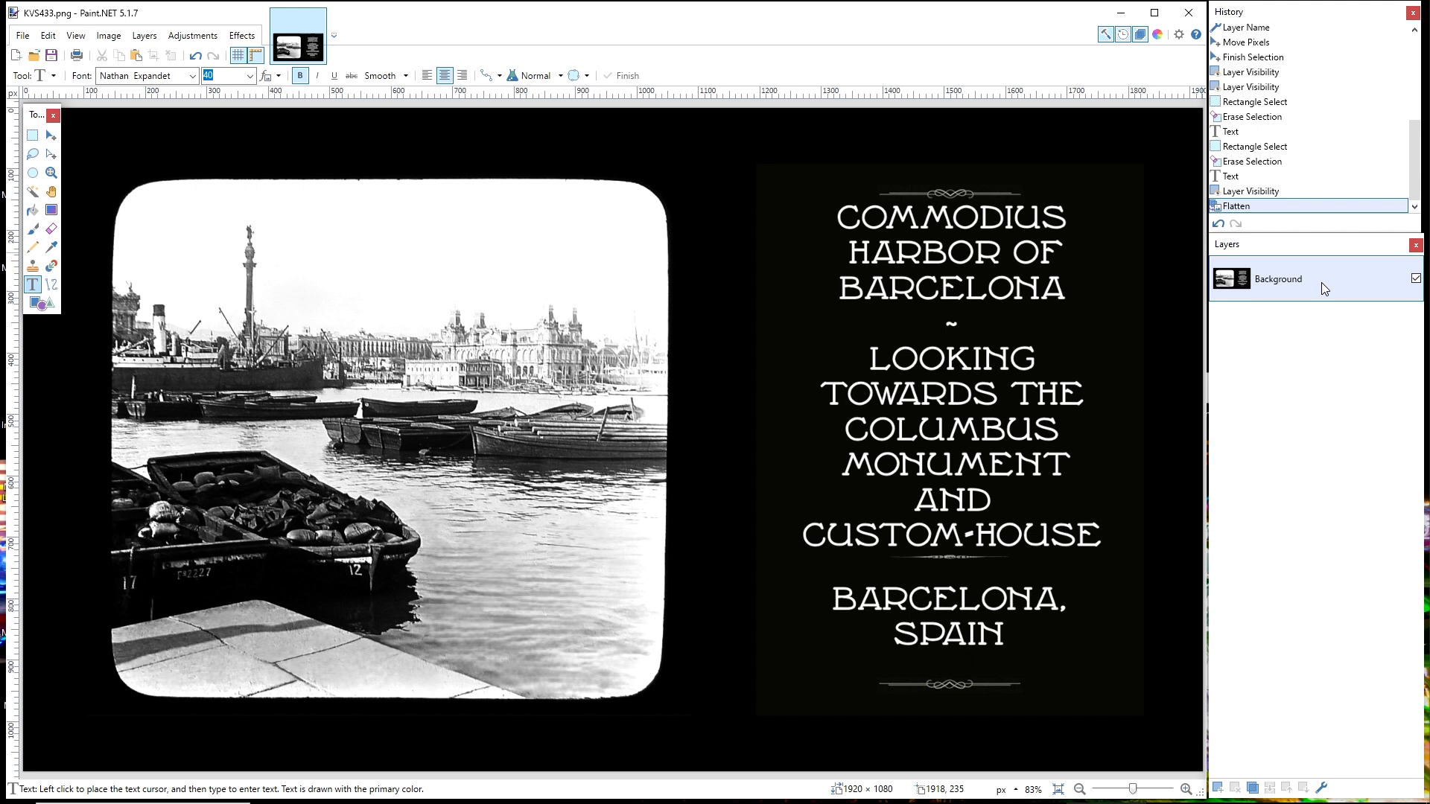
Undo the flatten to restore the template's separate layers and make kvs433 the active layer.
click(1229, 193)
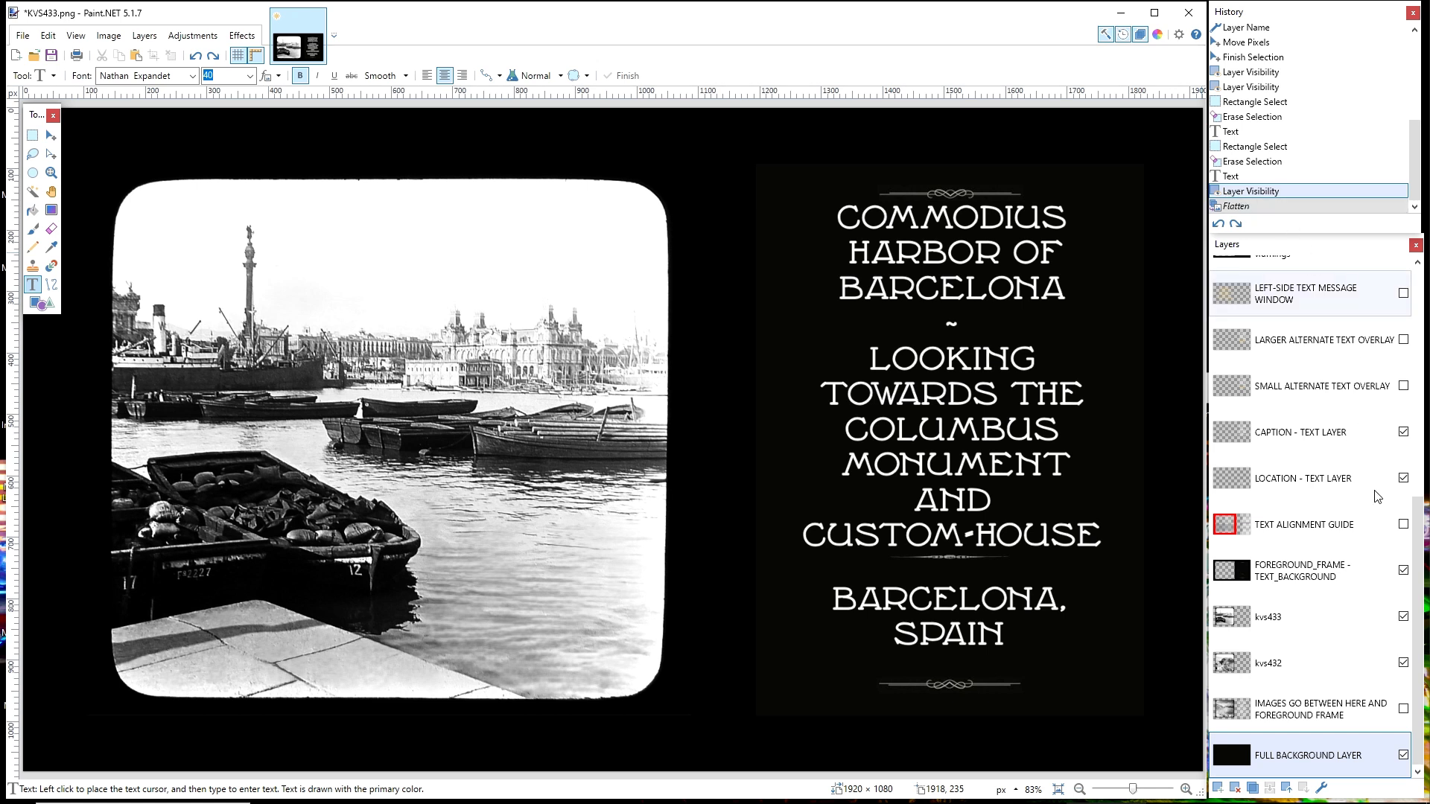
click(1309, 623)
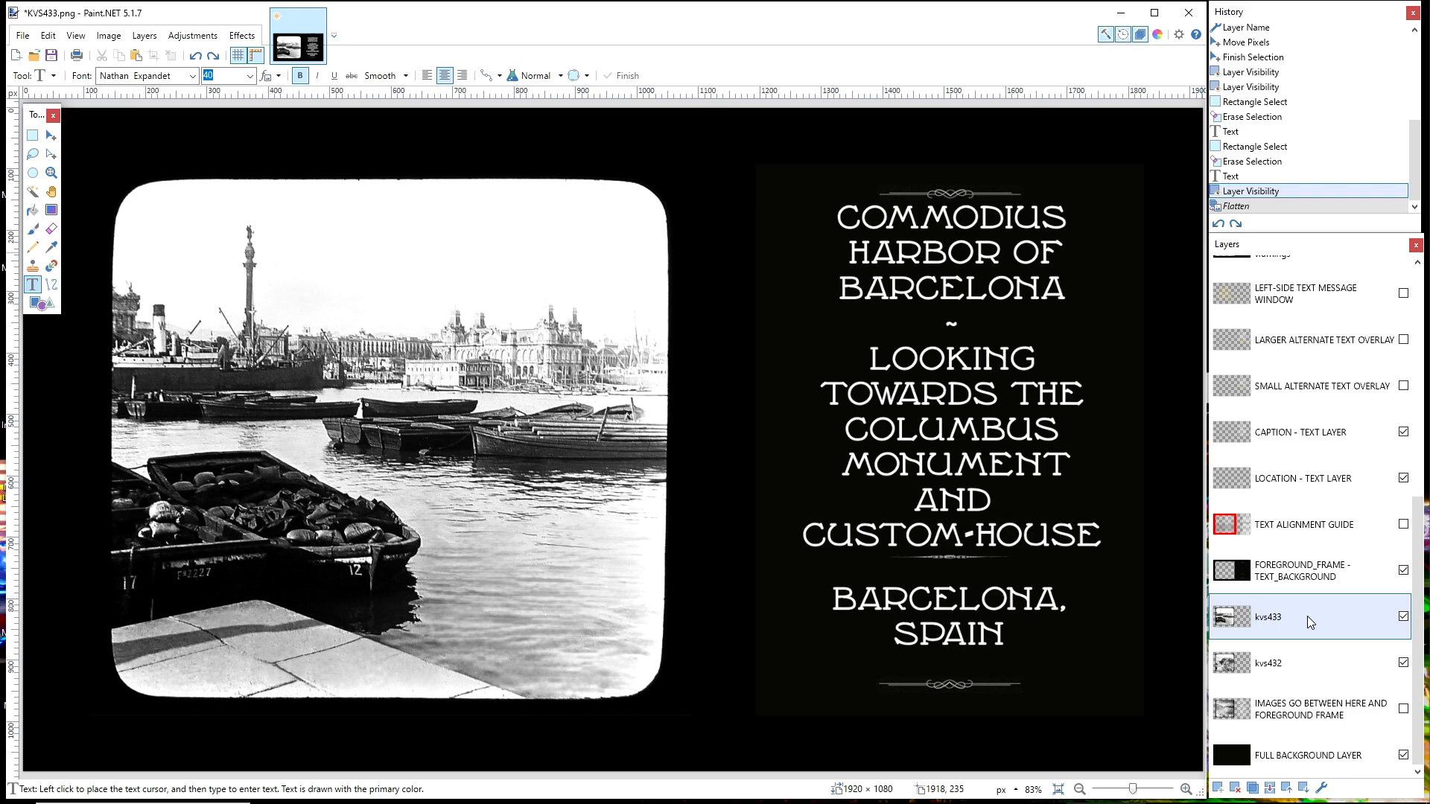
Show the TEXT ALIGNMENT GUIDE layer again and return to kvs433 as the active layer.
click(1320, 524)
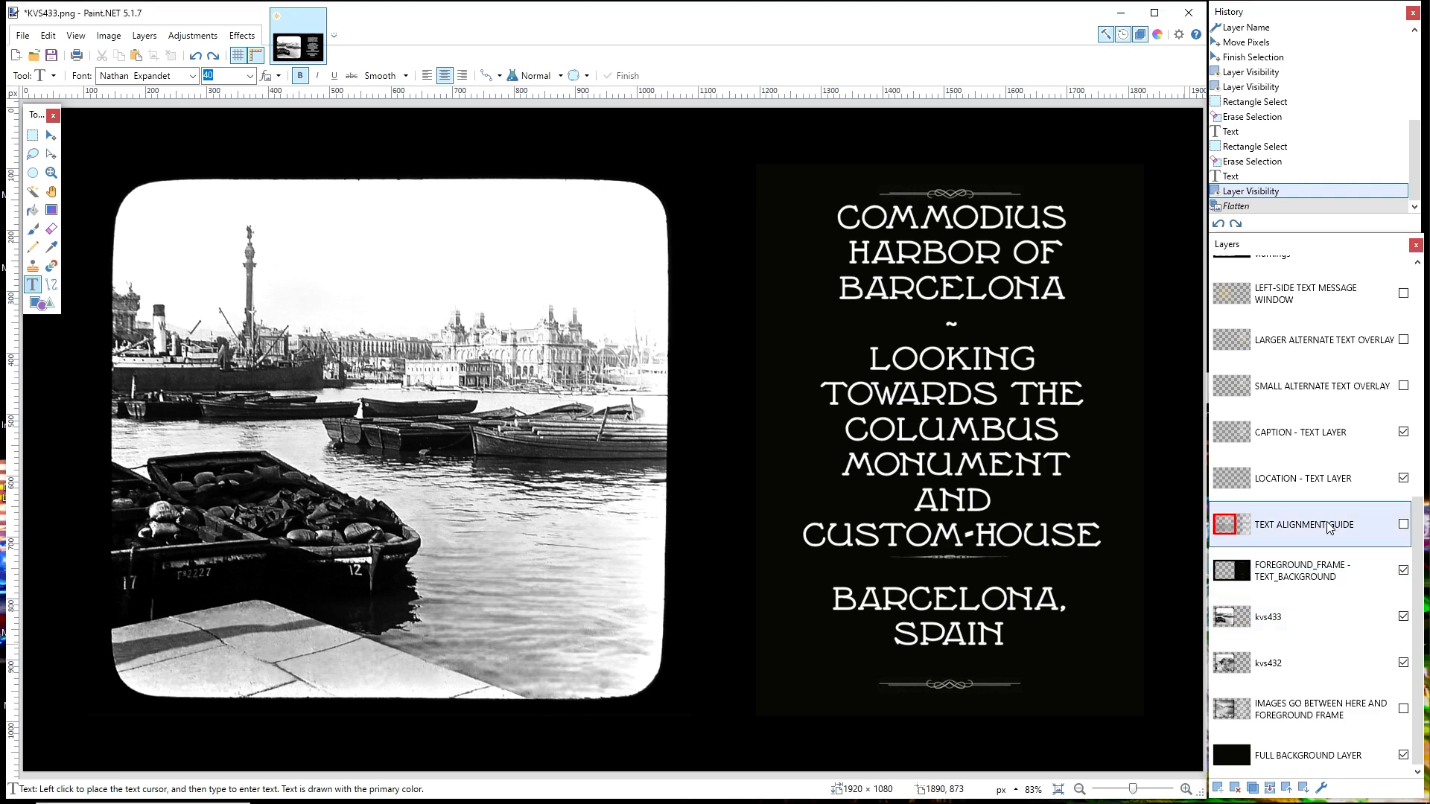
click(1403, 525)
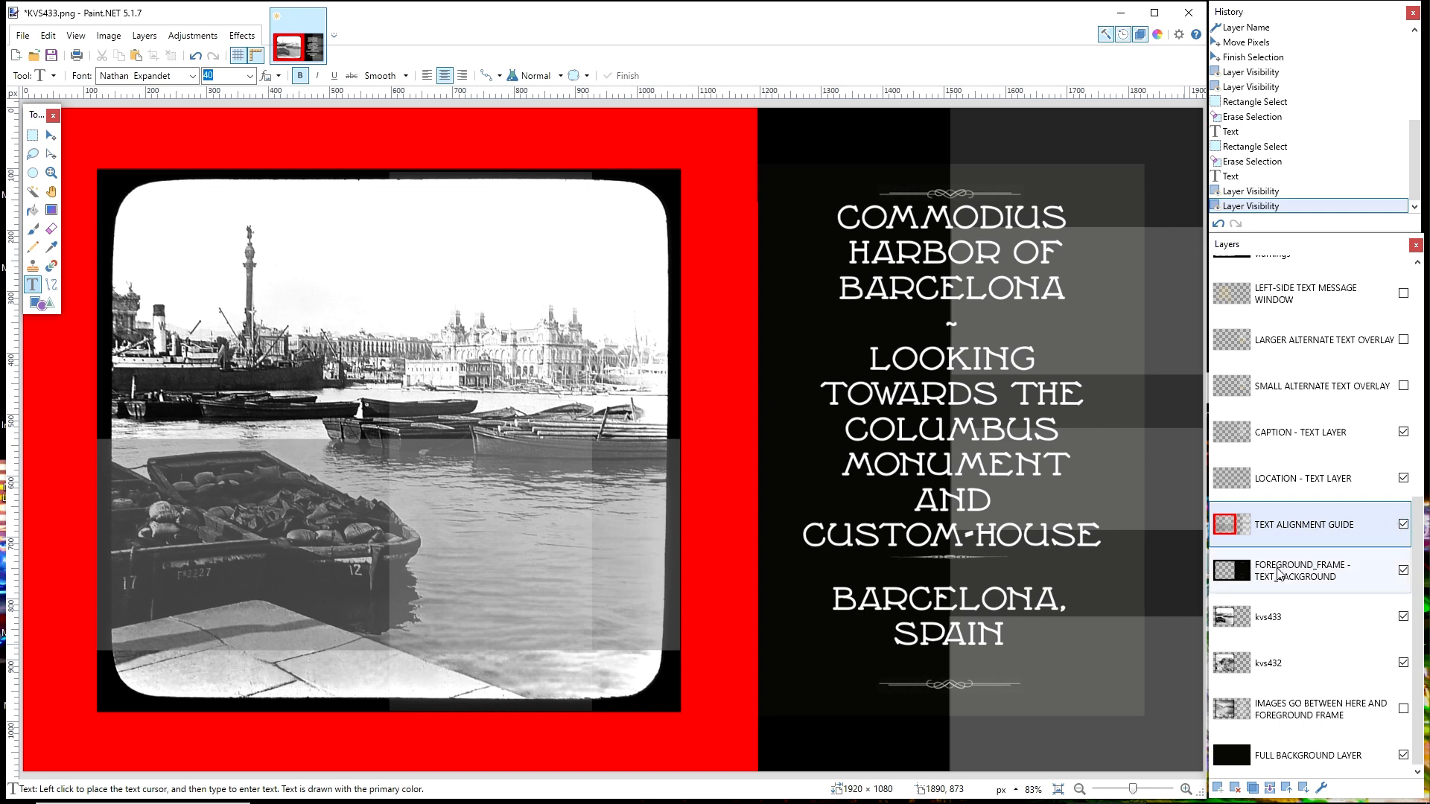
click(1278, 617)
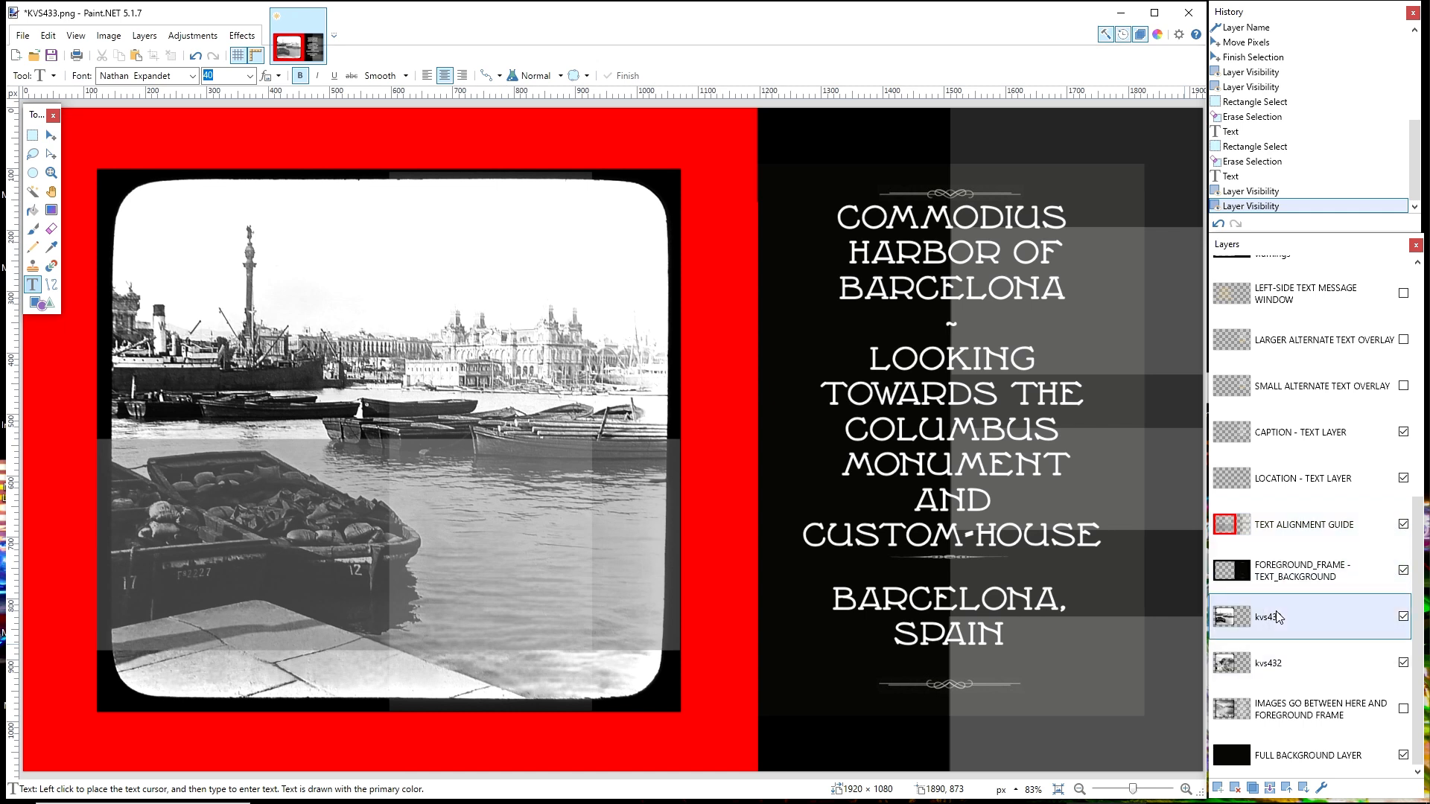